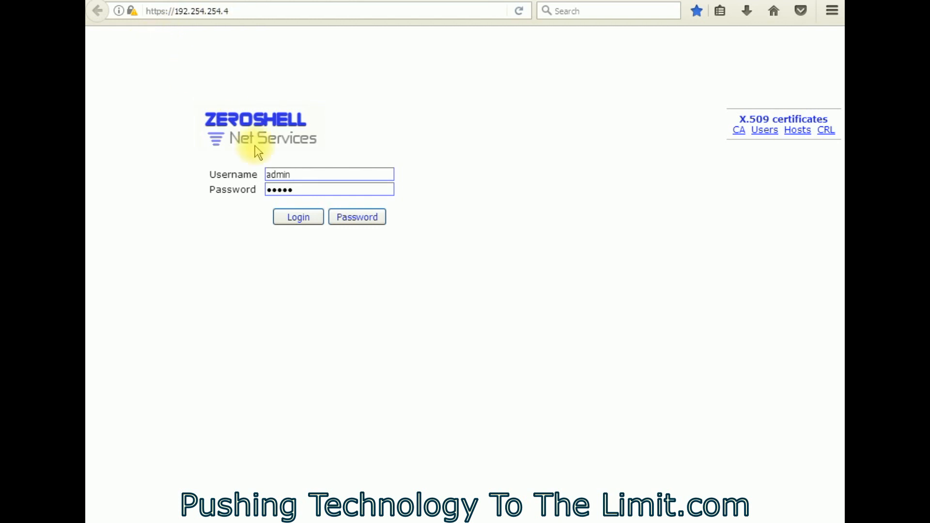
Log in to the router administration as admin and display the network interface configuration.
{"action": "left_click", "coordinate": [298, 218]}
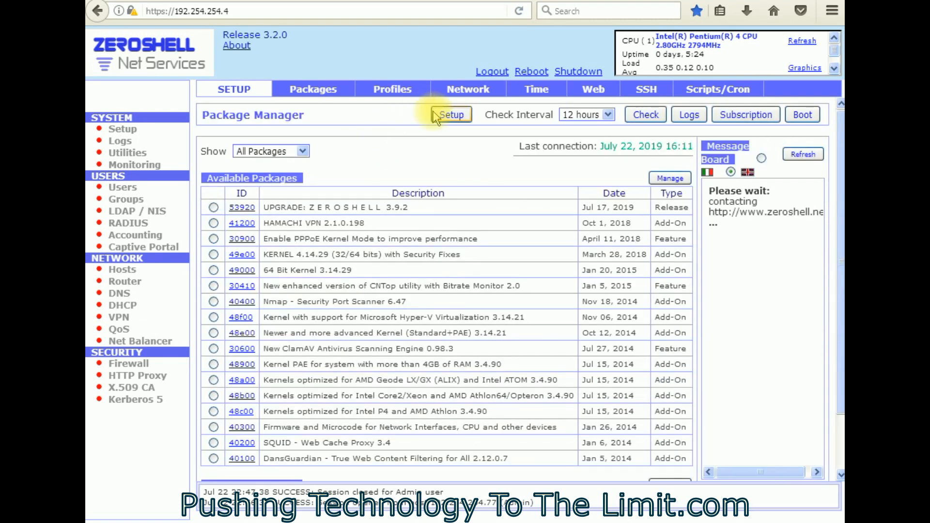
{"action": "left_click", "coordinate": [469, 92]}
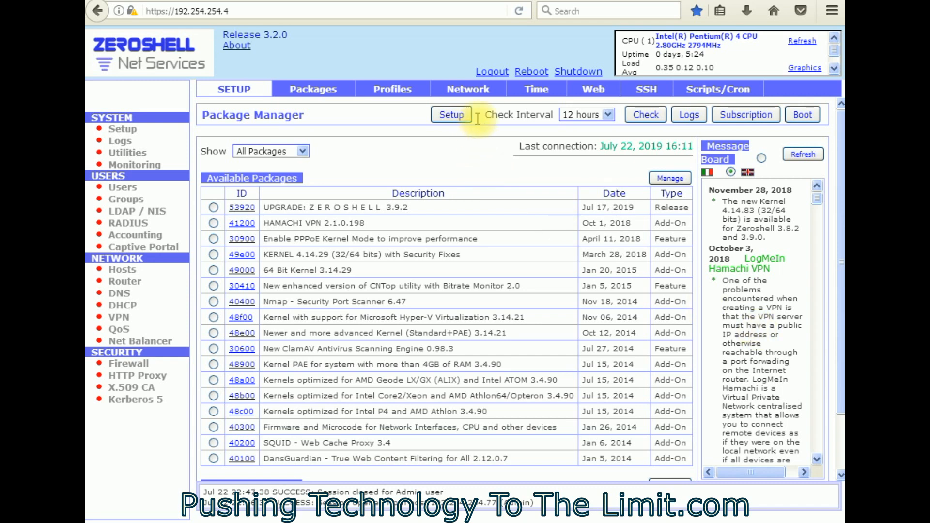
{"action": "left_click", "coordinate": [481, 97]}
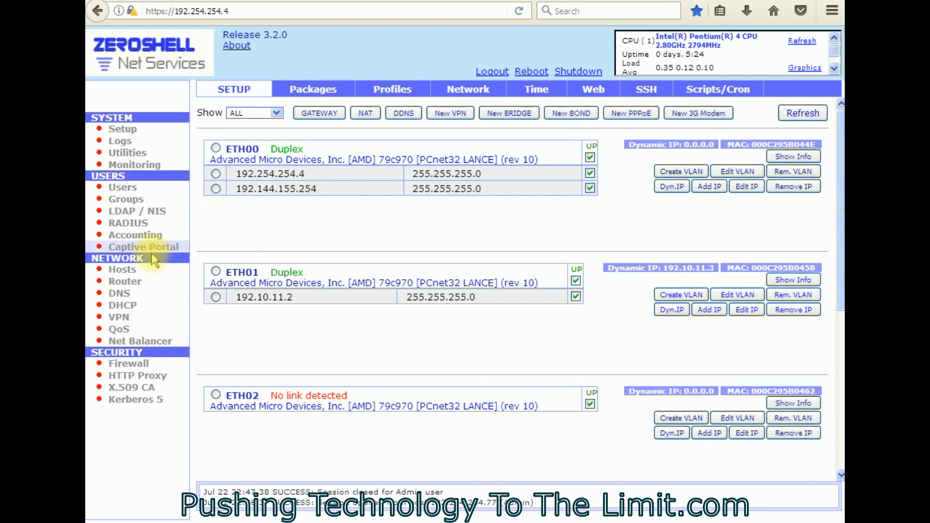
Enable QoS on interfaces ETH00 and ETH01 and activate the changes.
{"action": "left_click", "coordinate": [116, 333]}
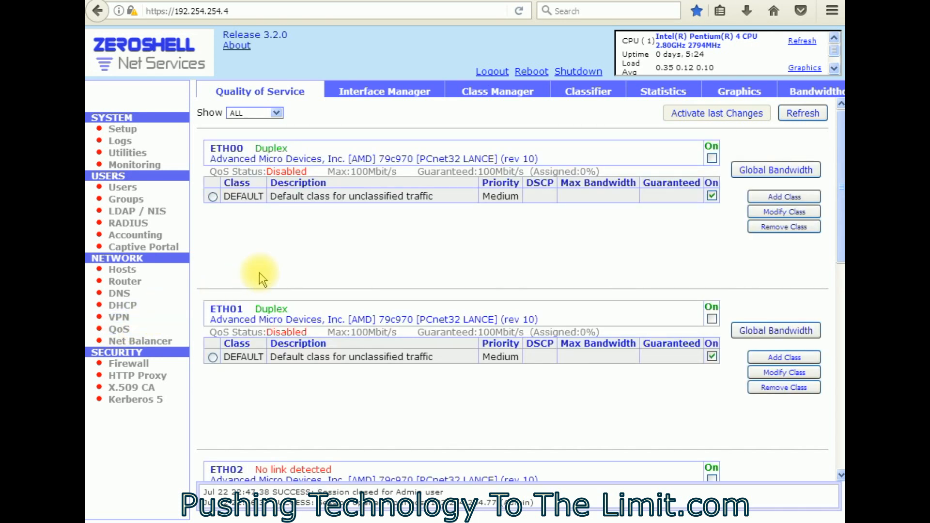
{"action": "left_click", "coordinate": [712, 158]}
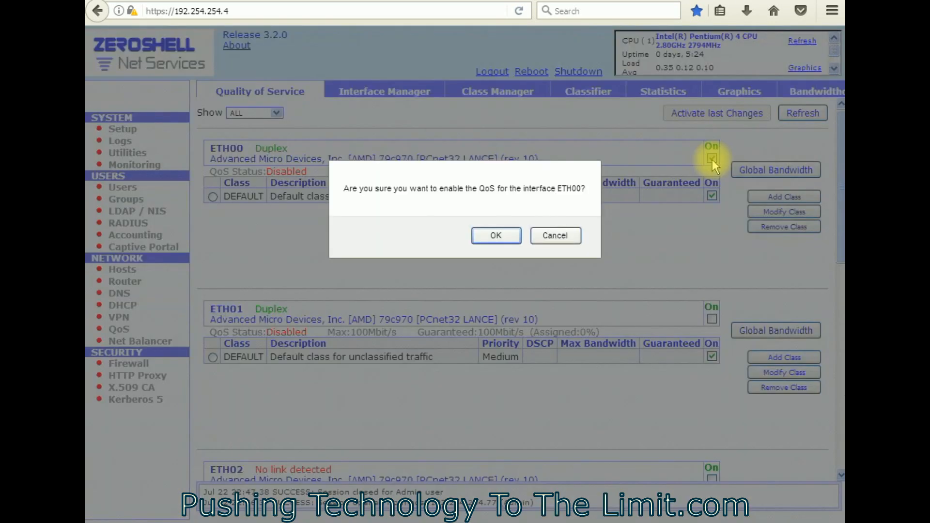
{"action": "left_click", "coordinate": [491, 235]}
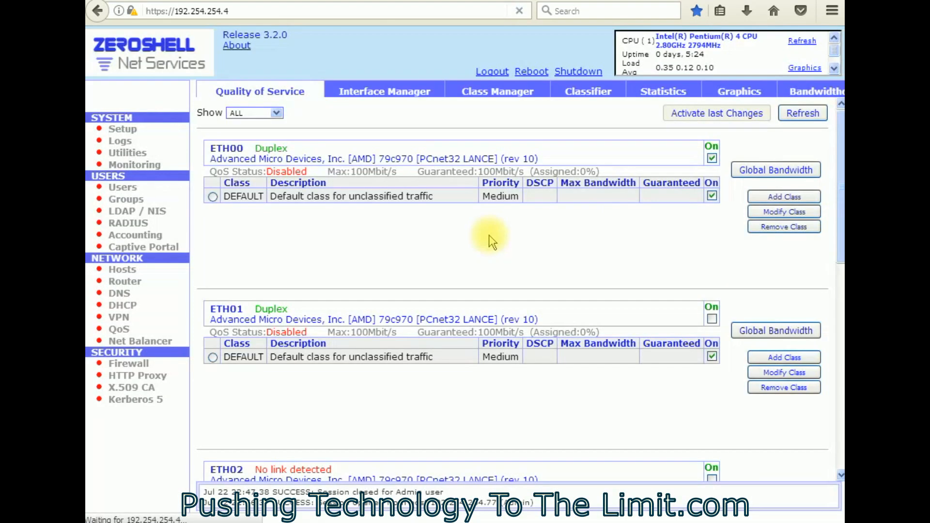
{"action": "left_click", "coordinate": [712, 319]}
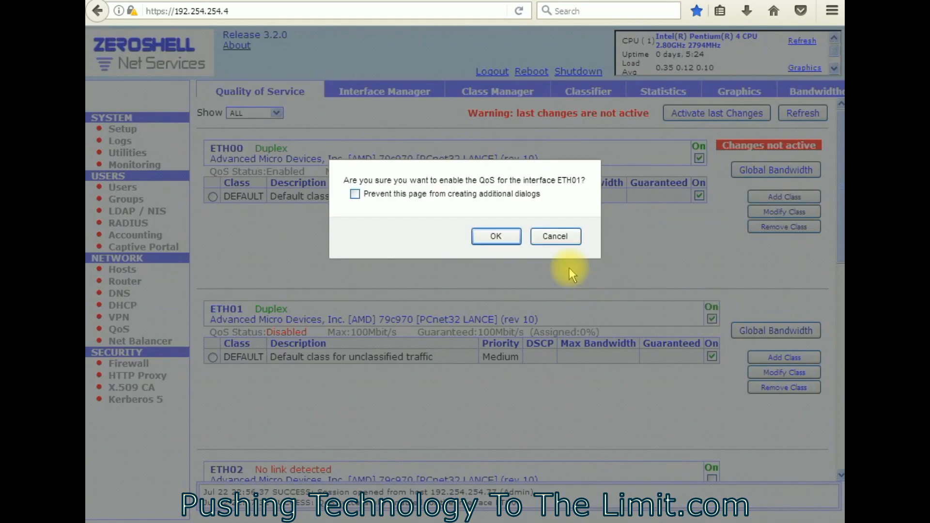
{"action": "left_click", "coordinate": [499, 237]}
{"action": "scroll", "coordinate": [504, 305], "scroll_direction": "down", "scroll_amount": 5}
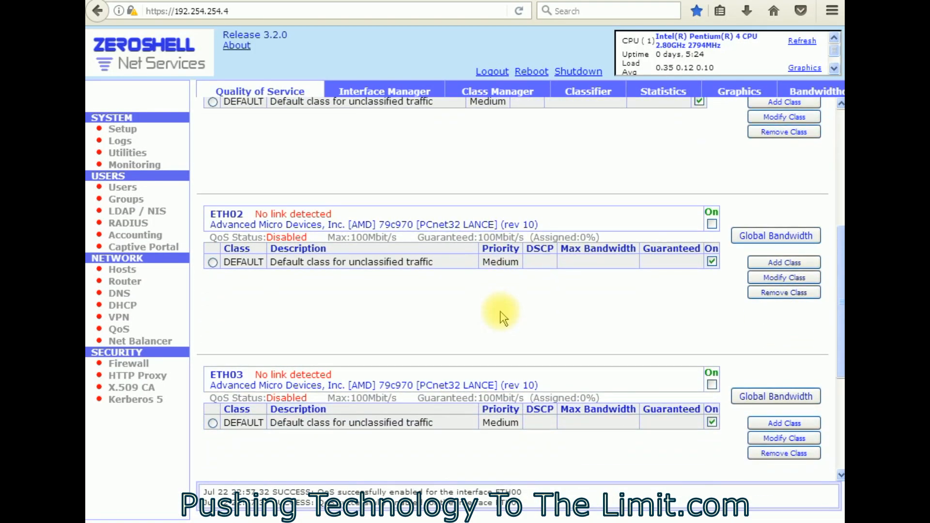
{"action": "scroll", "coordinate": [501, 318], "scroll_direction": "up", "scroll_amount": 5}
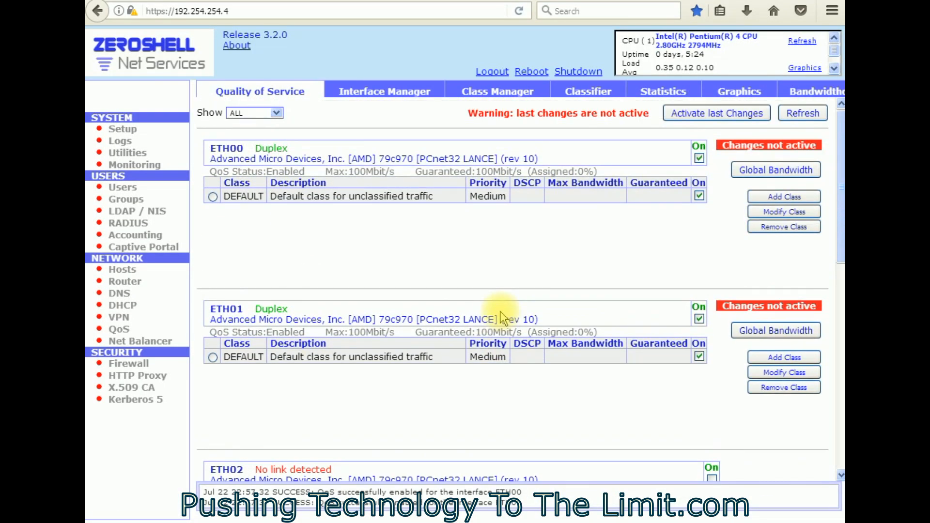
{"action": "left_click", "coordinate": [686, 116]}
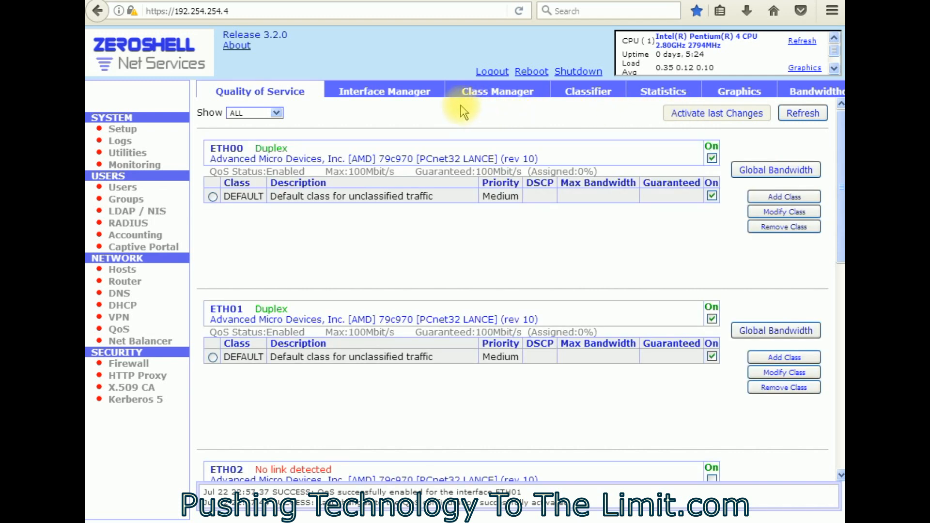
Create a QoS class named Down with the description "All Down" and Low priority.
{"action": "left_click", "coordinate": [421, 97]}
{"action": "left_click_drag", "start_coordinate": [86, 60], "coordinate": [342, 69]}
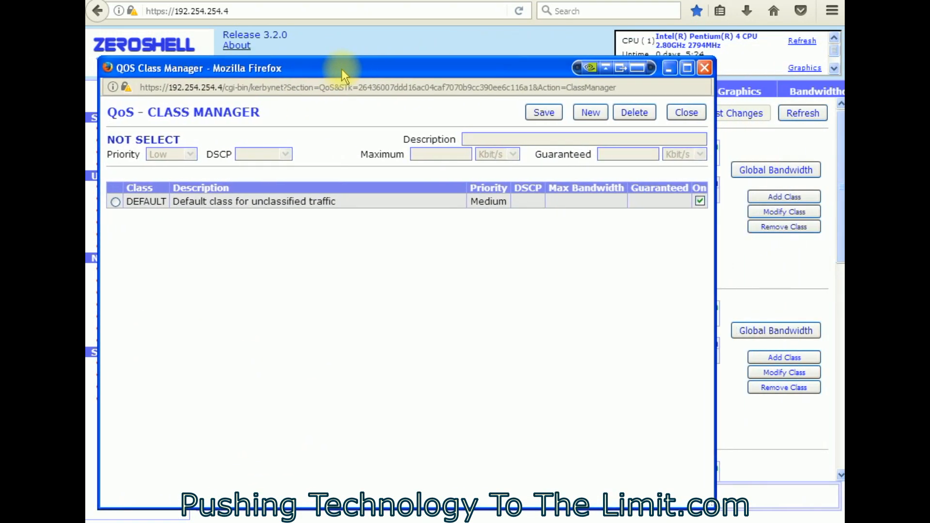
{"action": "left_click", "coordinate": [586, 112]}
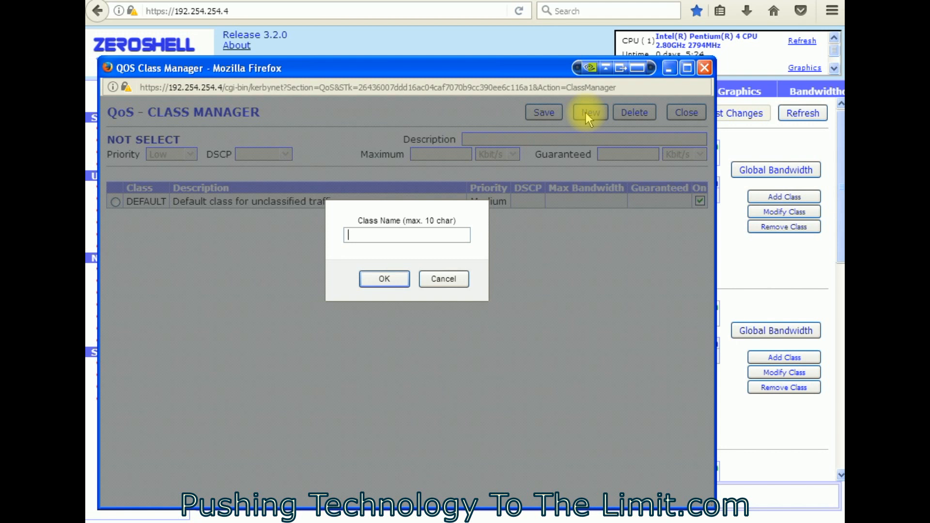
{"action": "type", "text": "Down"}
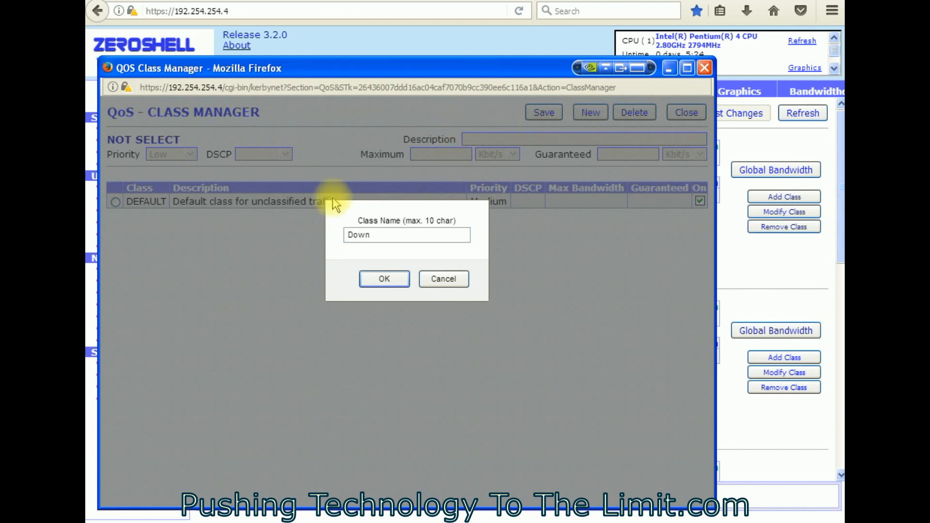
{"action": "left_click", "coordinate": [382, 278]}
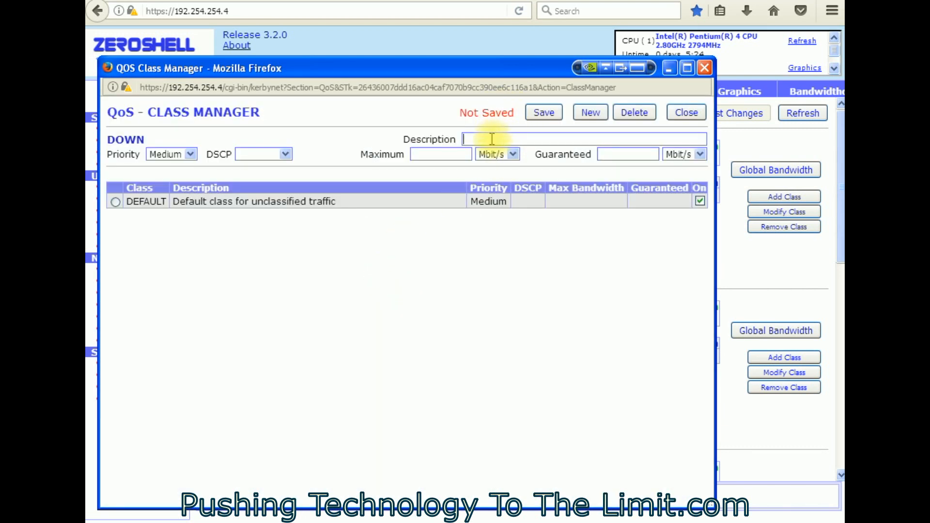
{"action": "type", "text": "All Down"}
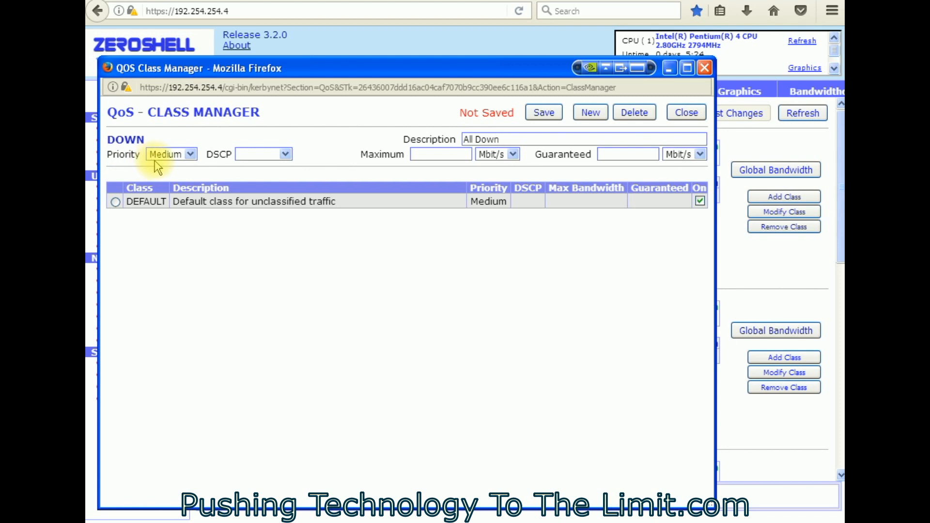
{"action": "left_click", "coordinate": [191, 154]}
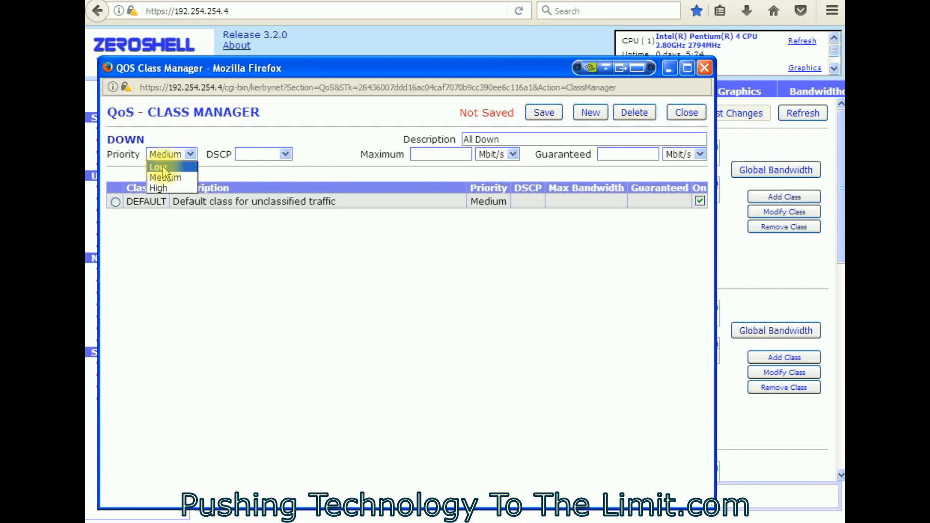
{"action": "left_click", "coordinate": [164, 168]}
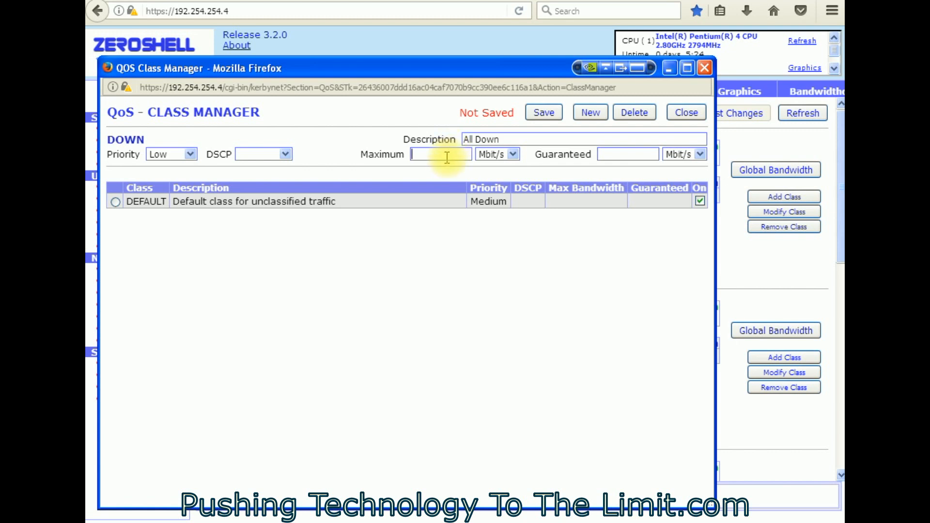
Set the Down class's maximum and guaranteed bandwidth to 7 Mbit/s each and save the class.
{"action": "left_click", "coordinate": [446, 158]}
{"action": "type", "text": "6"}
{"action": "key", "text": "BackSpace"}
{"action": "type", "text": "7"}
{"action": "left_click", "coordinate": [628, 151]}
{"action": "type", "text": "5"}
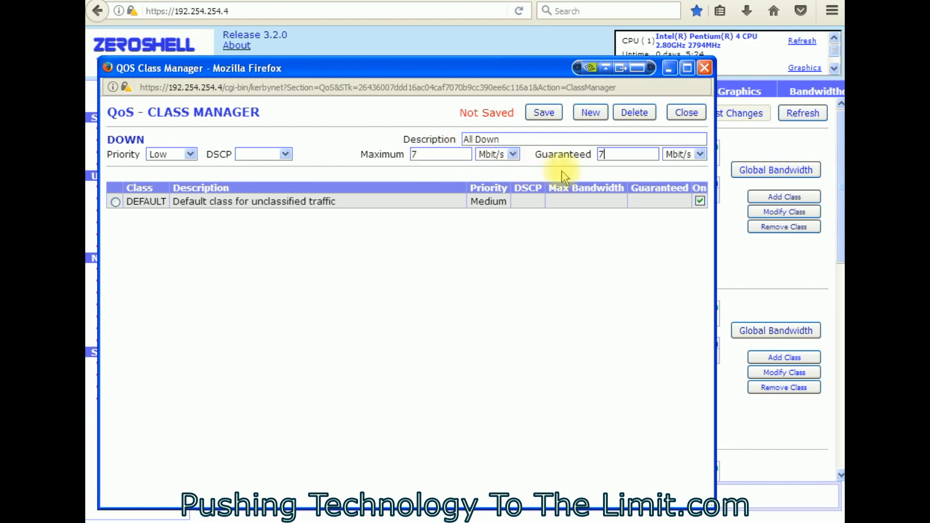
{"action": "left_click", "coordinate": [542, 113]}
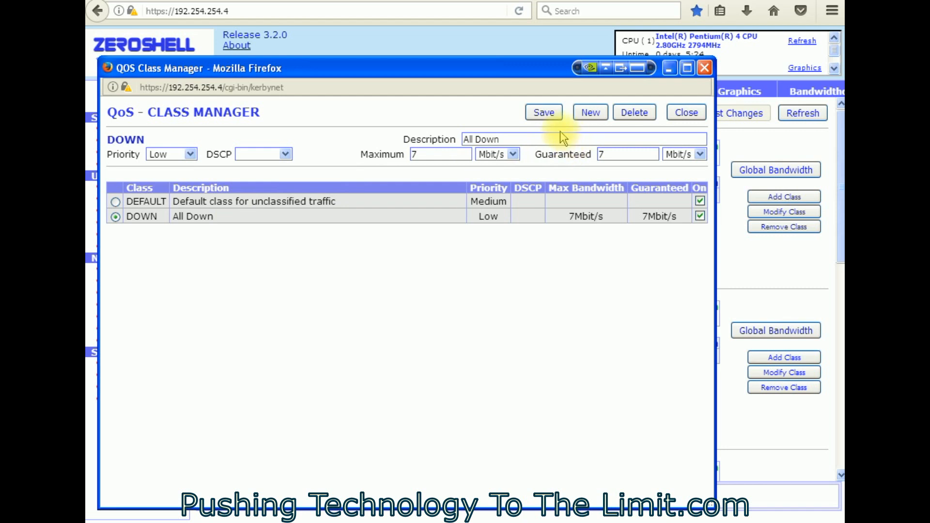
Create a second QoS class named Up with the description "All Upload".
{"action": "left_click", "coordinate": [591, 114]}
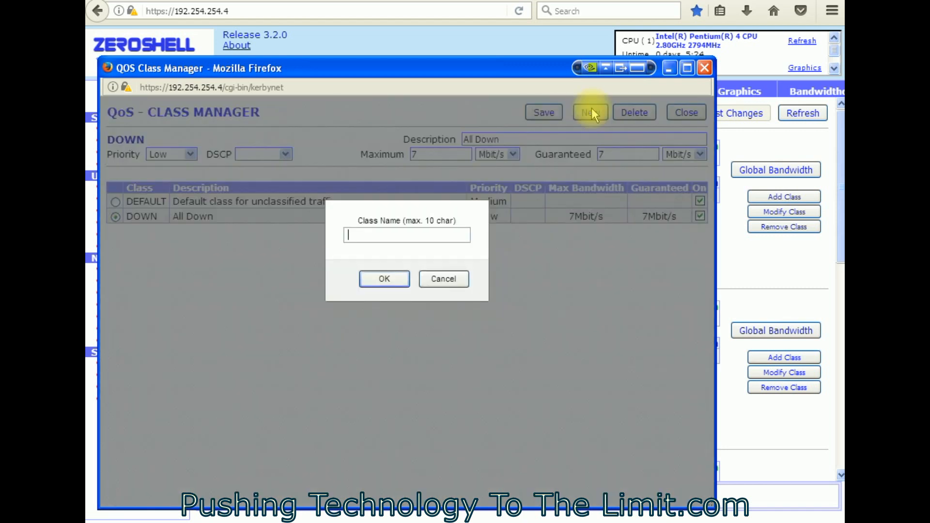
{"action": "type", "text": "up"}
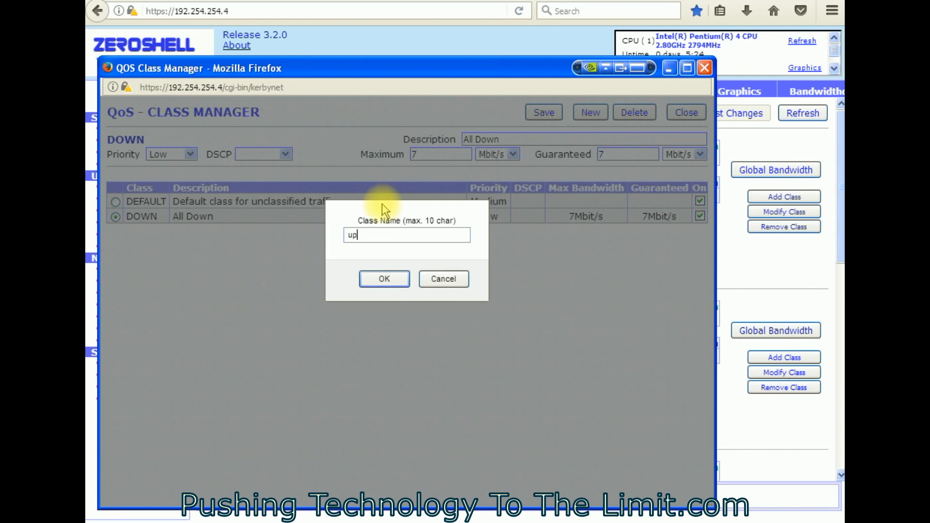
{"action": "key", "text": "BackSpace"}
{"action": "key", "text": "BackSpace"}
{"action": "type", "text": "Up"}
{"action": "left_click", "coordinate": [392, 280]}
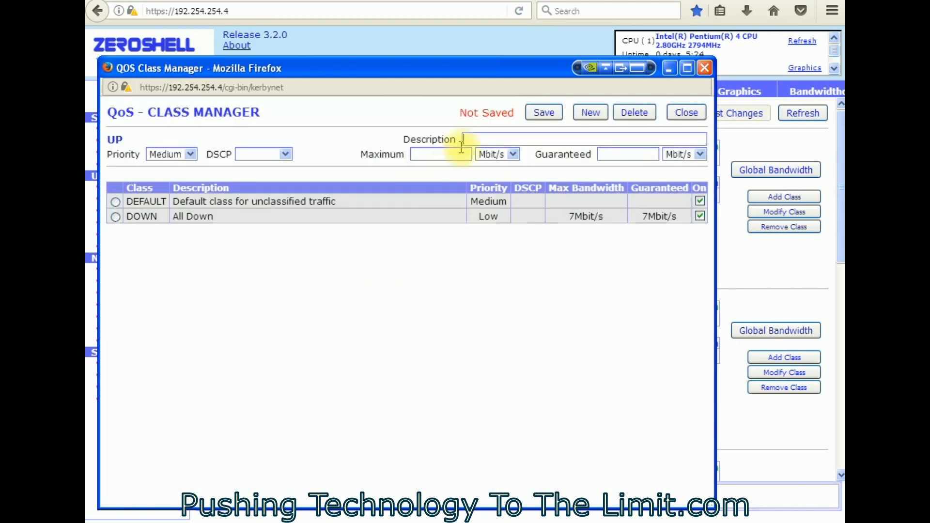
{"action": "left_click", "coordinate": [479, 138]}
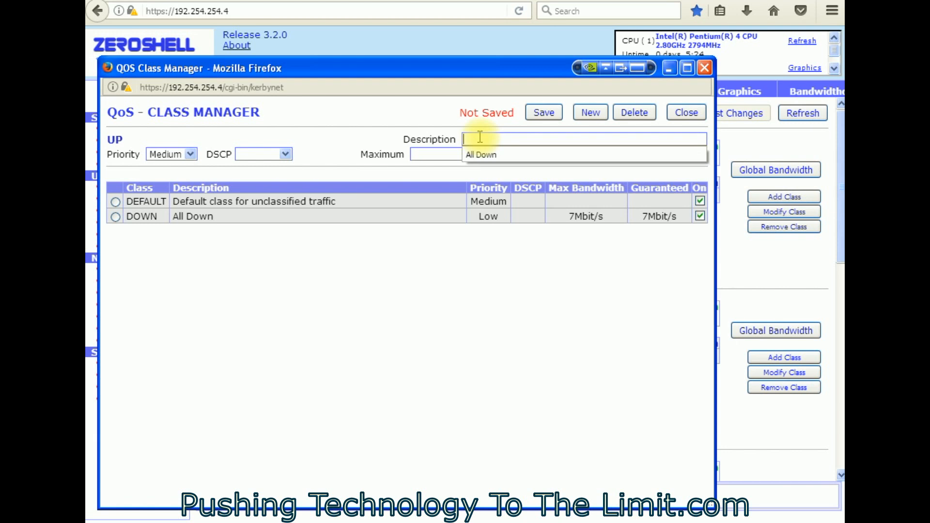
{"action": "type", "text": "All Up"}
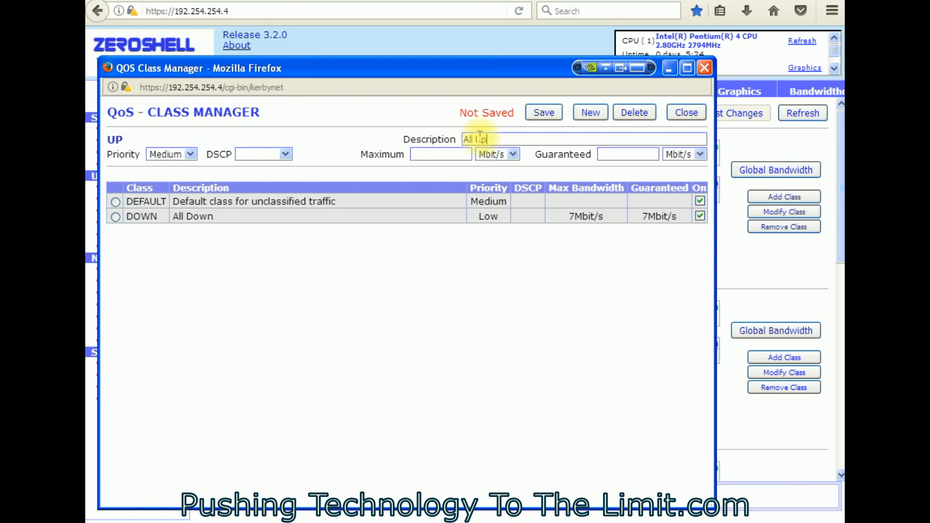
{"action": "type", "text": "load"}
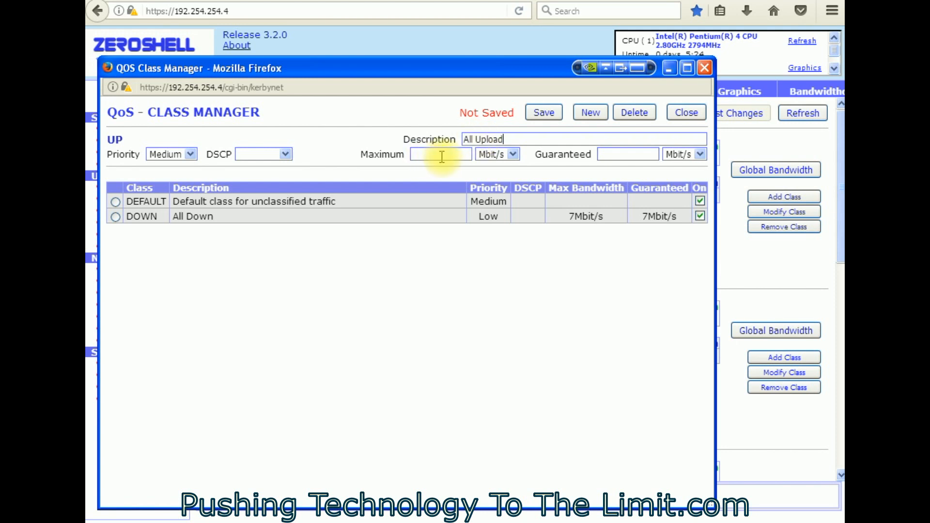
Set the Up class's maximum and guaranteed bandwidth to 512 Kbit/s each.
{"action": "left_click", "coordinate": [492, 156]}
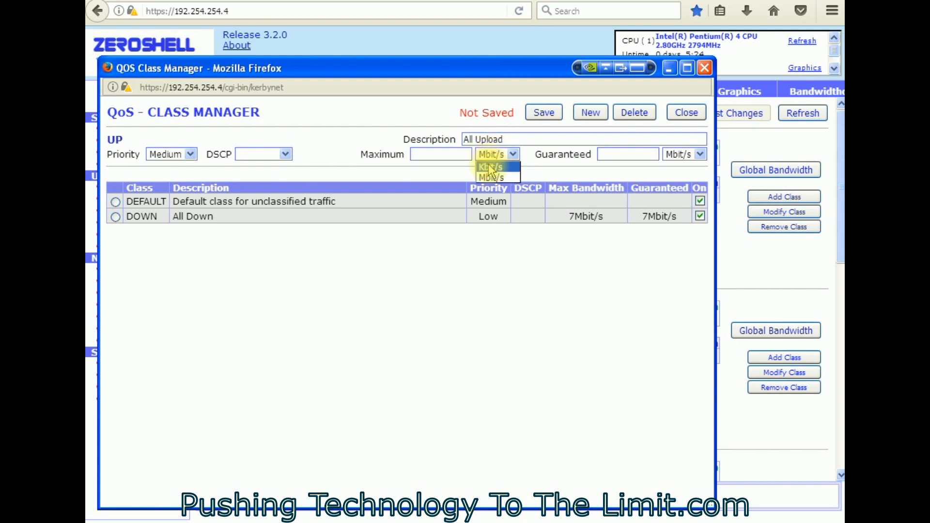
{"action": "left_click", "coordinate": [490, 168]}
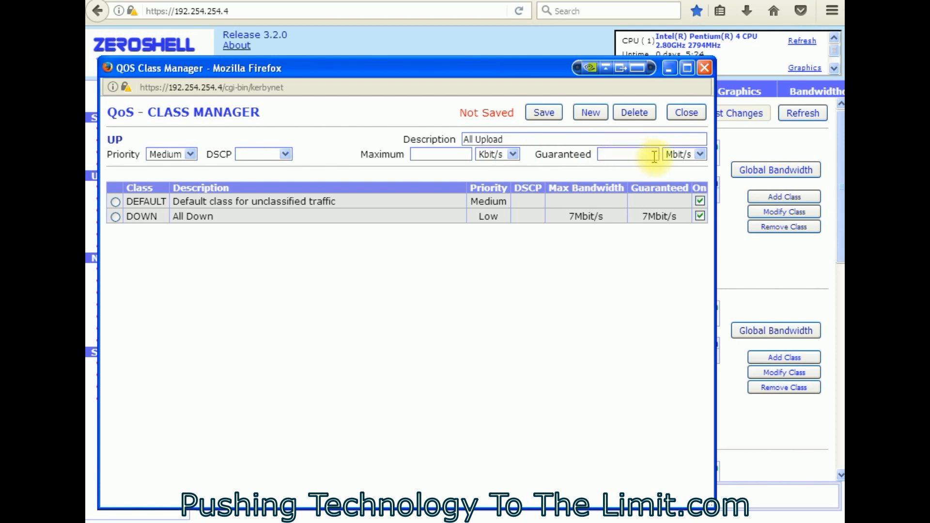
{"action": "left_click", "coordinate": [680, 154]}
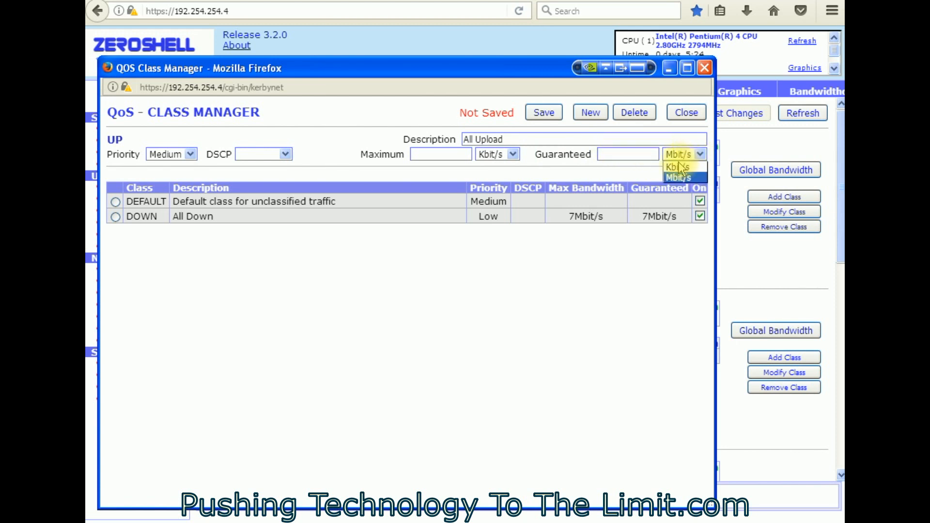
{"action": "left_click", "coordinate": [679, 167]}
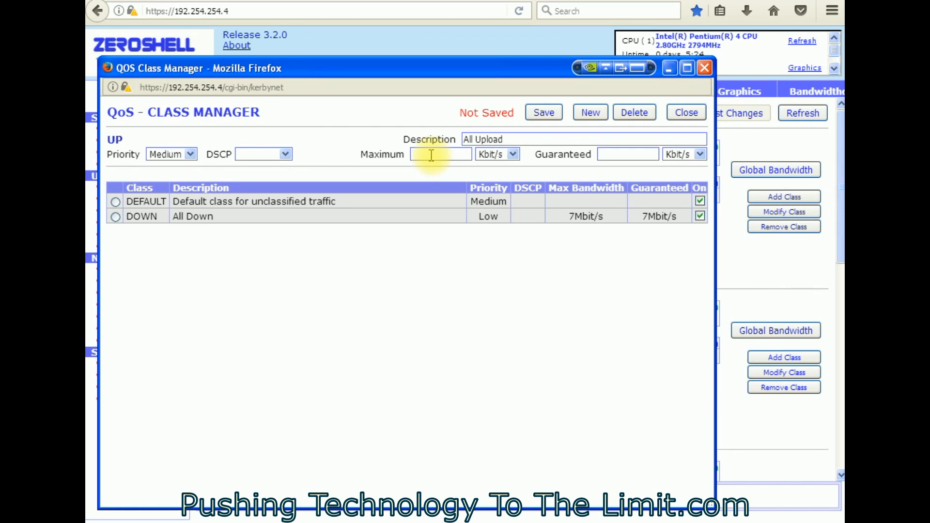
{"action": "type", "text": "512"}
{"action": "left_click", "coordinate": [625, 154]}
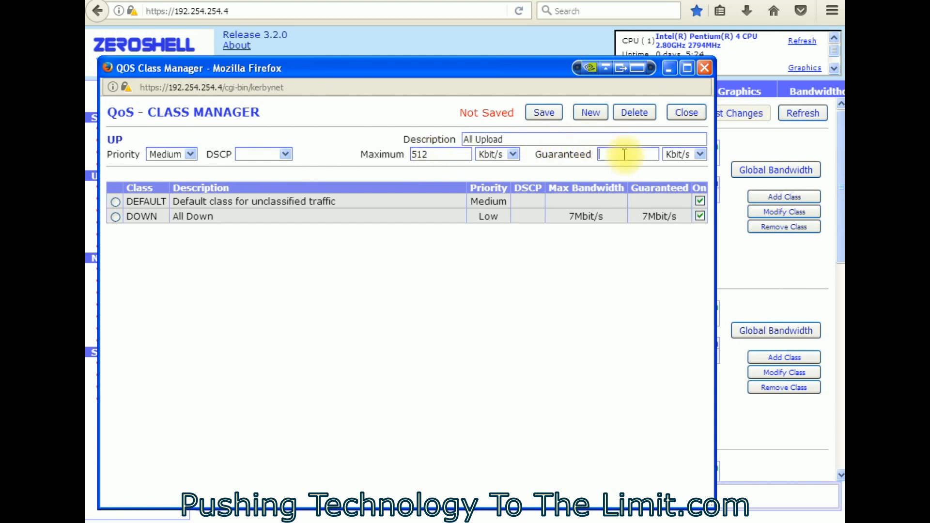
{"action": "type", "text": "512"}
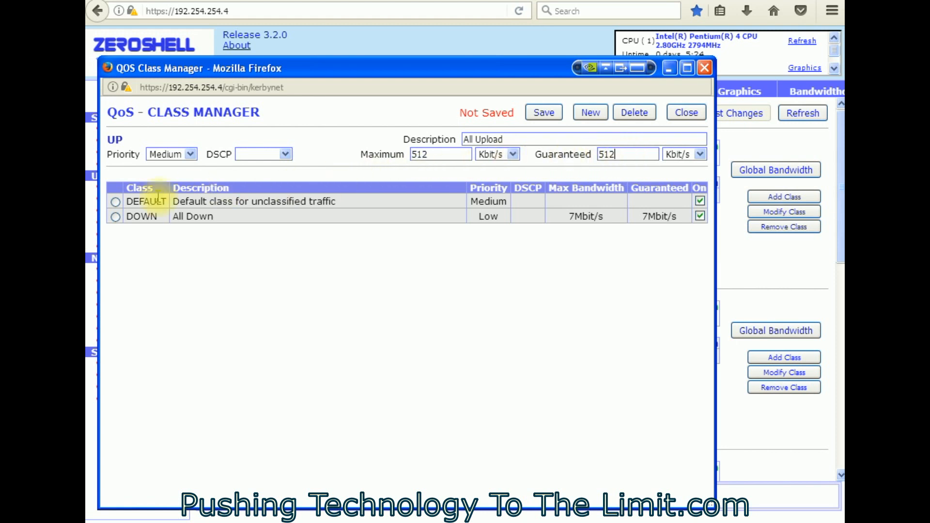
Give the Up class Low priority, save it and close the class manager.
{"action": "left_click", "coordinate": [164, 156]}
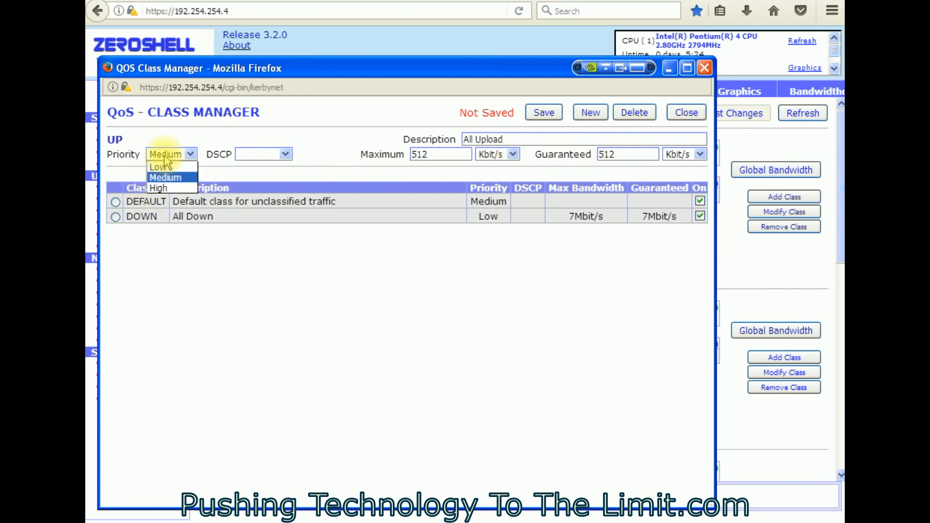
{"action": "left_click", "coordinate": [163, 167]}
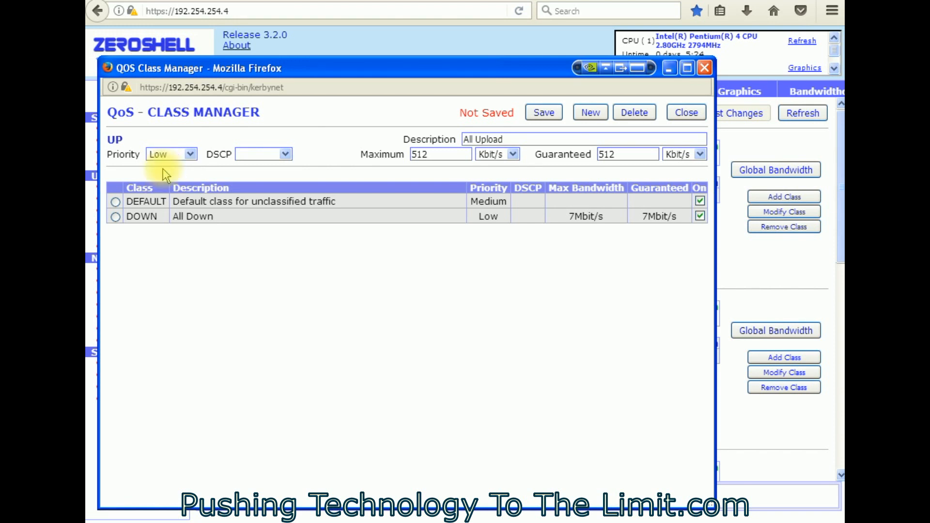
{"action": "left_click", "coordinate": [540, 113]}
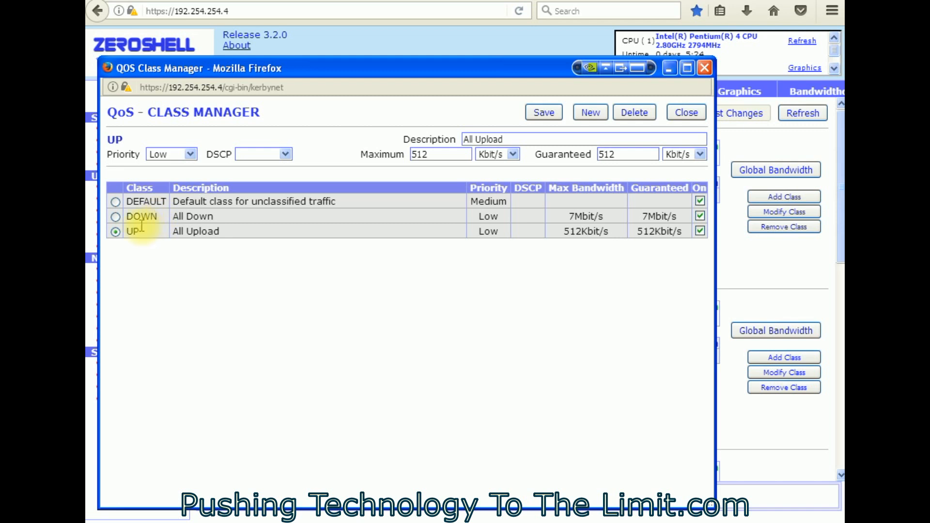
{"action": "left_click", "coordinate": [687, 115]}
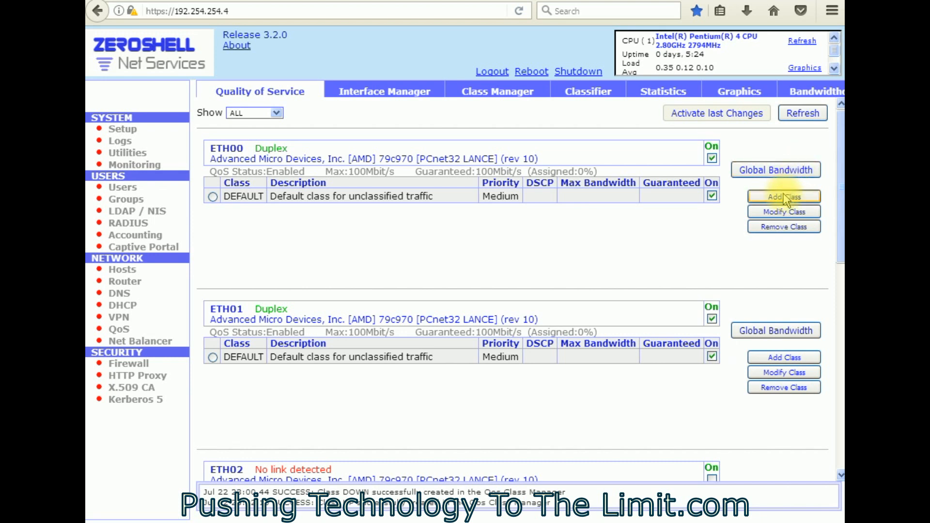
Check ETH00's global bandwidth settings and add the DOWN class to the ETH00 interface.
{"action": "left_click", "coordinate": [771, 171]}
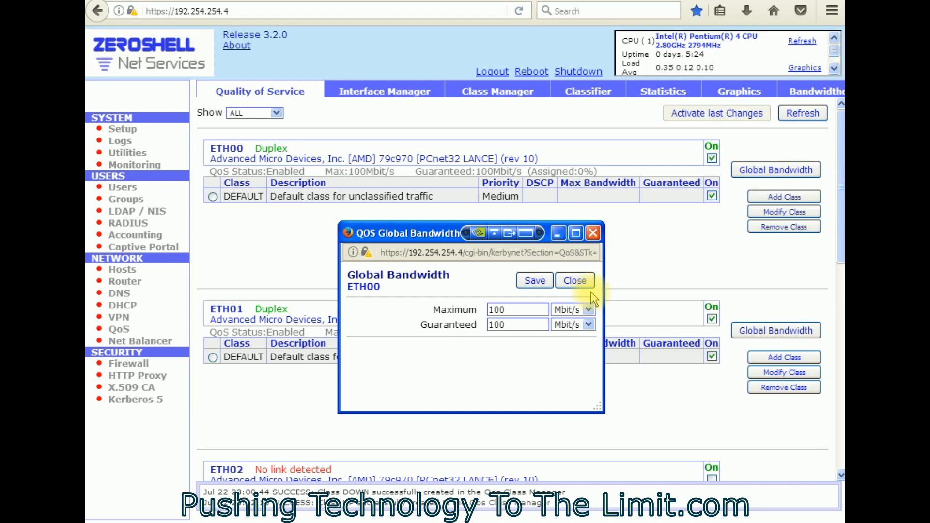
{"action": "left_click", "coordinate": [576, 281]}
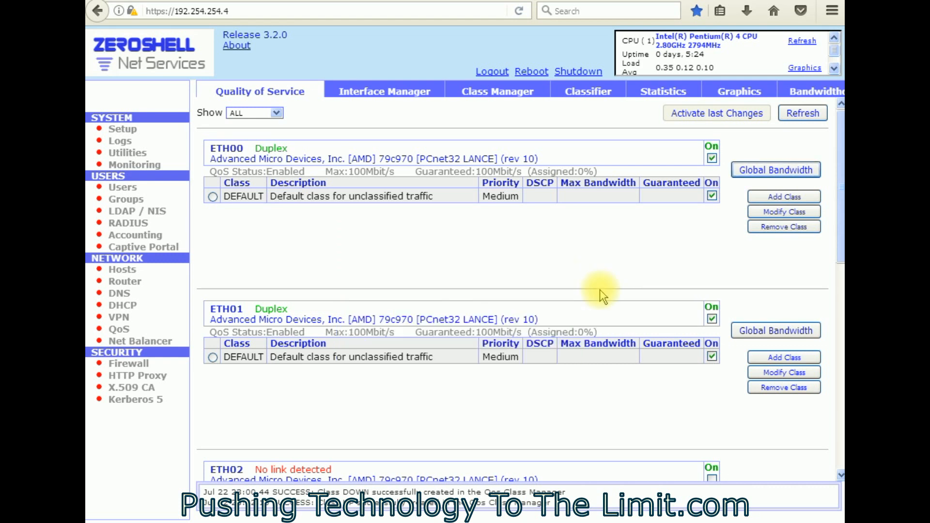
{"action": "left_click", "coordinate": [788, 197]}
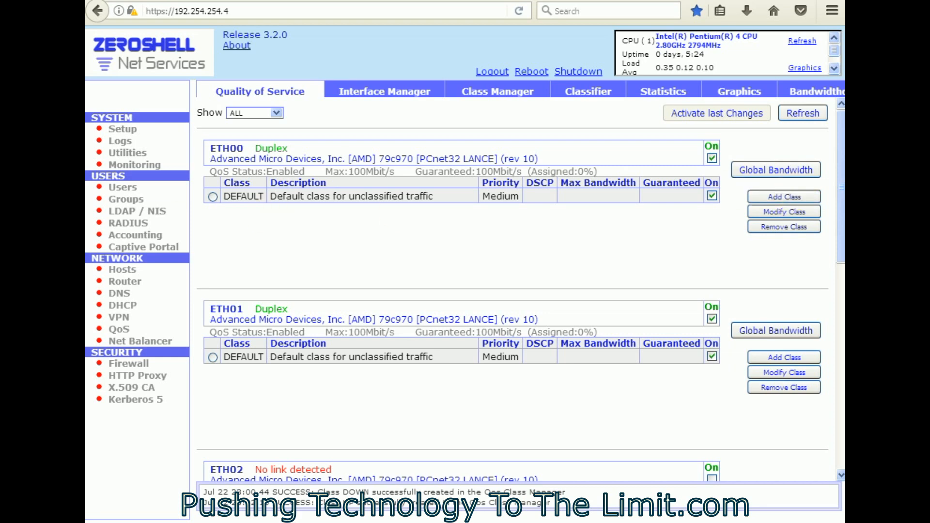
{"action": "left_click_drag", "start_coordinate": [453, 232], "coordinate": [397, 202]}
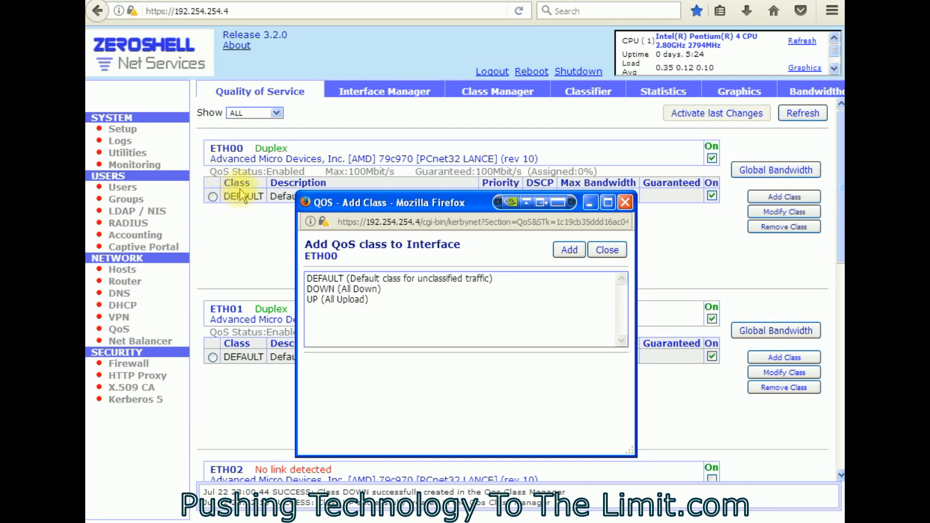
{"action": "left_click", "coordinate": [330, 291]}
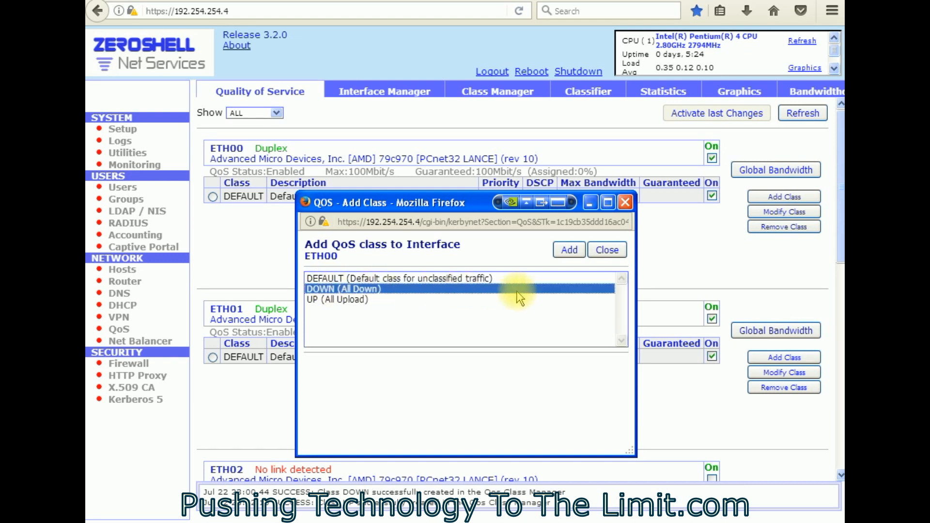
{"action": "left_click", "coordinate": [569, 252]}
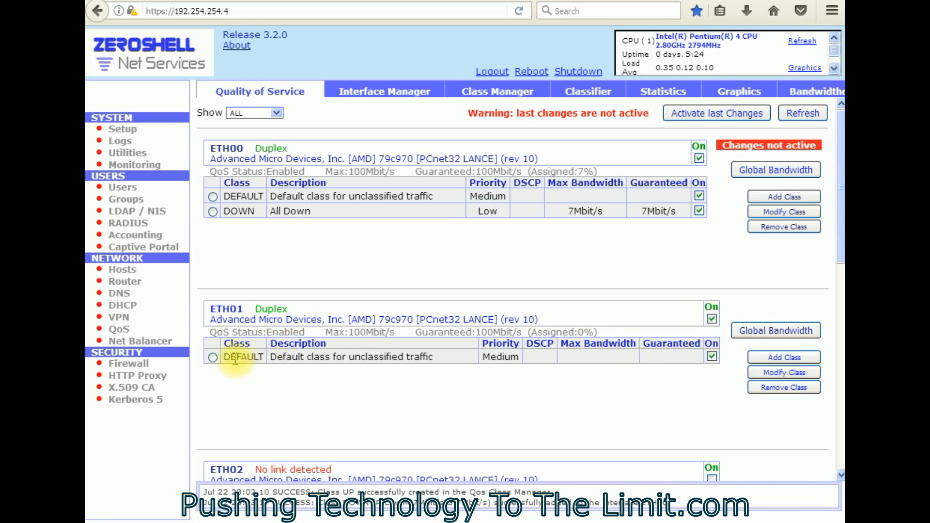
Add the UP class to the ETH01 interface and activate the latest QoS changes.
{"action": "left_click", "coordinate": [786, 357]}
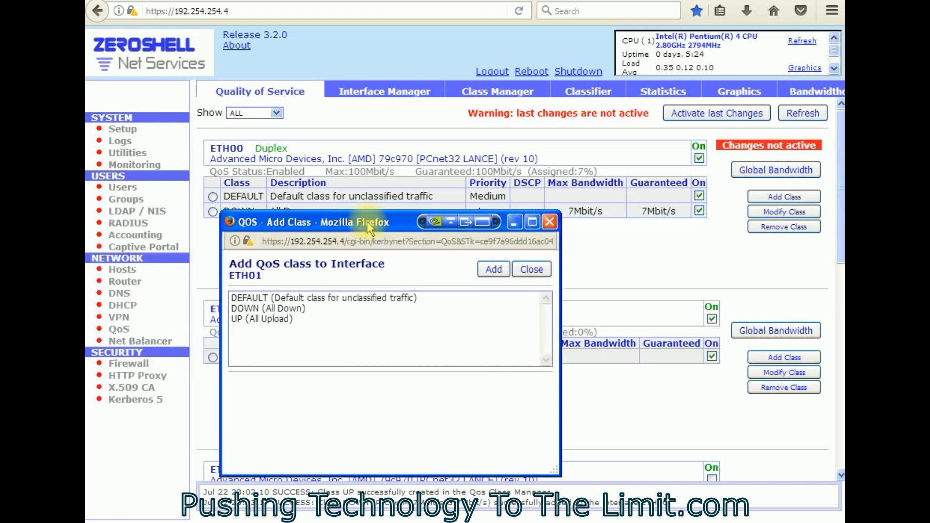
{"action": "left_click", "coordinate": [293, 300]}
{"action": "left_click", "coordinate": [295, 311]}
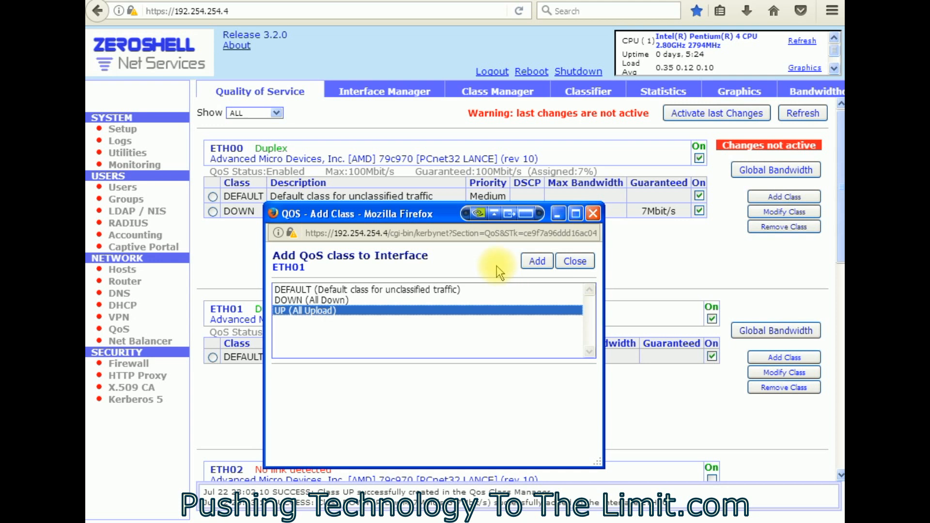
{"action": "left_click", "coordinate": [535, 261]}
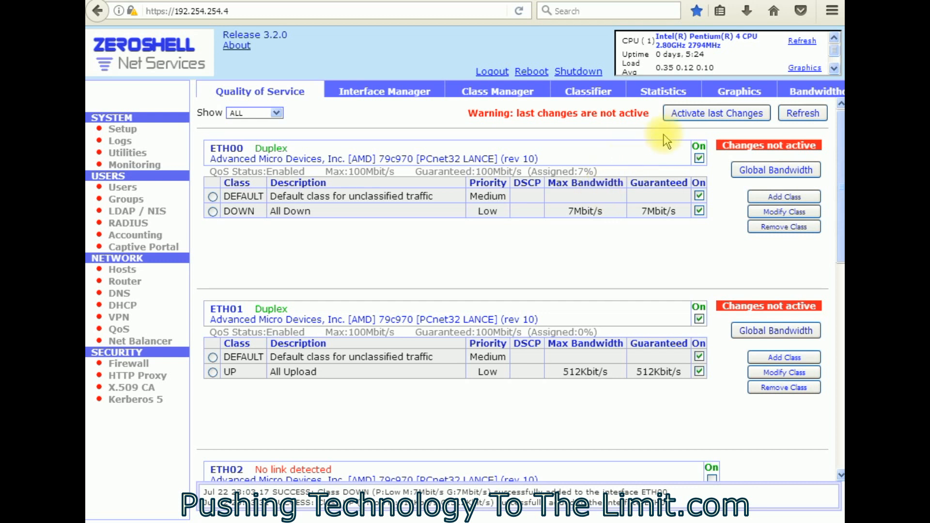
{"action": "left_click", "coordinate": [692, 113]}
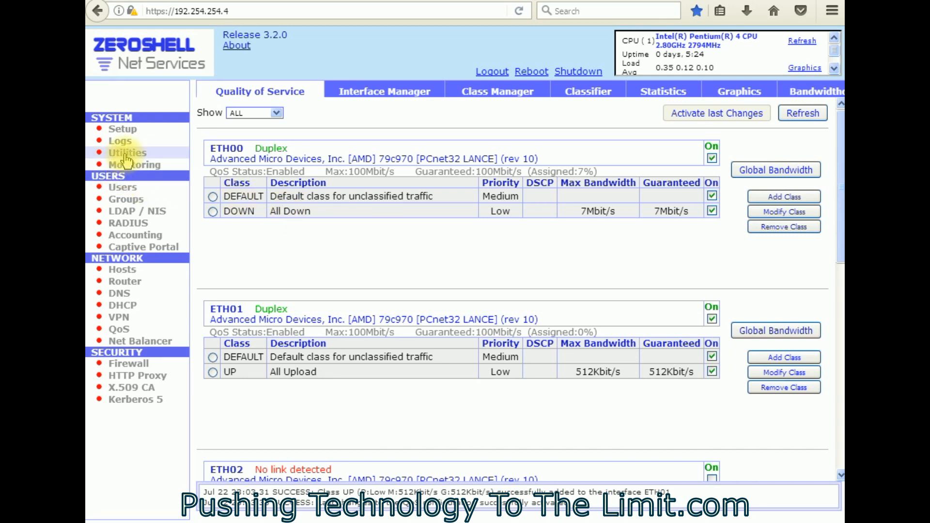
Examine the available interfaces and options for a new bridge in the network setup, and close it without saving.
{"action": "left_click", "coordinate": [129, 130]}
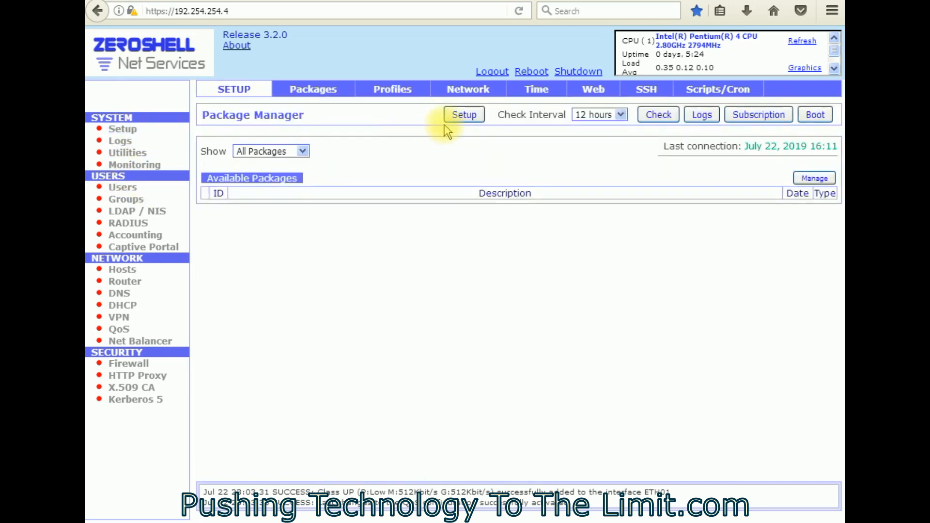
{"action": "left_click", "coordinate": [473, 95]}
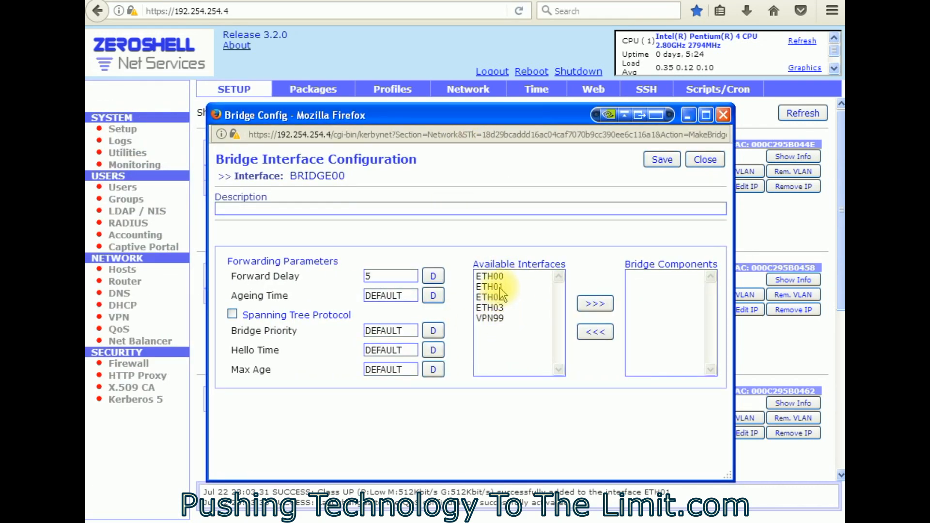
{"action": "left_click", "coordinate": [706, 161]}
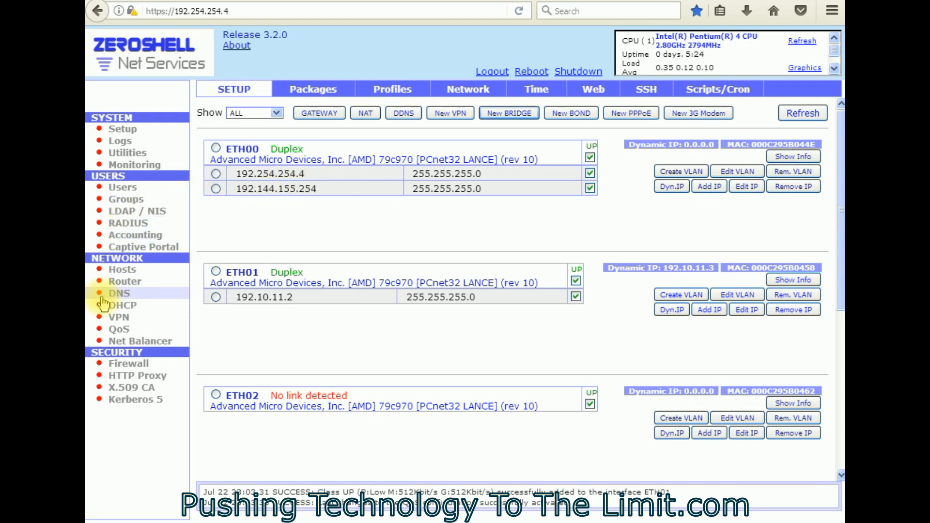
Return to the QoS configuration and create a new class named PhDwn in the class manager.
{"action": "left_click", "coordinate": [126, 331]}
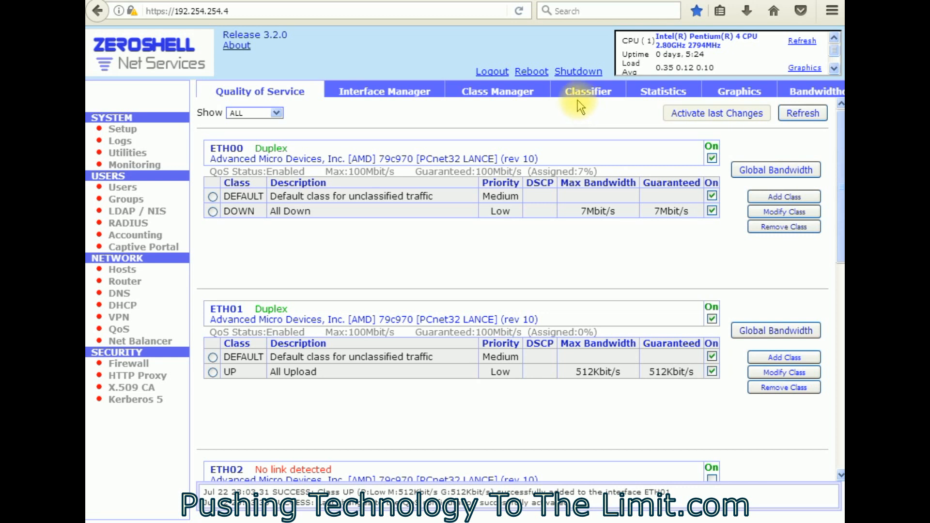
{"action": "left_click", "coordinate": [598, 101]}
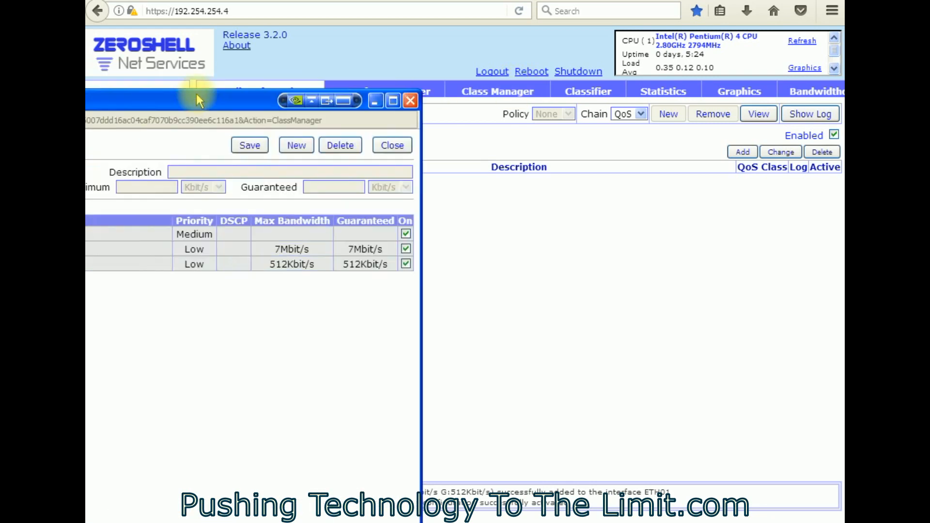
{"action": "left_click_drag", "start_coordinate": [621, 66], "coordinate": [548, 33]}
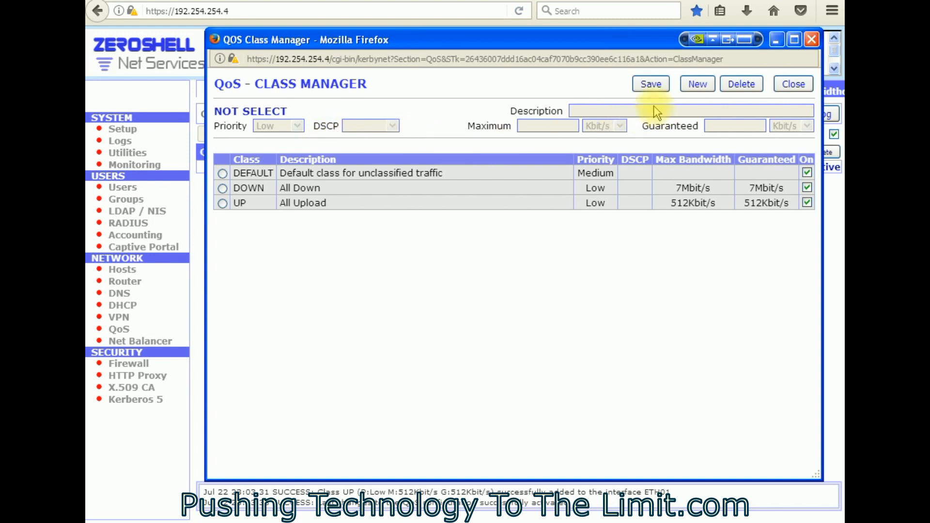
{"action": "left_click", "coordinate": [700, 85]}
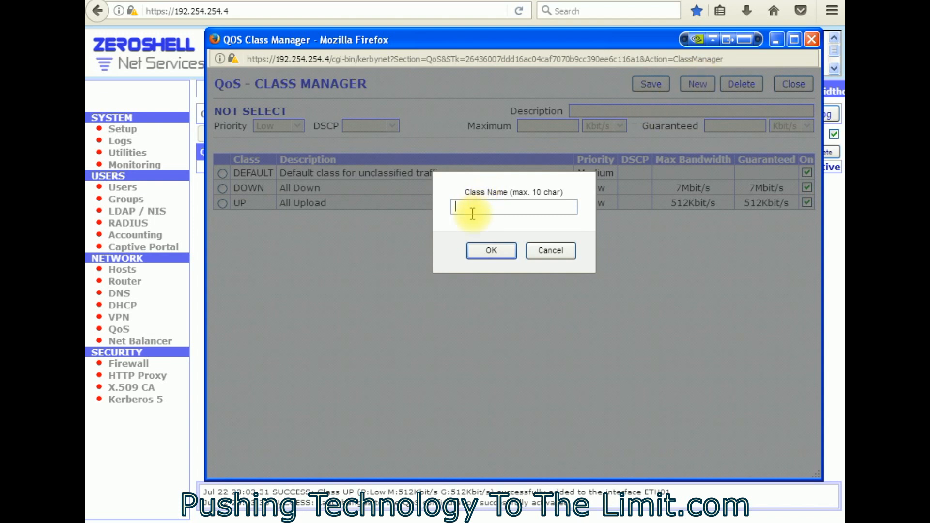
{"action": "type", "text": "phup"}
{"action": "key", "text": "BackSpace"}
{"action": "key", "text": "BackSpace"}
{"action": "key", "text": "BackSpace"}
{"action": "key", "text": "BackSpace"}
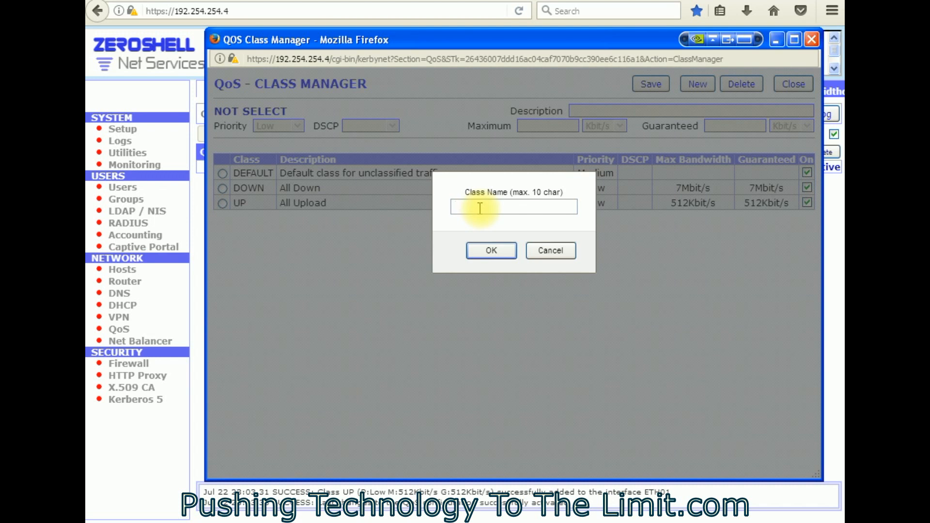
{"action": "type", "text": "PhDwn"}
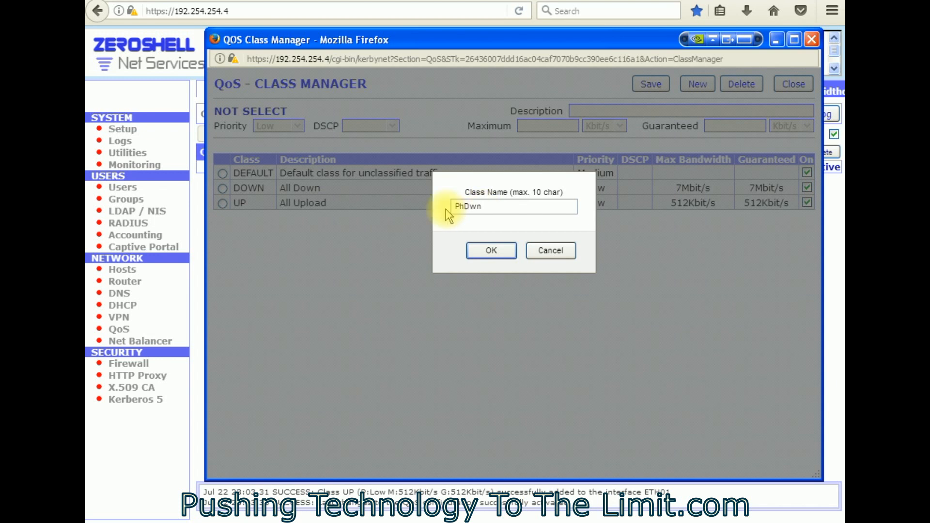
{"action": "left_click", "coordinate": [492, 251]}
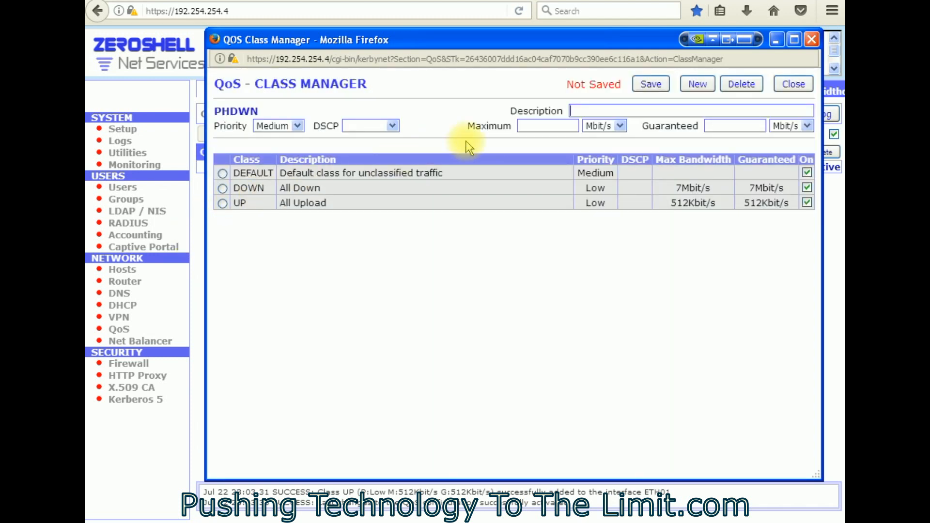
Give the PHDWN class High priority and set its maximum and guaranteed bandwidth to 18 Mbit/s each.
{"action": "left_click", "coordinate": [289, 128]}
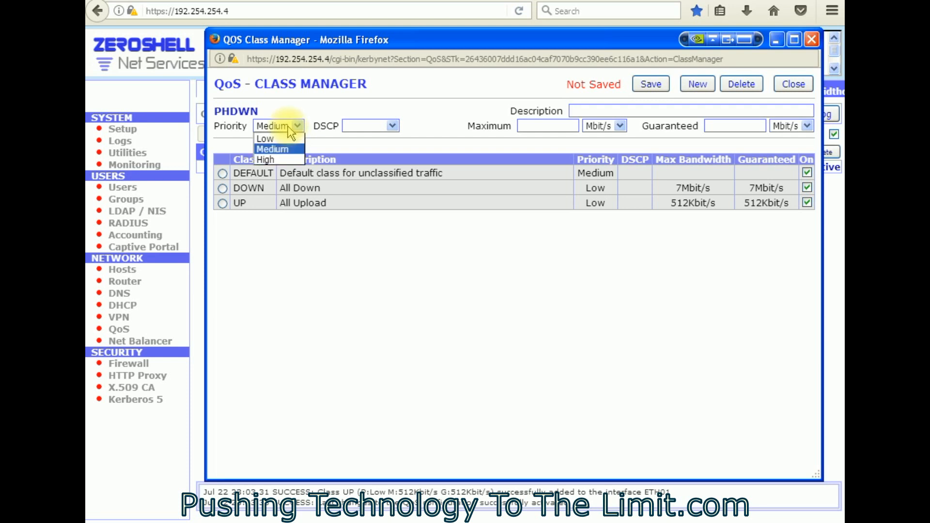
{"action": "left_click", "coordinate": [269, 159]}
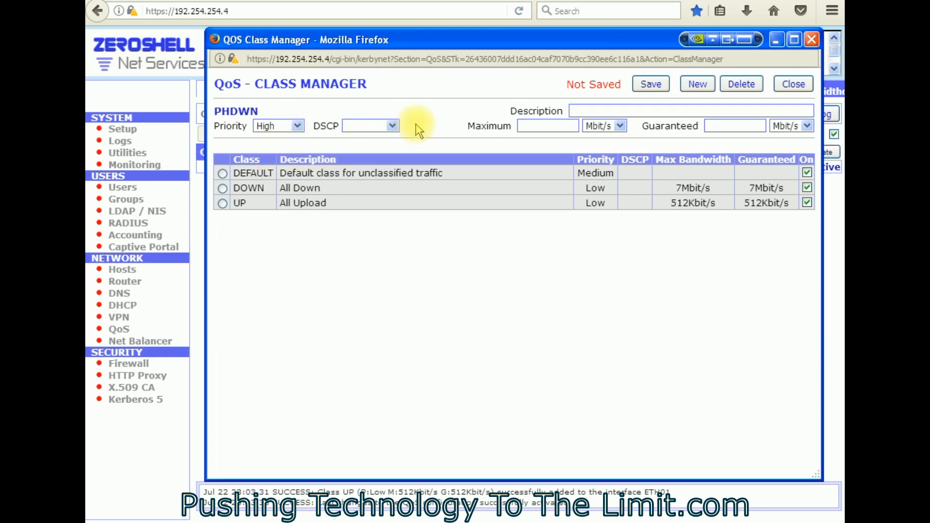
{"action": "left_click", "coordinate": [541, 127]}
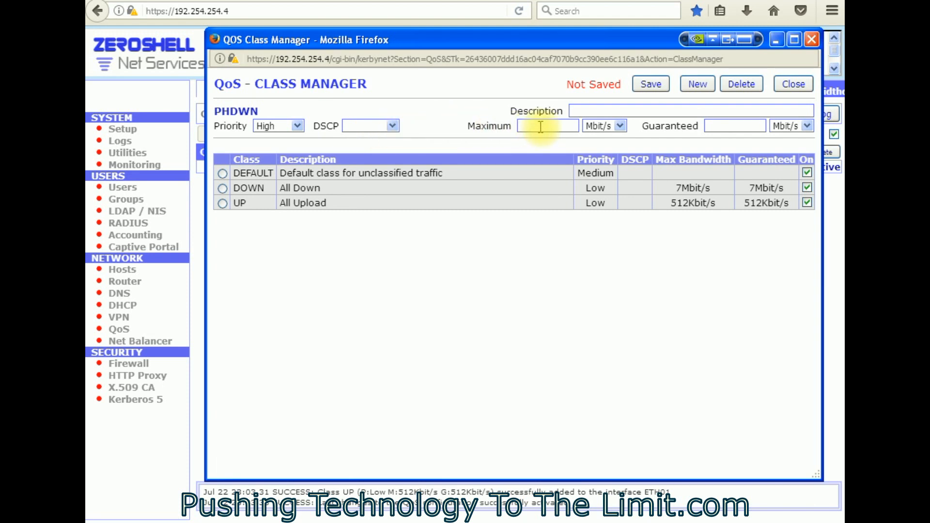
{"action": "type", "text": "18"}
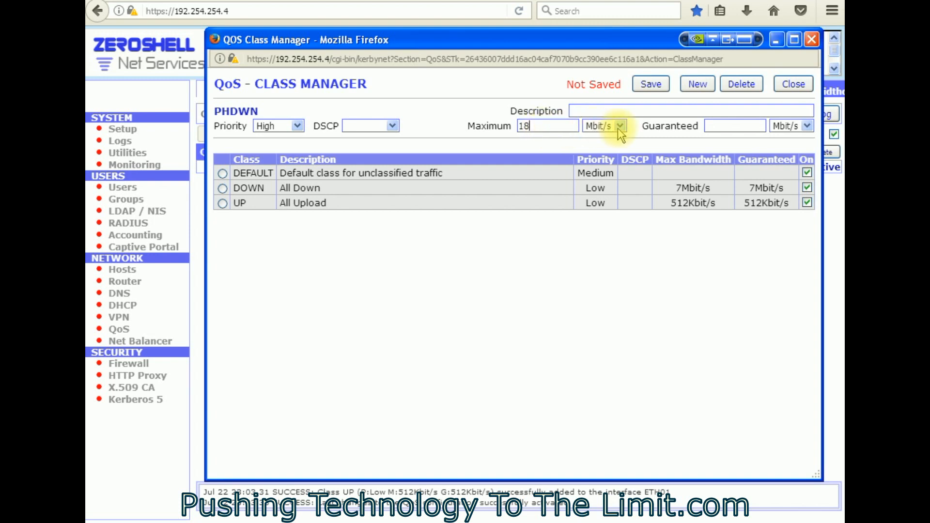
{"action": "left_click", "coordinate": [714, 125]}
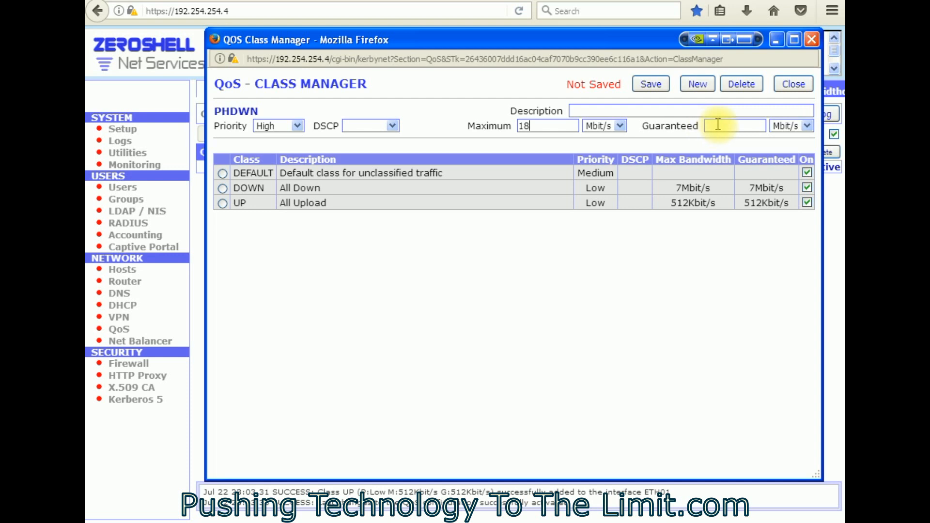
{"action": "type", "text": "18"}
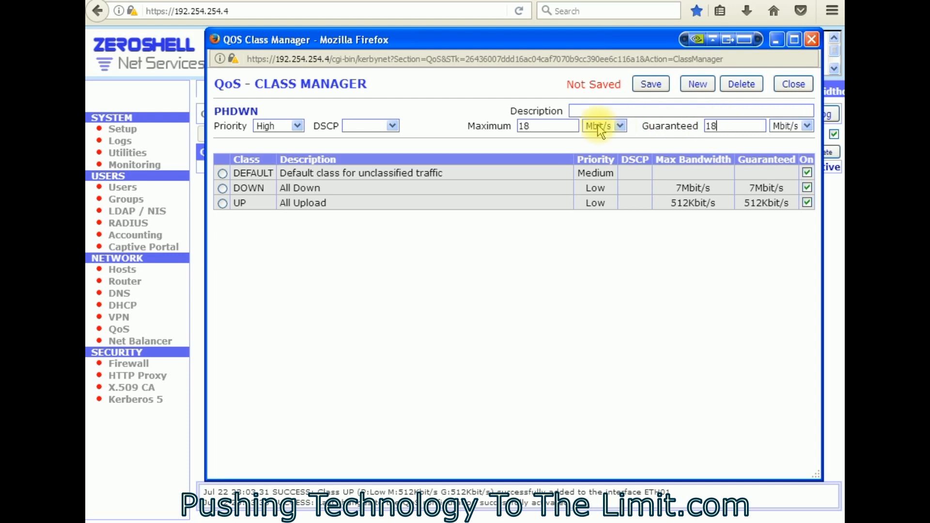
Enter "Phone Download" as the PHDWN class's description and save the class.
{"action": "left_click", "coordinate": [583, 112]}
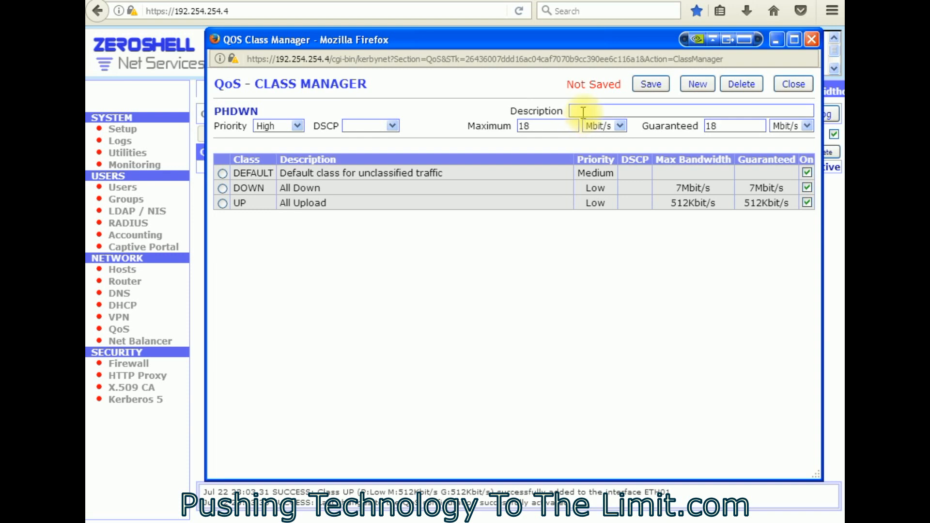
{"action": "type", "text": "Phone Don"}
{"action": "key", "text": "BackSpace"}
{"action": "type", "text": "wnload"}
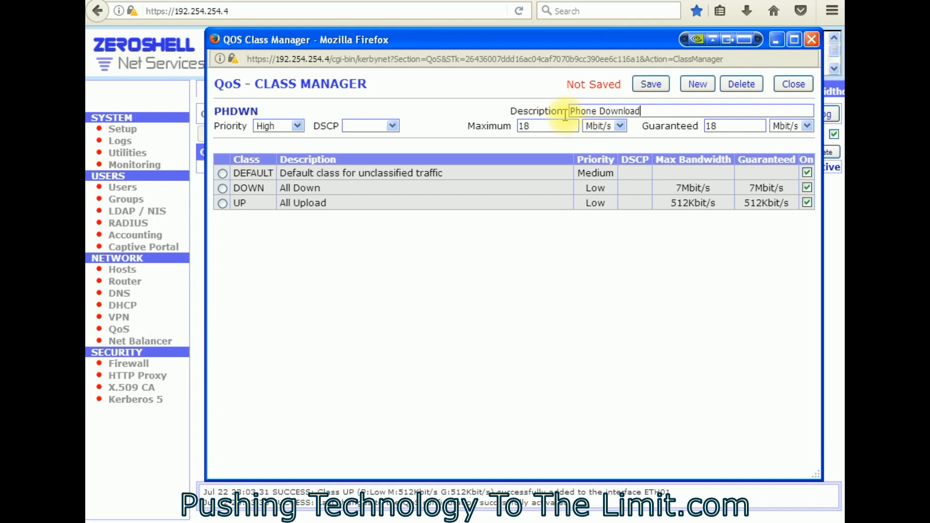
{"action": "left_click", "coordinate": [657, 86]}
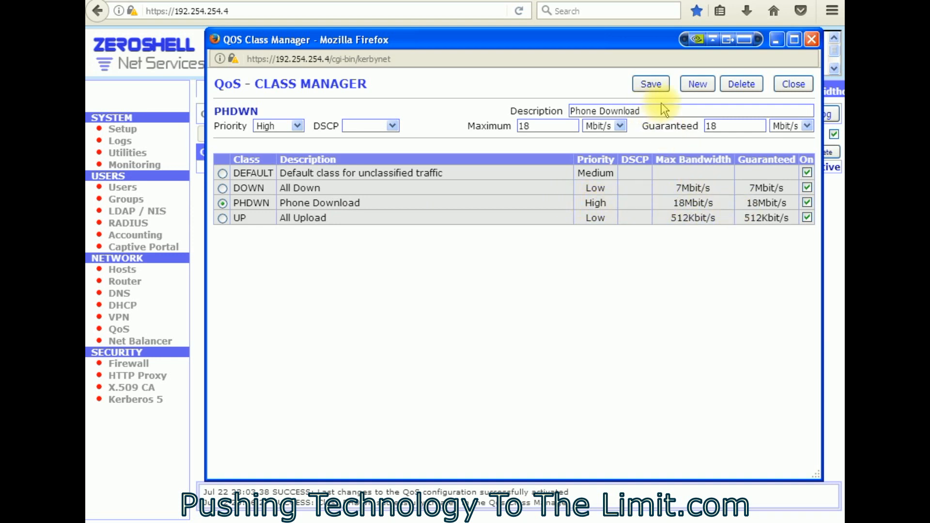
Create another new class named PhUP in the QoS class manager.
{"action": "left_click", "coordinate": [697, 85]}
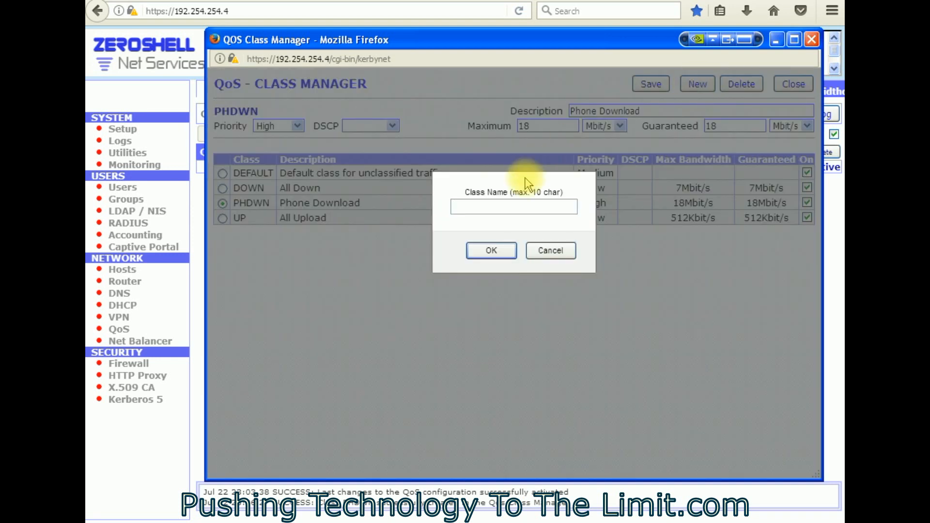
{"action": "type", "text": "PhUP"}
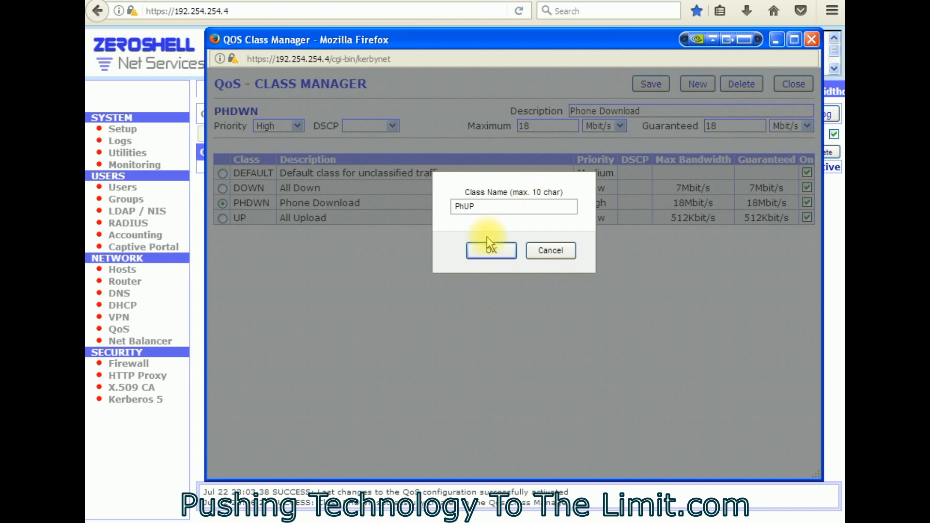
{"action": "left_click", "coordinate": [490, 251]}
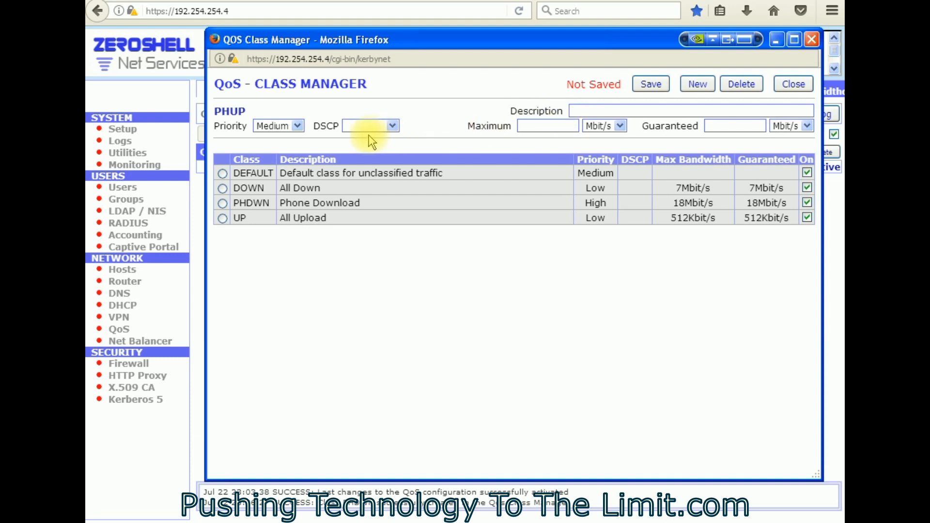
Give the PHUP class High priority and set its maximum and guaranteed bandwidth to 2 Mbit/s each.
{"action": "left_click", "coordinate": [297, 125]}
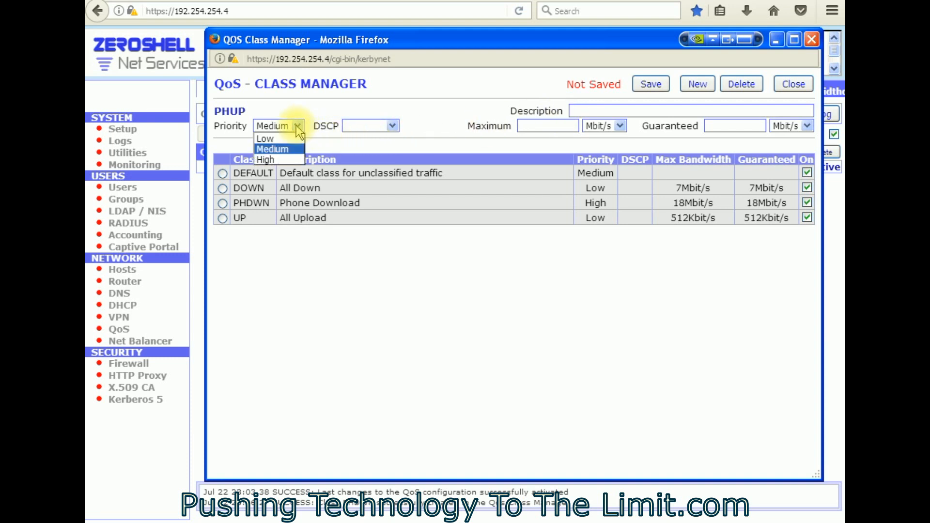
{"action": "left_click", "coordinate": [266, 160]}
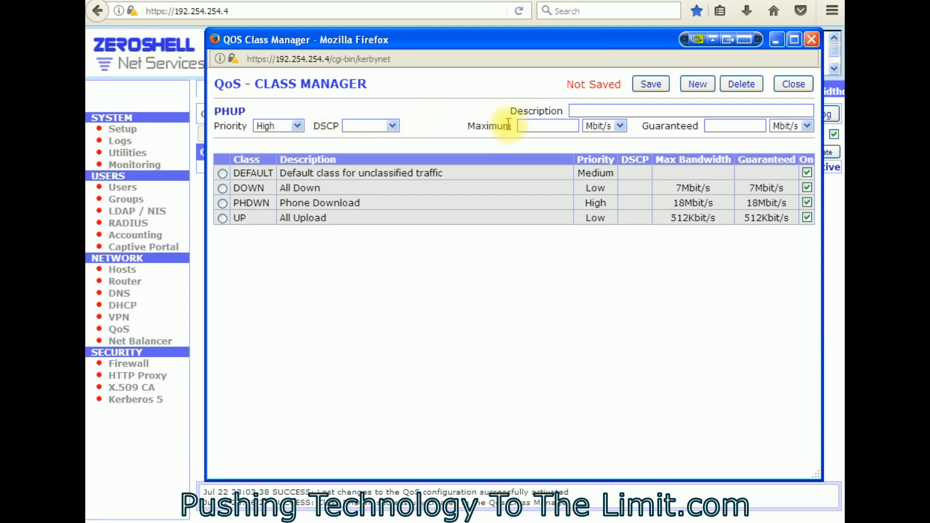
{"action": "left_click", "coordinate": [540, 126]}
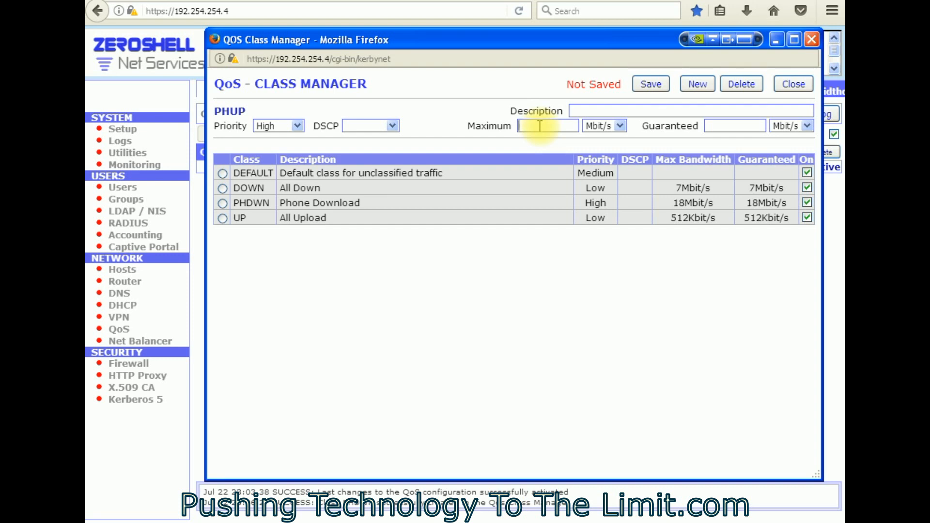
{"action": "type", "text": "2"}
{"action": "left_click", "coordinate": [722, 127]}
{"action": "type", "text": "2"}
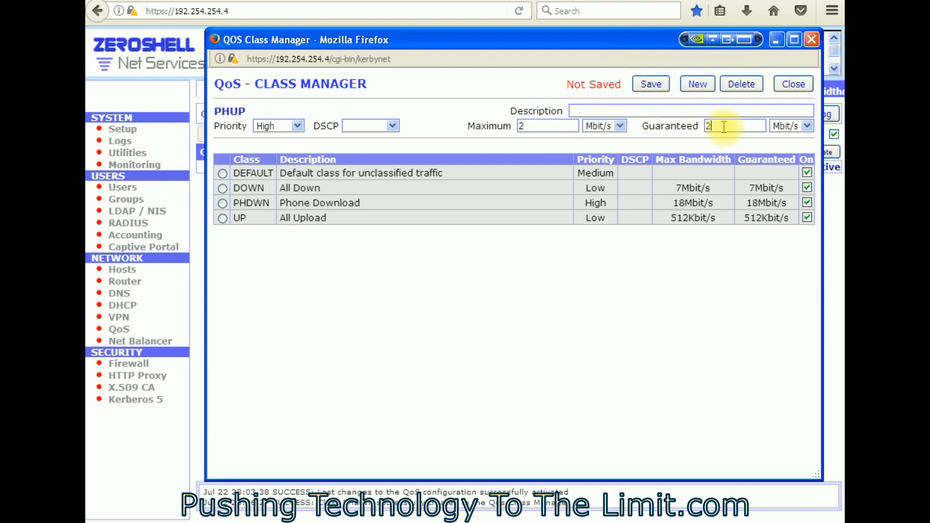
Save the PHUP class with the description "Phone Upload" and close the class manager.
{"action": "left_click", "coordinate": [599, 108]}
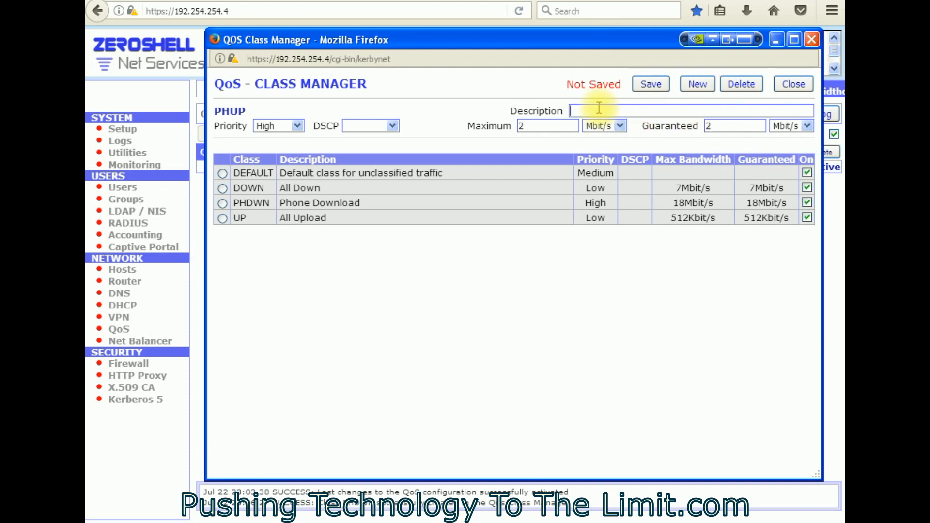
{"action": "type", "text": "P"}
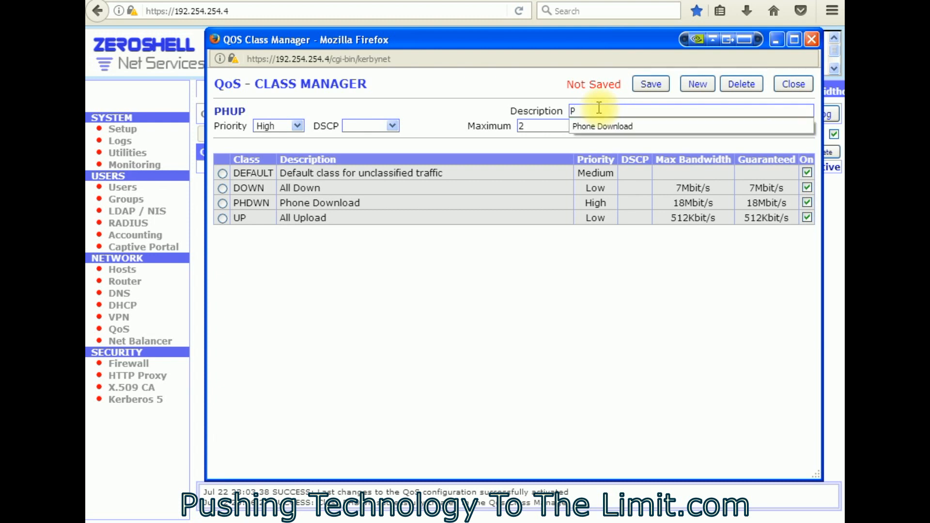
{"action": "type", "text": "hone U"}
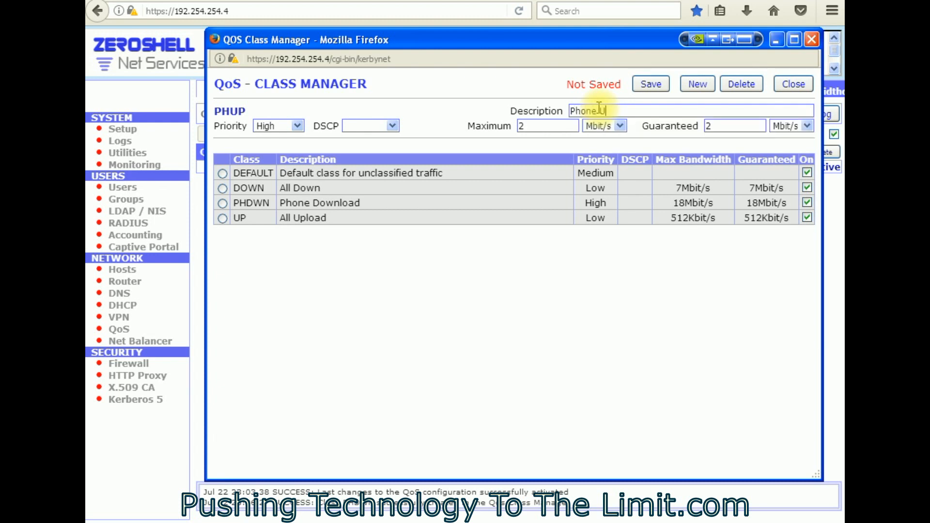
{"action": "type", "text": "pload"}
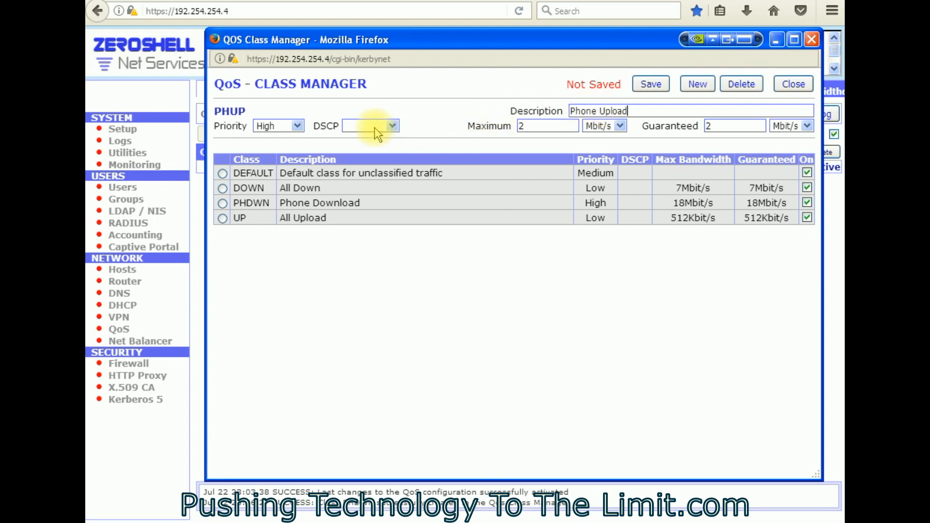
{"action": "left_click", "coordinate": [661, 81]}
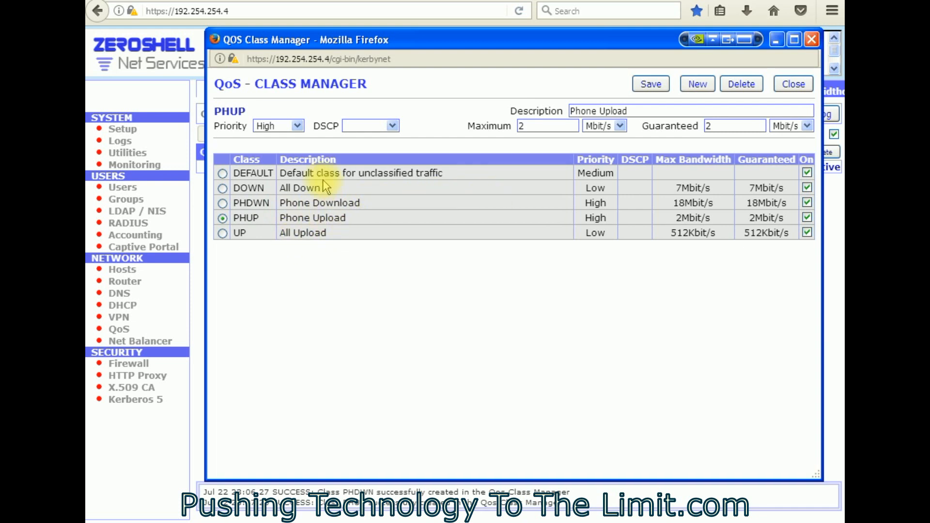
{"action": "left_click", "coordinate": [298, 127]}
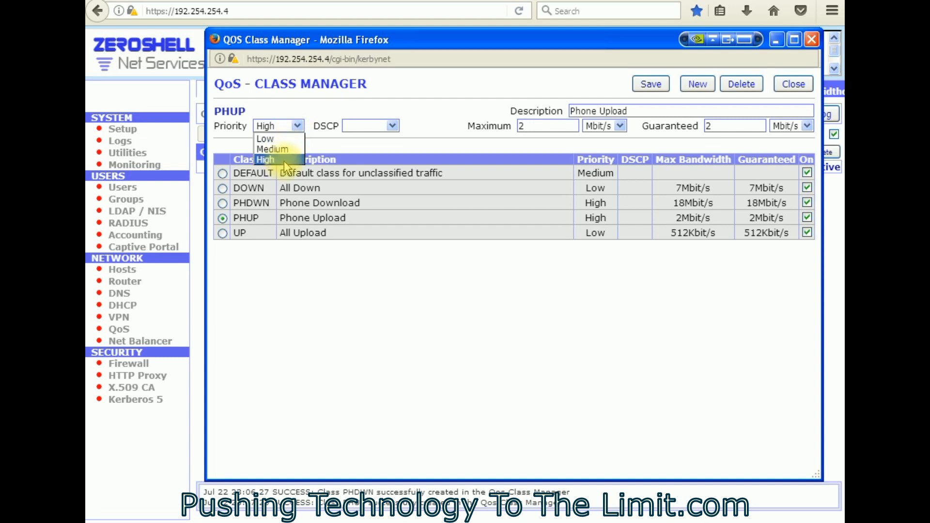
{"action": "left_click", "coordinate": [292, 129]}
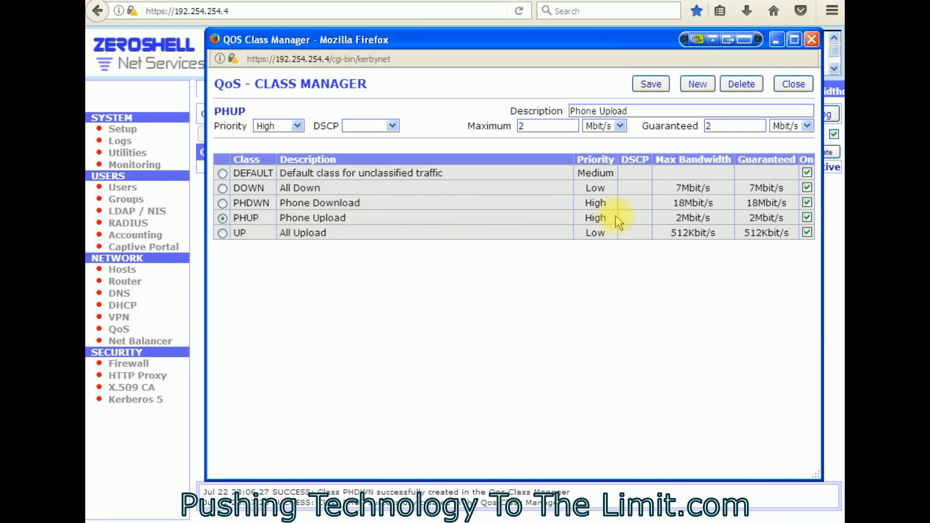
{"action": "left_click", "coordinate": [798, 85]}
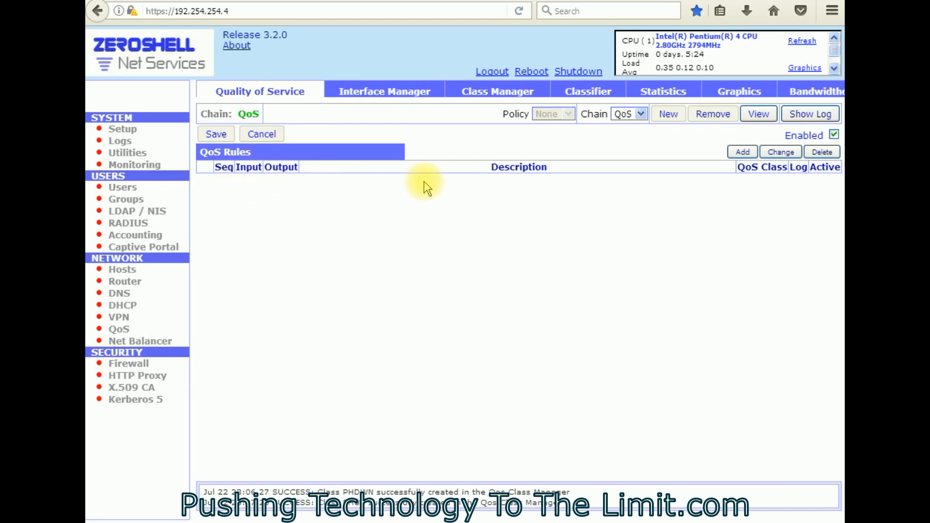
Add a new QoS classifier rule with ETH00 as its output interface.
{"action": "left_click", "coordinate": [753, 151]}
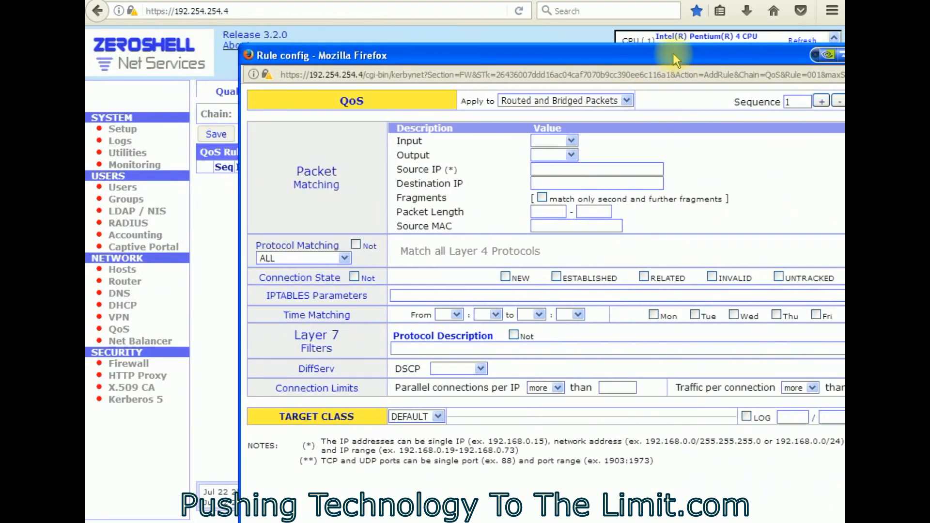
{"action": "left_click_drag", "start_coordinate": [673, 54], "coordinate": [583, 14]}
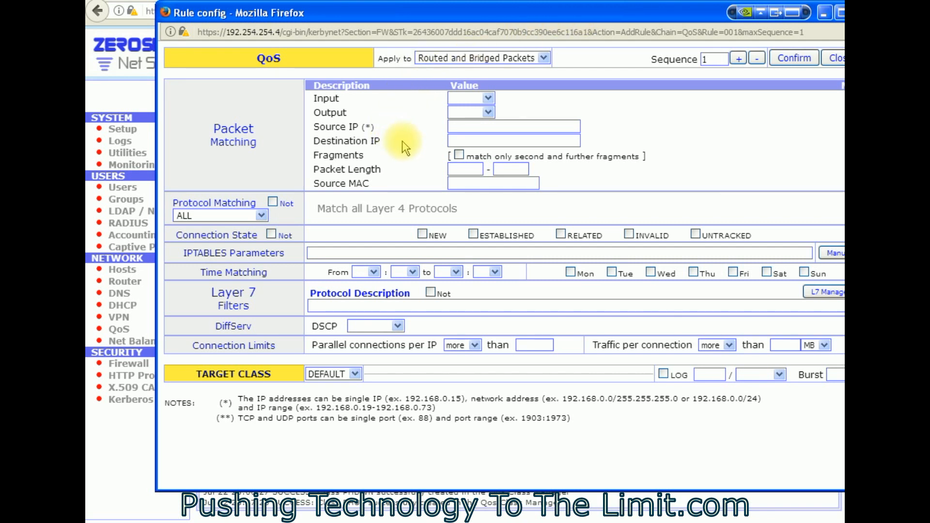
{"action": "left_click", "coordinate": [489, 112]}
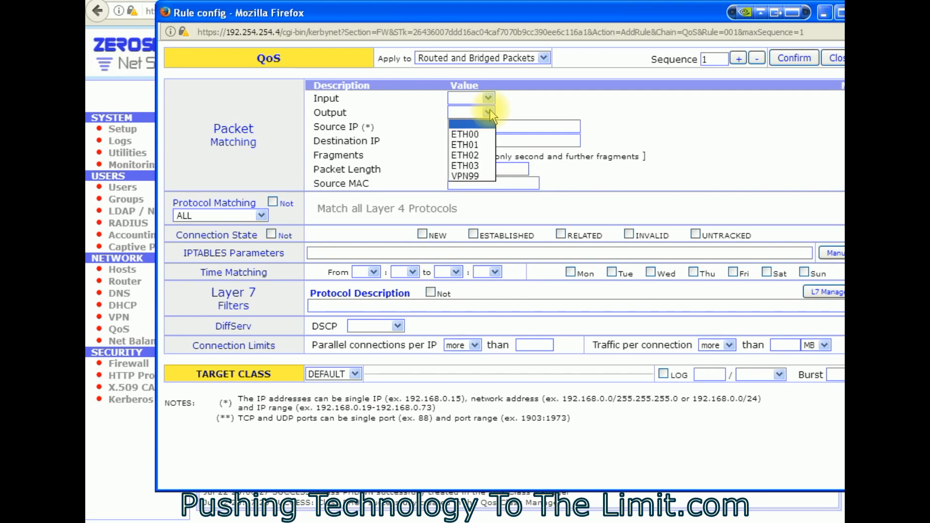
{"action": "left_click", "coordinate": [468, 134]}
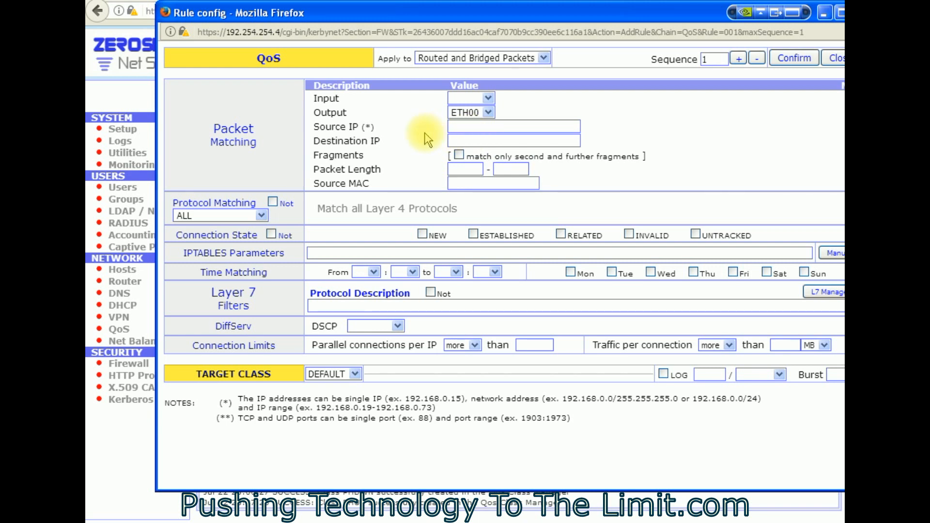
Set the rule's destination IP to the range 192.144.155.1-192.144.155.253 and confirm the rule.
{"action": "left_click", "coordinate": [466, 140]}
{"action": "type", "text": "192.144"}
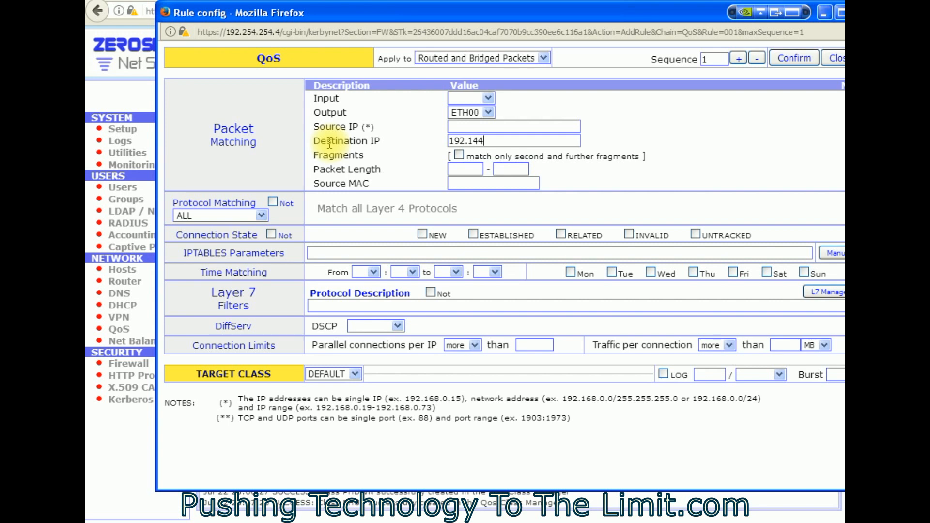
{"action": "type", "text": ".155.1"}
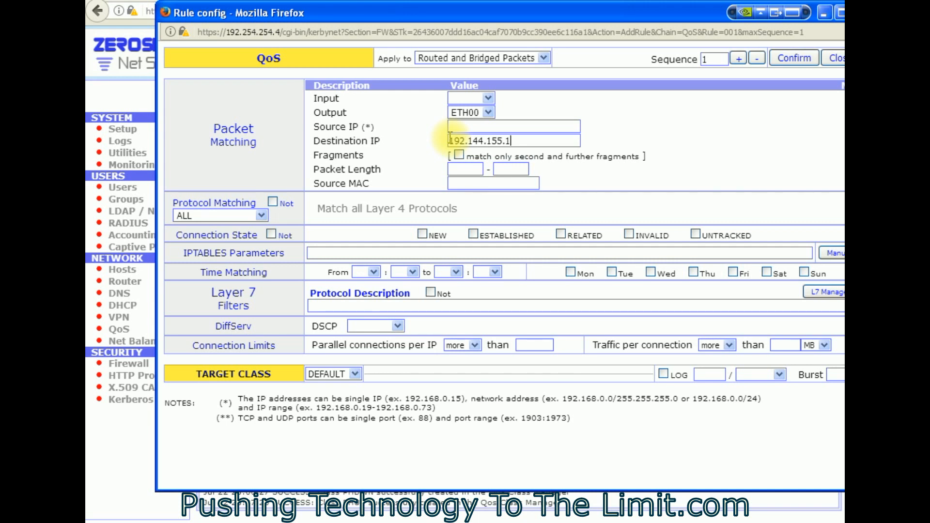
{"action": "left_click", "coordinate": [510, 141]}
{"action": "key", "text": "BackSpace"}
{"action": "key", "text": "BackSpace"}
{"action": "type", "text": "1-"}
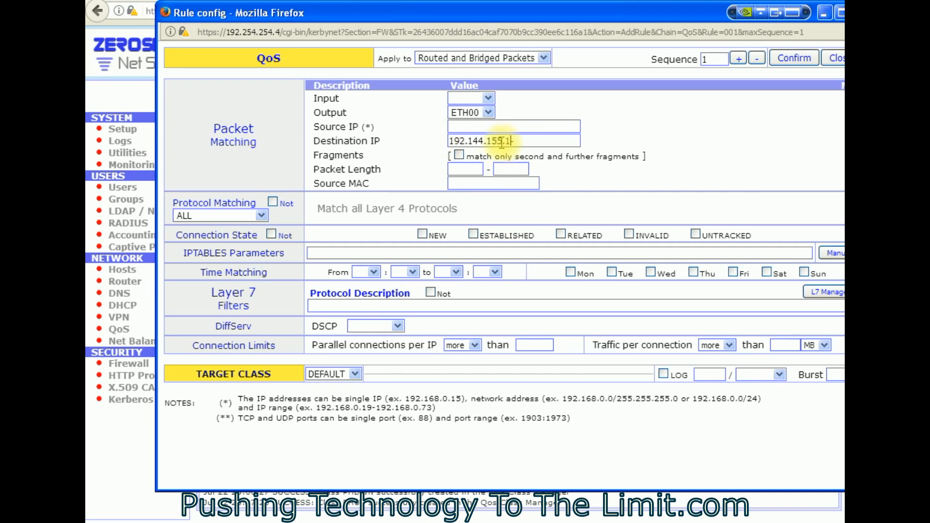
{"action": "left_click_drag", "start_coordinate": [509, 142], "coordinate": [447, 141]}
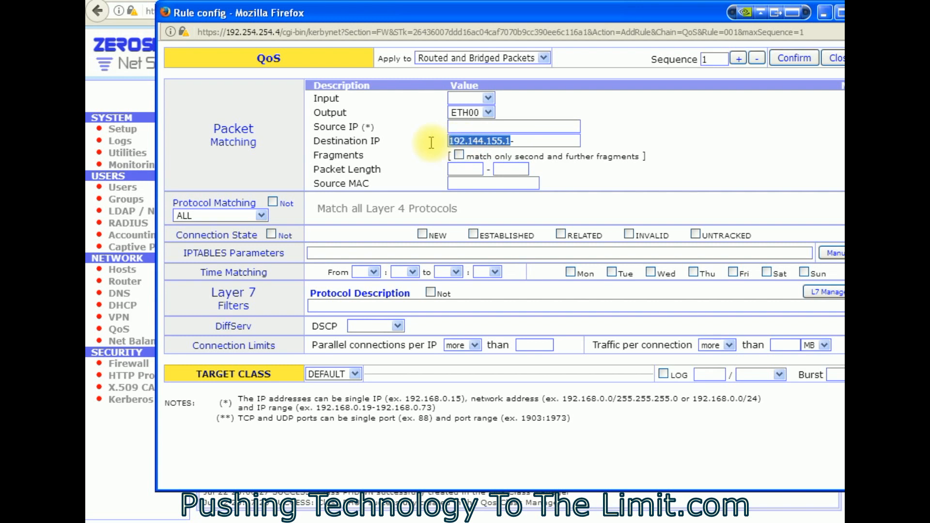
{"action": "right_click", "coordinate": [460, 144]}
{"action": "left_click", "coordinate": [492, 187]}
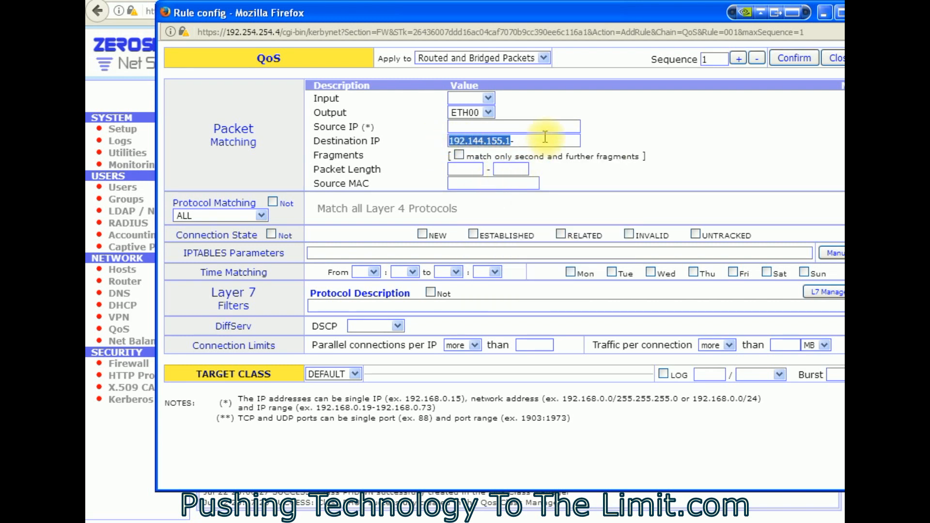
{"action": "left_click", "coordinate": [540, 141]}
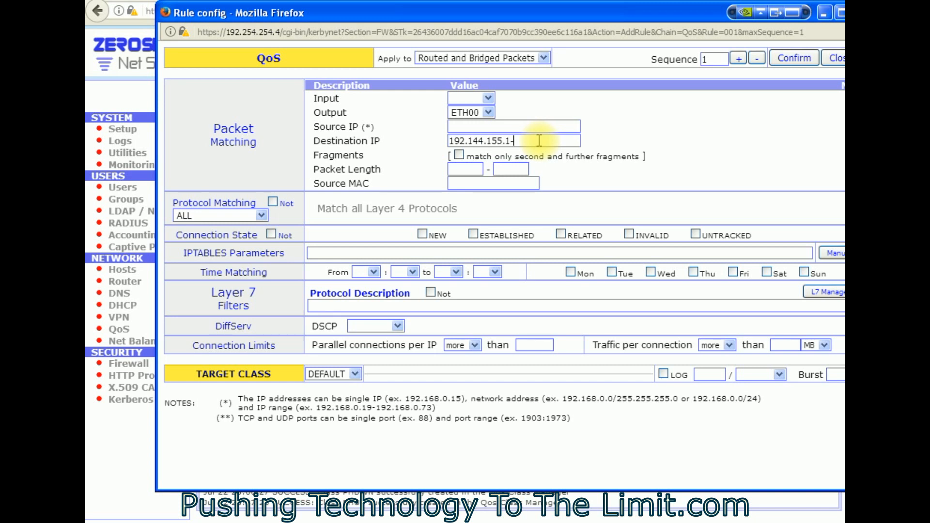
{"action": "key", "text": "ctrl+v"}
{"action": "key", "text": "BackSpace"}
{"action": "type", "text": "253"}
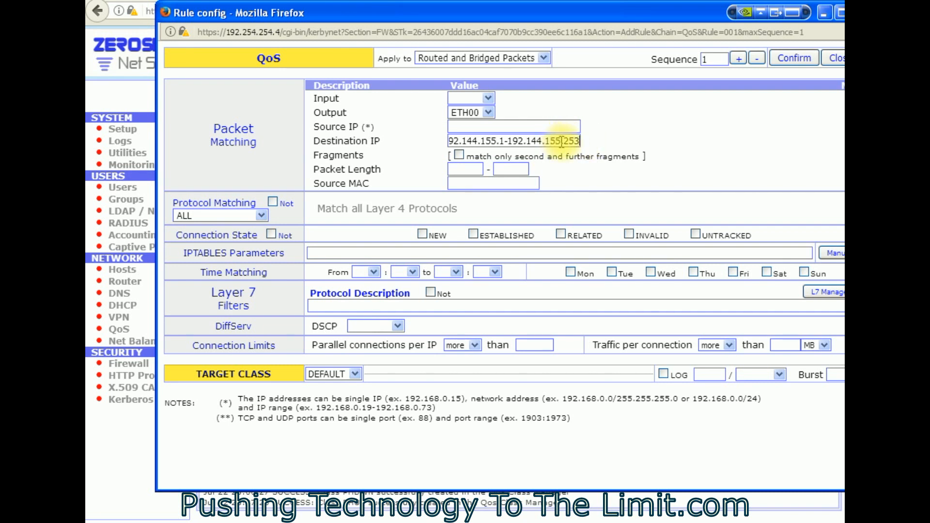
{"action": "left_click", "coordinate": [790, 59]}
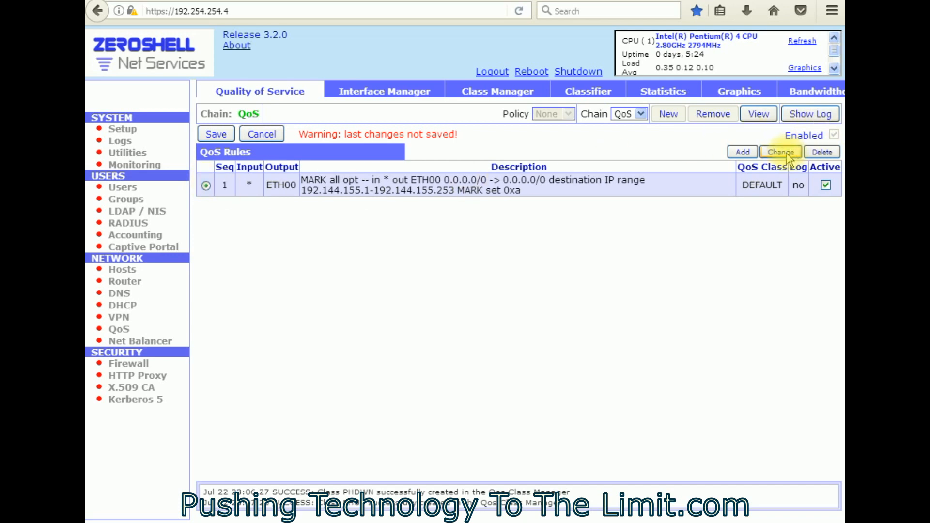
Edit the ETH00 rule so its target class is DOWN, and confirm the change.
{"action": "left_click_drag", "start_coordinate": [542, 38], "coordinate": [618, 17]}
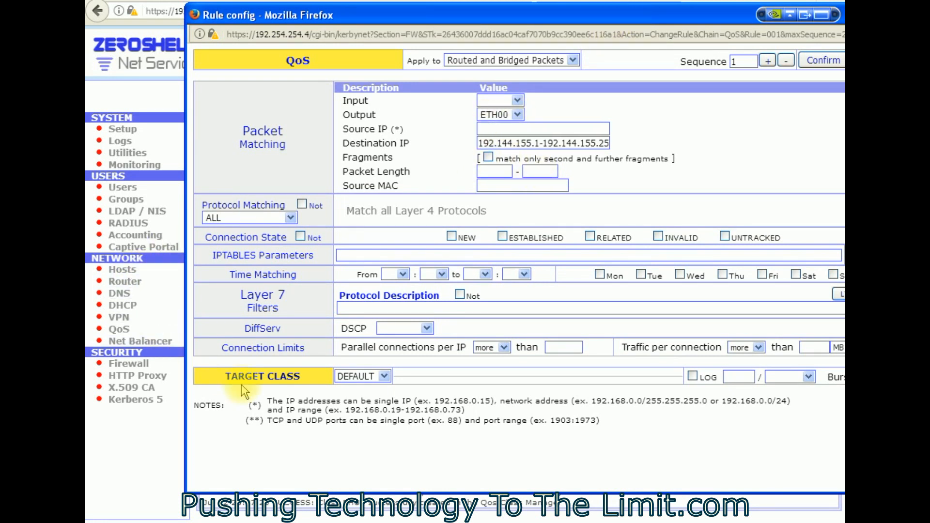
{"action": "left_click", "coordinate": [358, 376]}
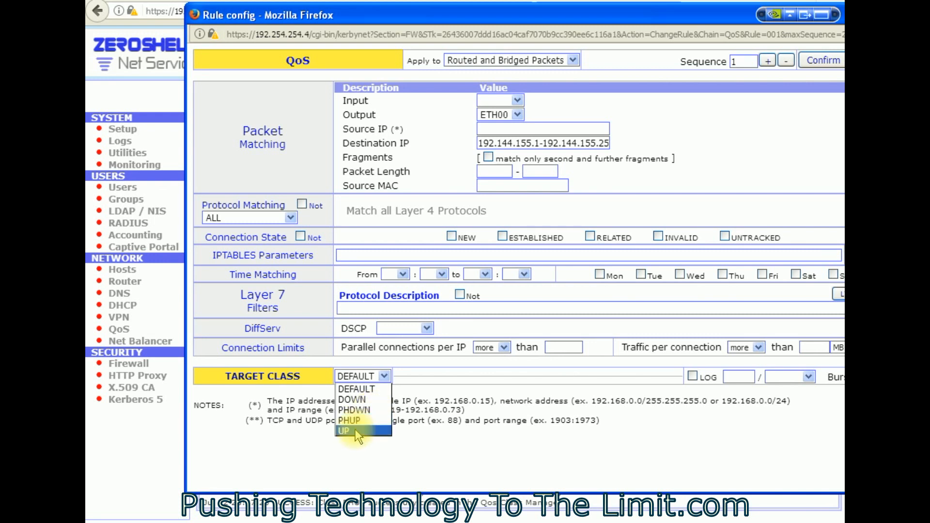
{"action": "left_click", "coordinate": [367, 399]}
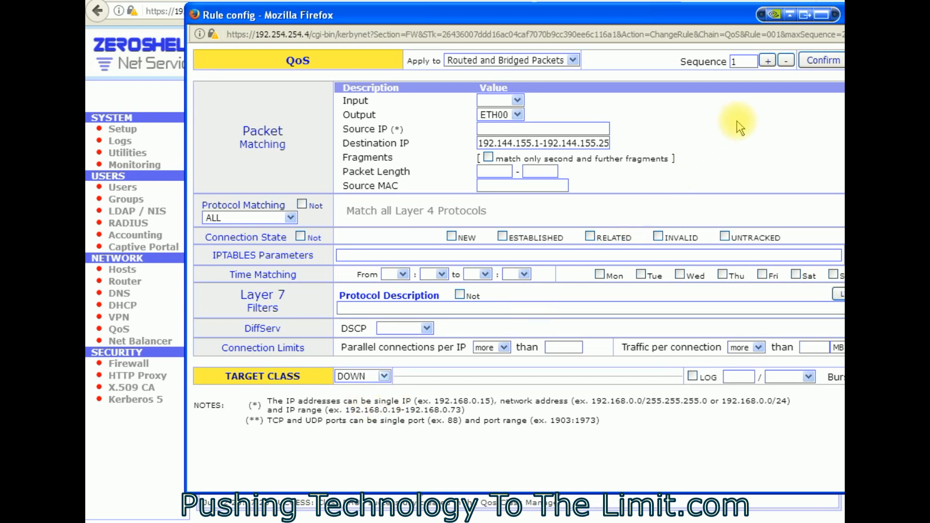
{"action": "left_click_drag", "start_coordinate": [721, 15], "coordinate": [634, 14]}
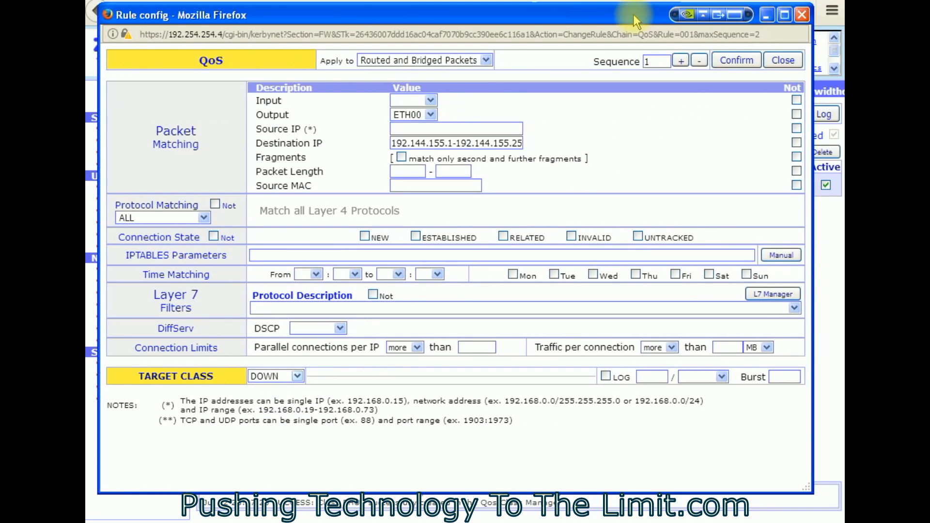
{"action": "left_click", "coordinate": [731, 59]}
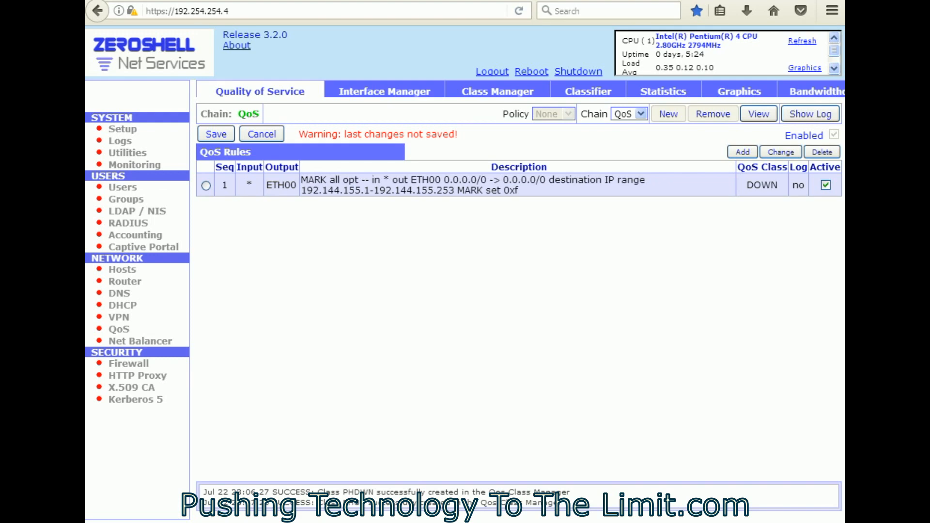
Add a second QoS classifier rule with ETH01 as its output interface.
{"action": "left_click_drag", "start_coordinate": [87, 15], "coordinate": [551, 19]}
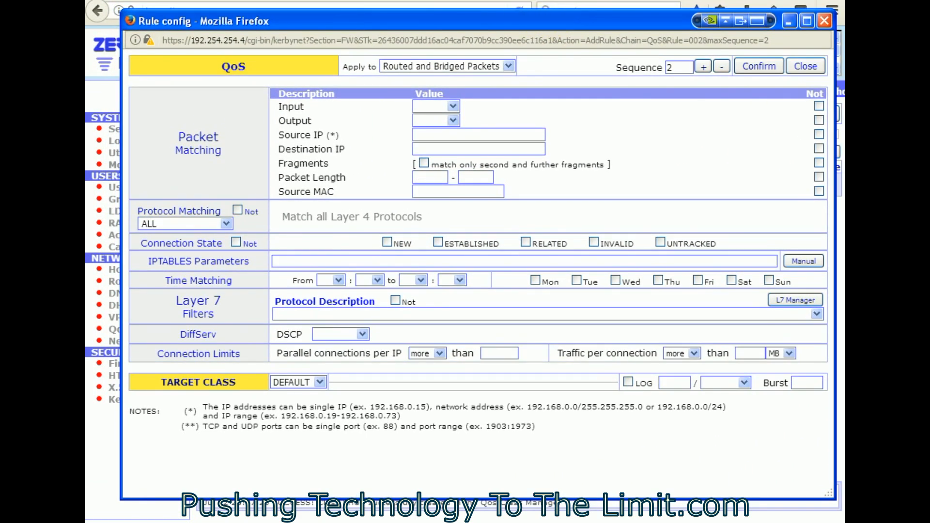
{"action": "left_click", "coordinate": [419, 123]}
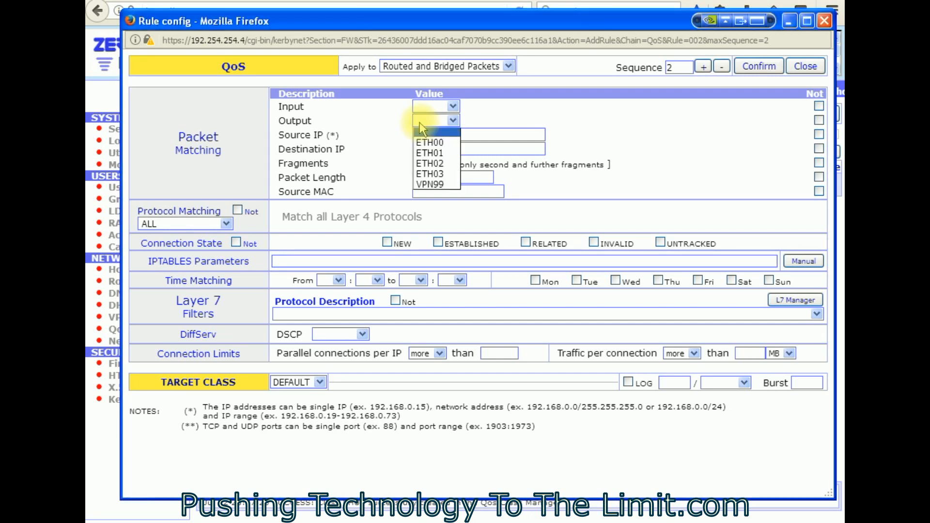
{"action": "left_click", "coordinate": [431, 154]}
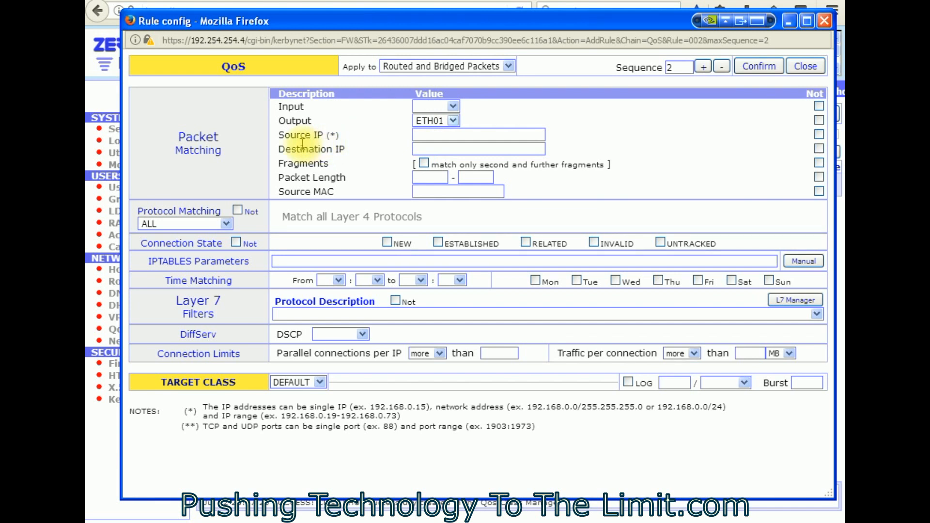
Set the ETH01 rule's source IP to the range 192.144.155.1-192.144.155.253.
{"action": "left_click", "coordinate": [422, 137]}
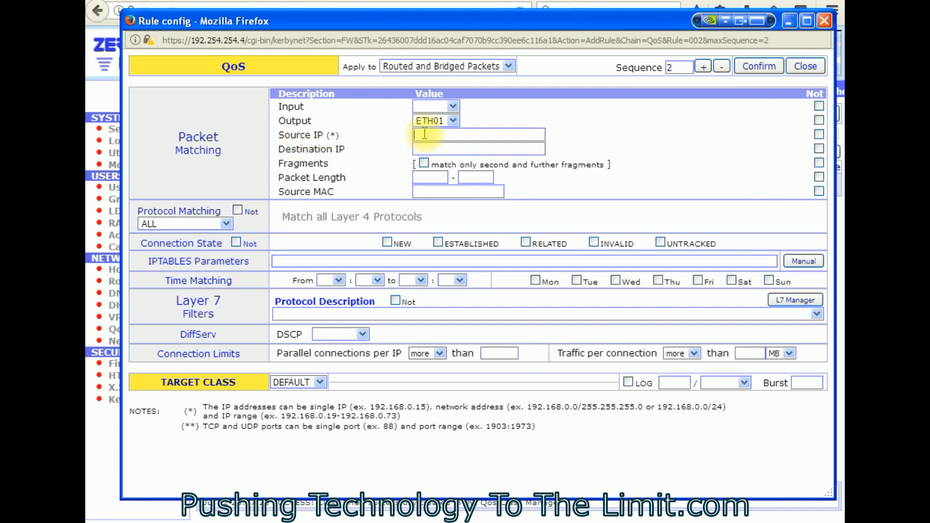
{"action": "right_click", "coordinate": [425, 134]}
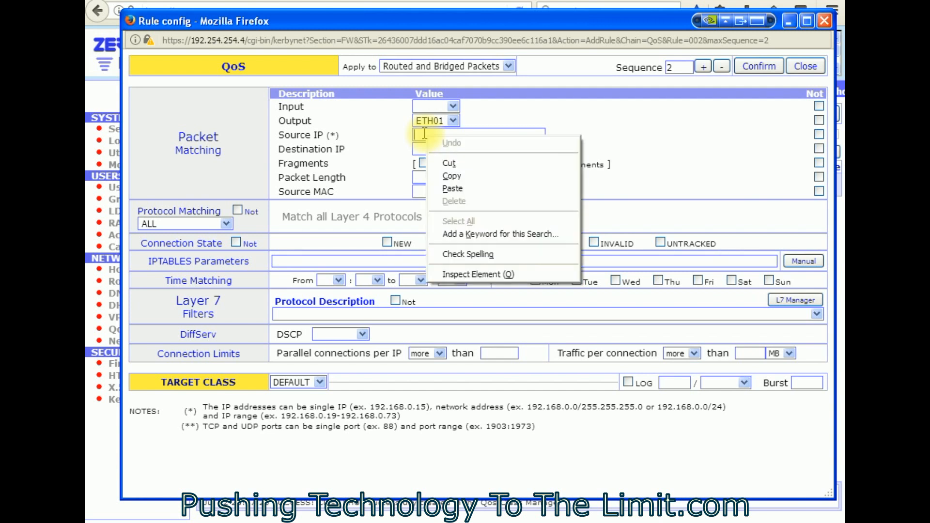
{"action": "left_click", "coordinate": [445, 189]}
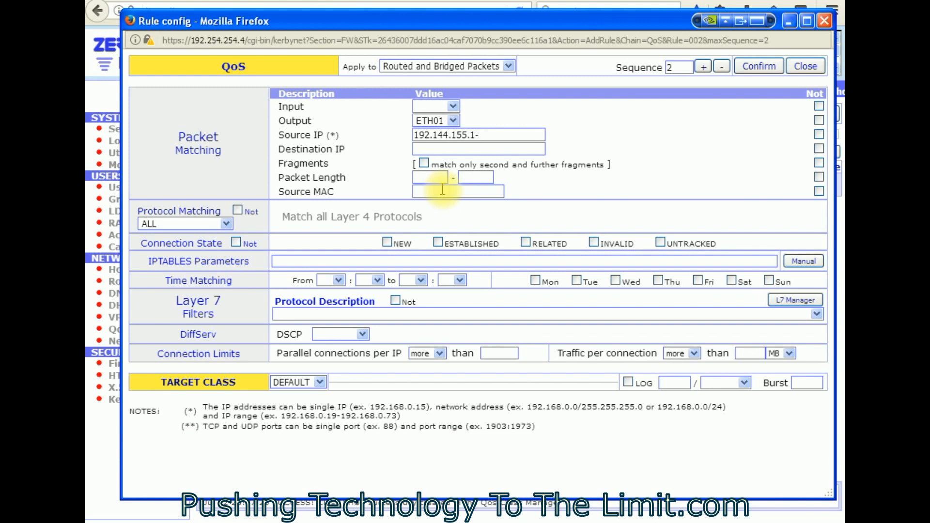
{"action": "type", "text": "-"}
{"action": "type", "text": "192.144.155.1"}
{"action": "type", "text": "53"}
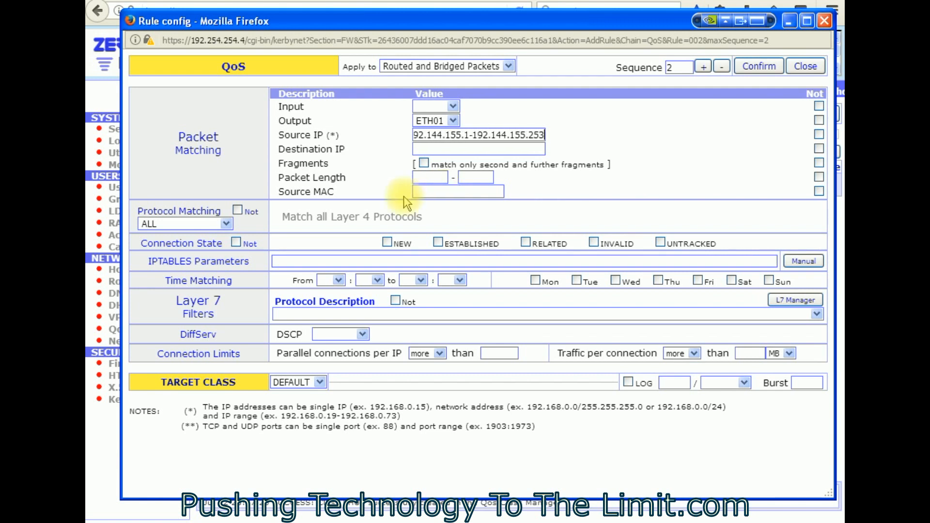
Assign the ETH01 rule to target class UP, confirm it, and save the QoS rule chain.
{"action": "left_click", "coordinate": [297, 385]}
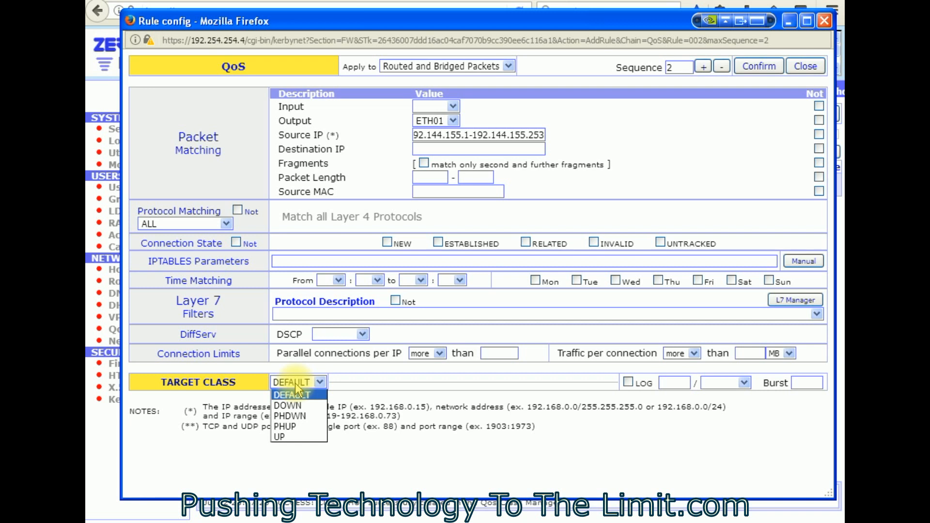
{"action": "left_click", "coordinate": [277, 438]}
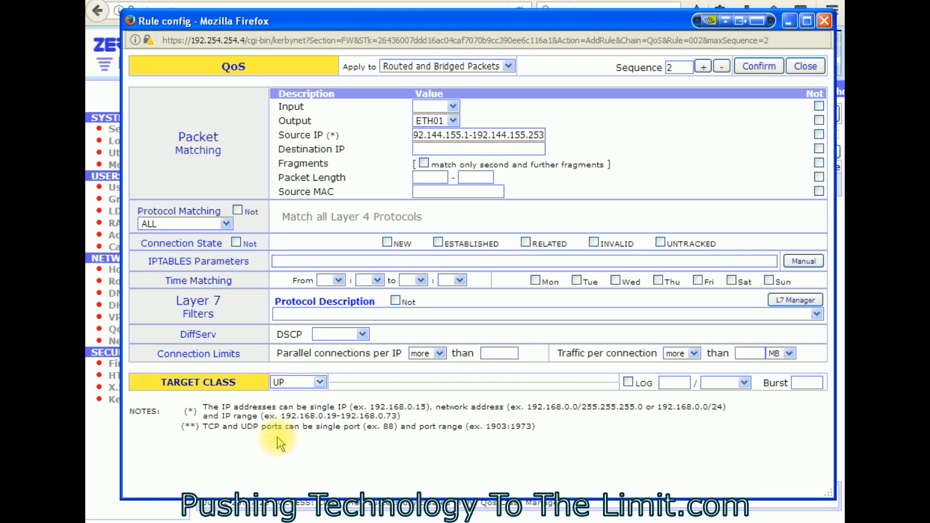
{"action": "left_click", "coordinate": [759, 66]}
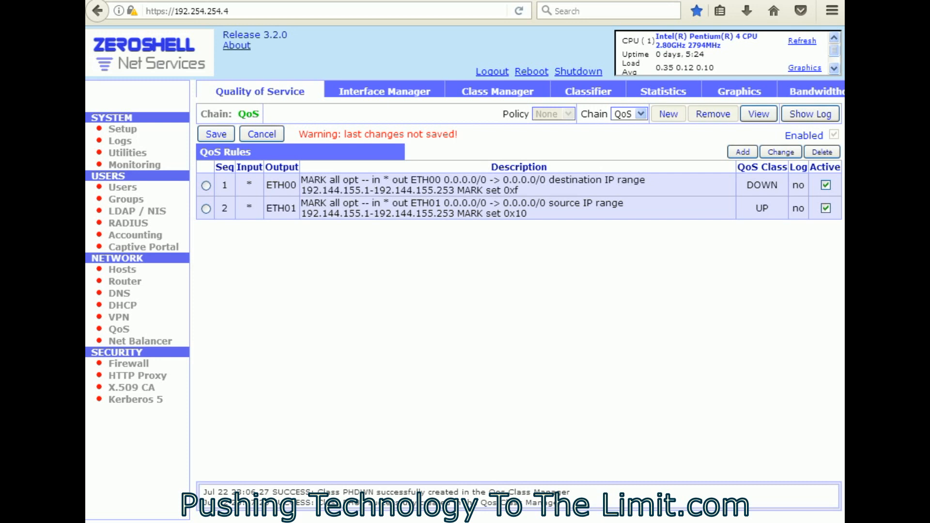
{"action": "left_click", "coordinate": [216, 135]}
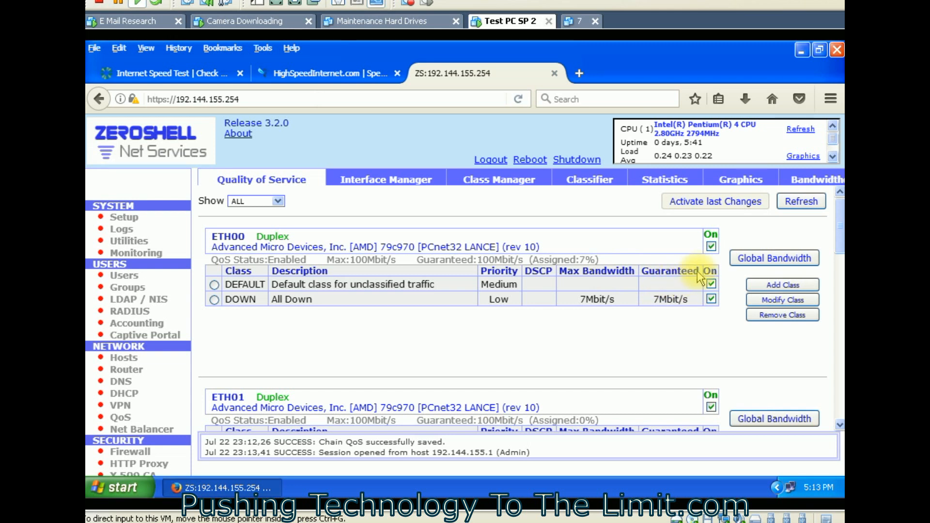
Disable QoS on interfaces ETH00 and ETH01 and activate the changes.
{"action": "left_click", "coordinate": [711, 248]}
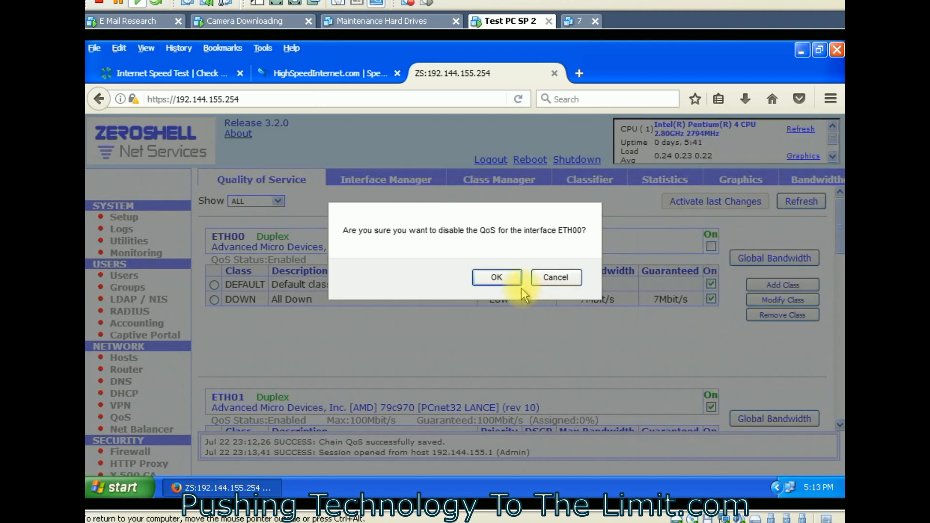
{"action": "left_click", "coordinate": [504, 277]}
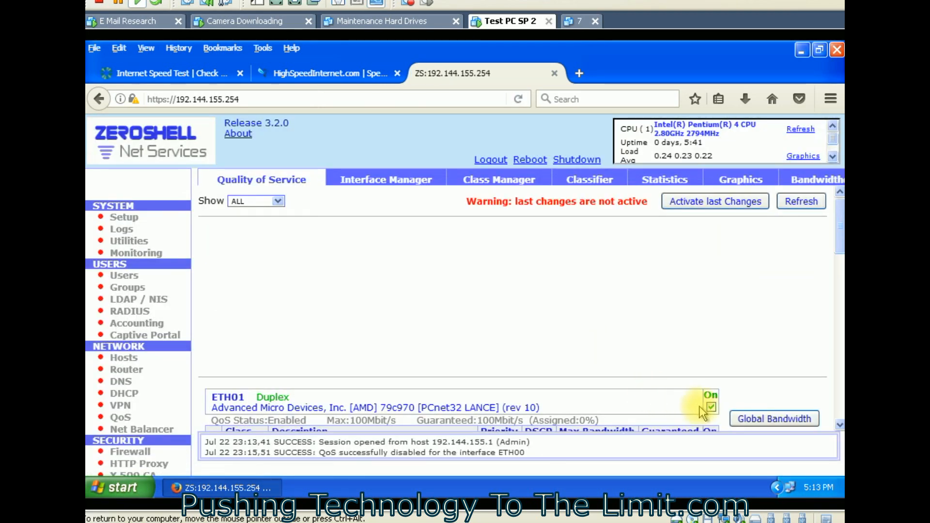
{"action": "left_click", "coordinate": [711, 408]}
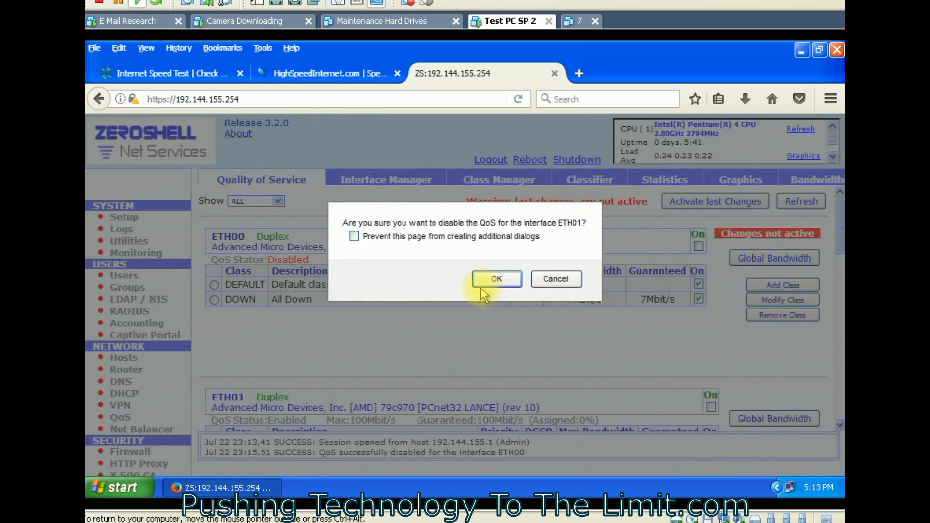
{"action": "left_click", "coordinate": [492, 280]}
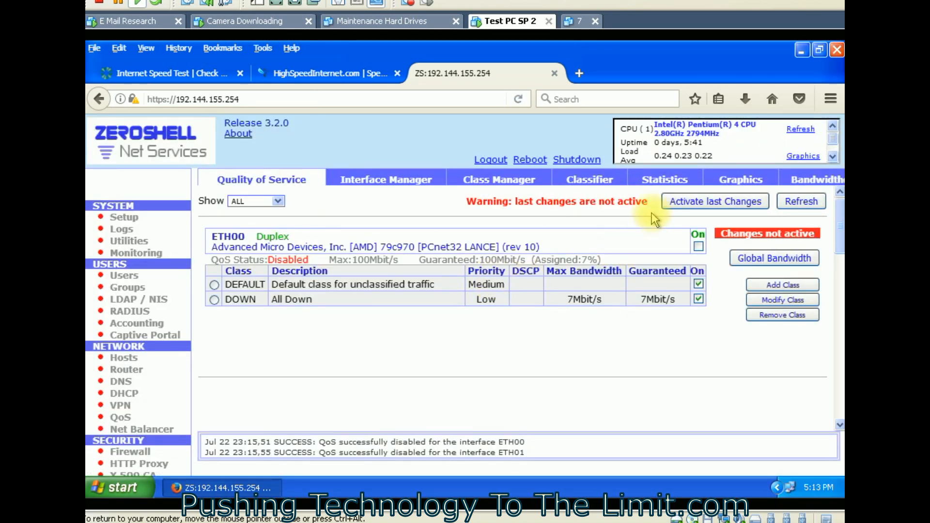
{"action": "left_click", "coordinate": [684, 203]}
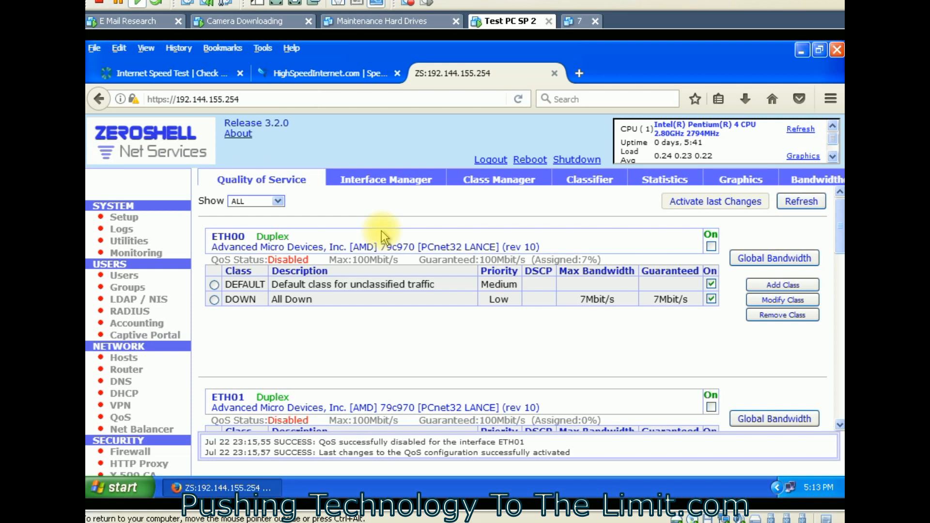
Run the CenturyLink speed test with QoS disabled and review the download and upload results.
{"action": "left_click", "coordinate": [167, 76]}
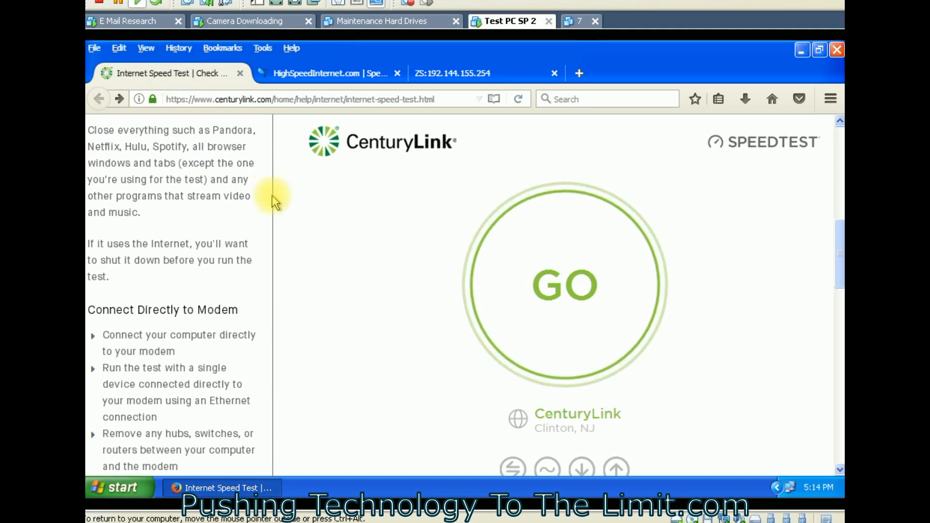
{"action": "left_click", "coordinate": [543, 300]}
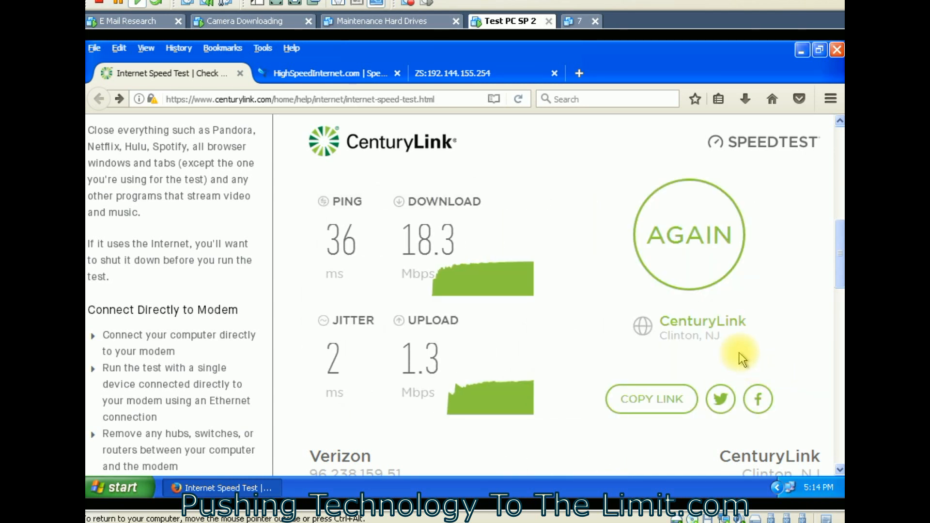
{"action": "left_click", "coordinate": [294, 77]}
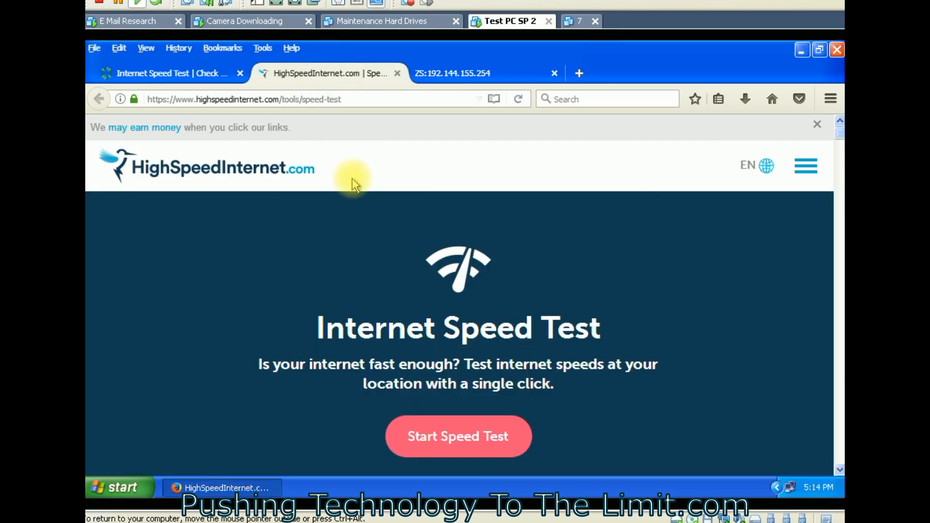
{"action": "left_click", "coordinate": [187, 75]}
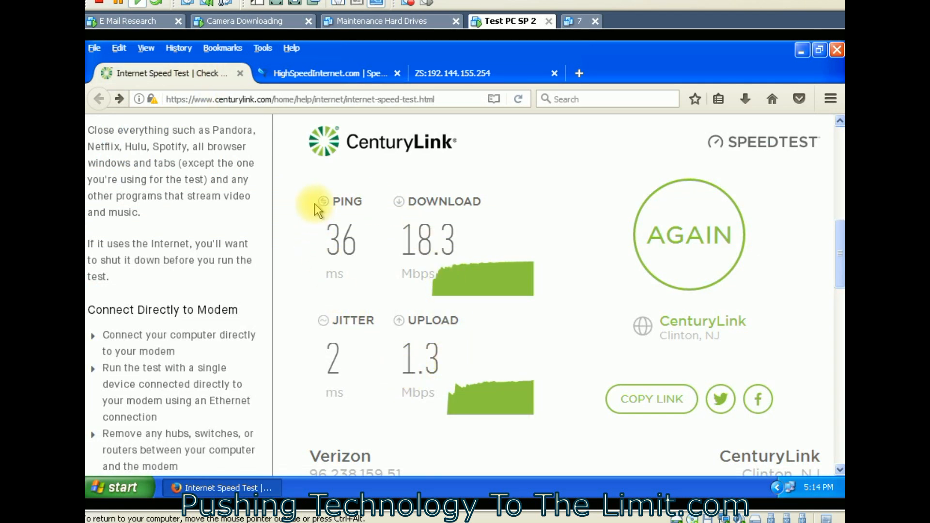
{"action": "left_click", "coordinate": [298, 75]}
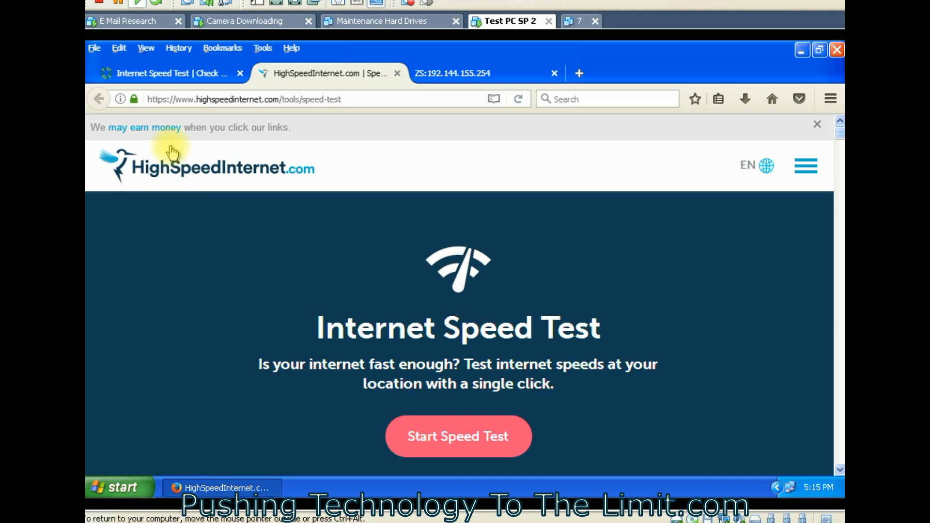
{"action": "left_click", "coordinate": [154, 75]}
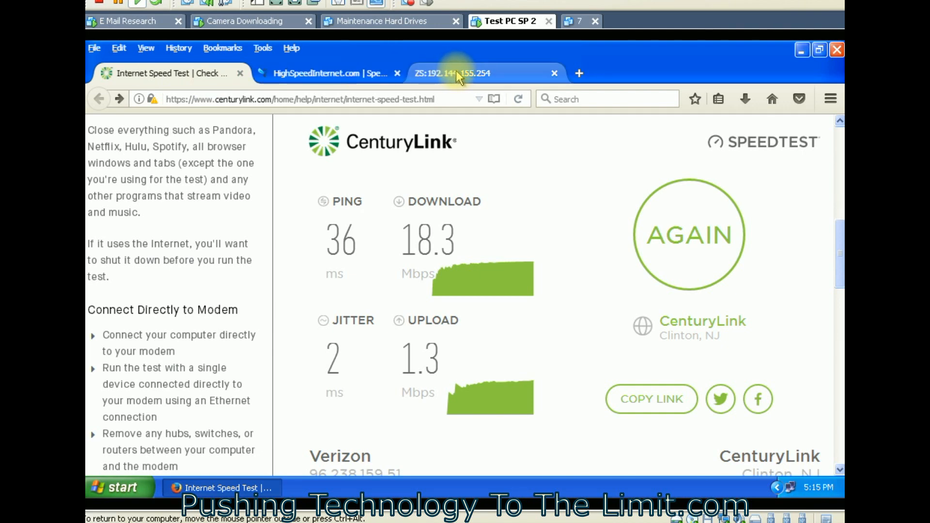
Re-enable QoS on interfaces ETH00 and ETH01 in Zeroshell and activate the changes.
{"action": "left_click", "coordinate": [473, 74]}
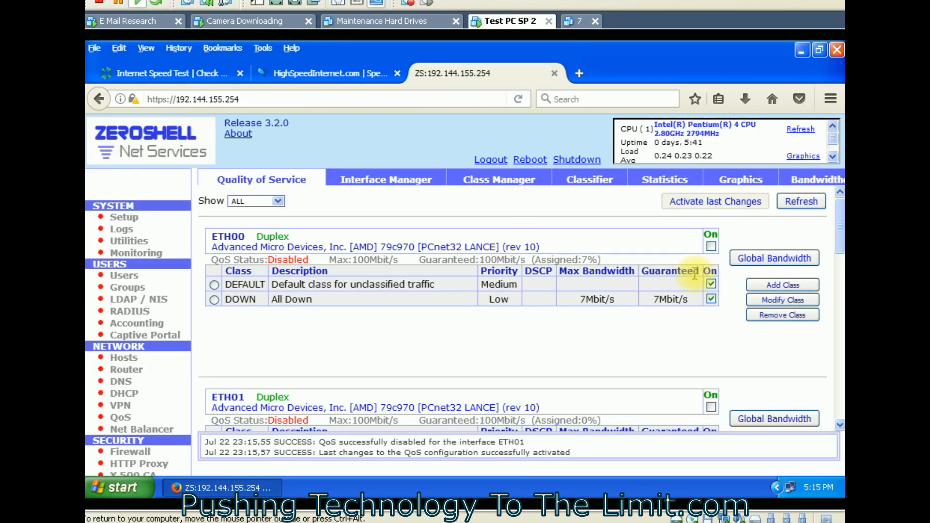
{"action": "left_click", "coordinate": [712, 246]}
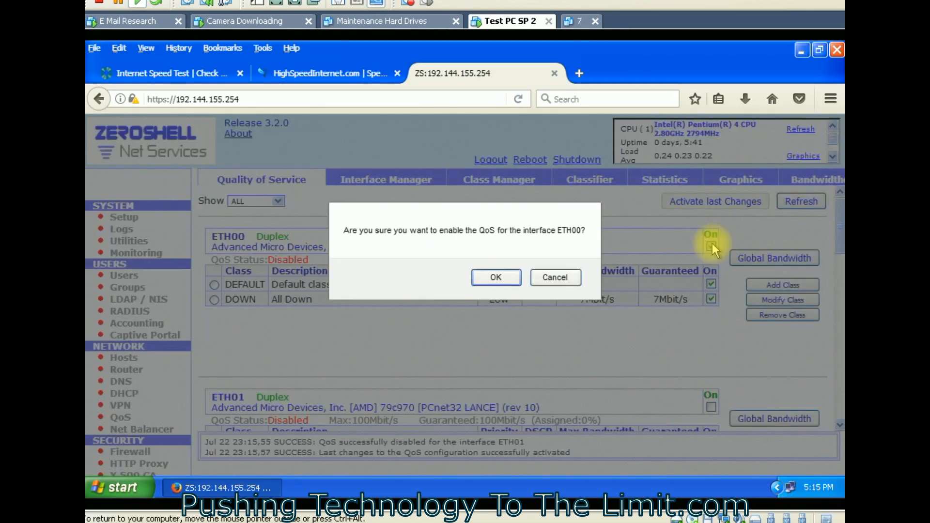
{"action": "left_click", "coordinate": [496, 276]}
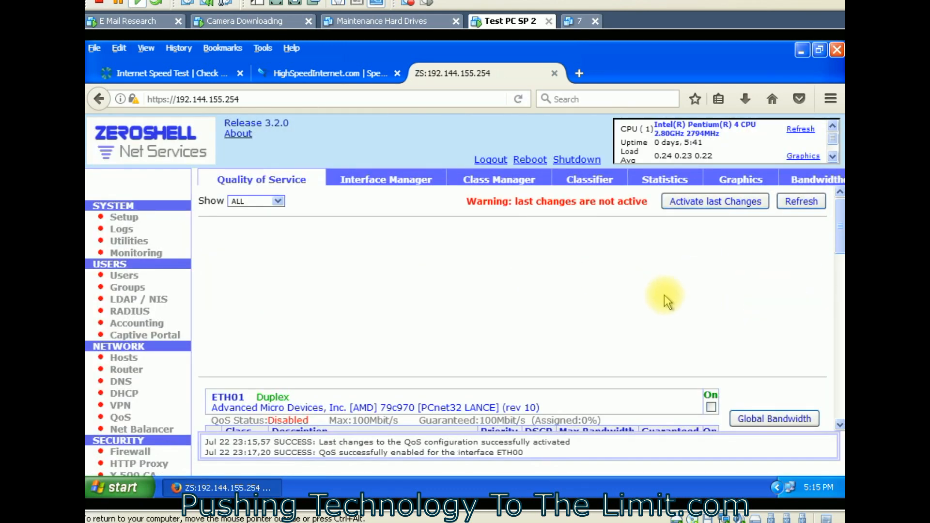
{"action": "left_click", "coordinate": [712, 408]}
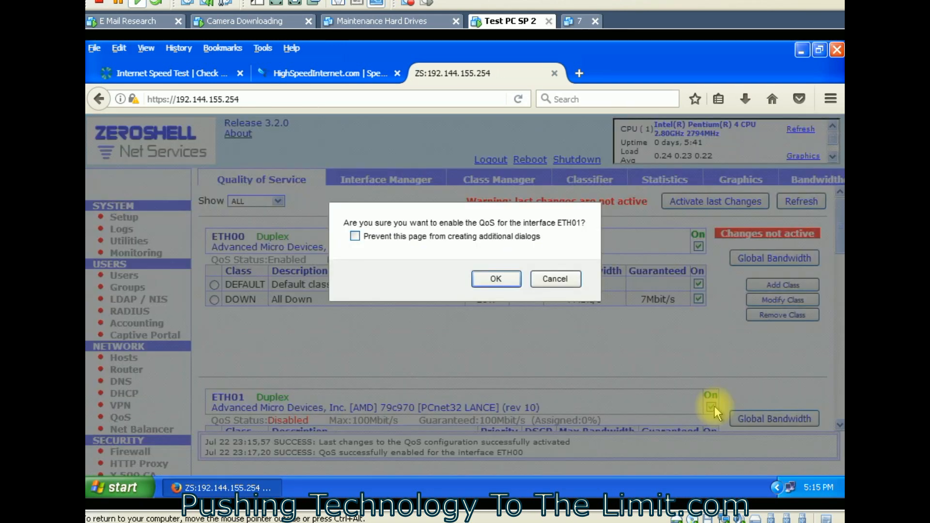
{"action": "left_click", "coordinate": [505, 279]}
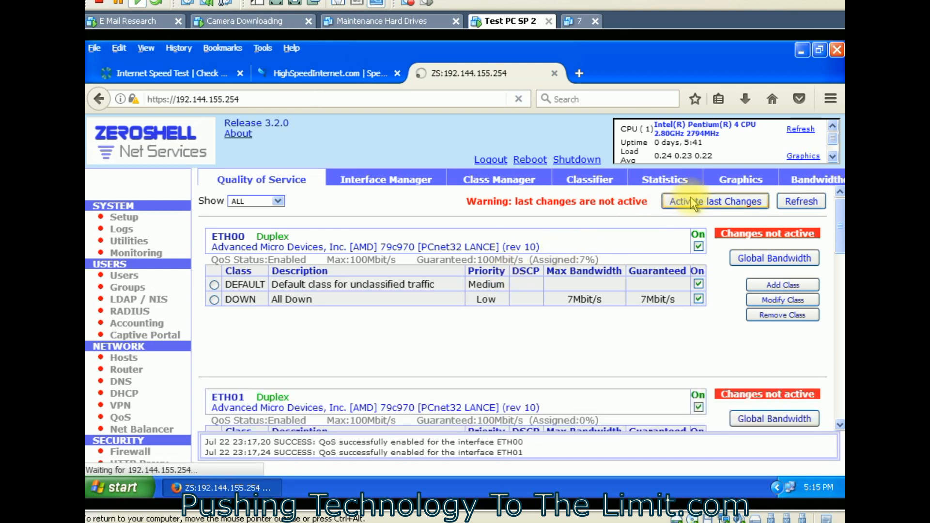
Repeat the CenturyLink speed test with QoS enabled, and run the HighSpeedInternet.com download and upload tests.
{"action": "left_click", "coordinate": [196, 75]}
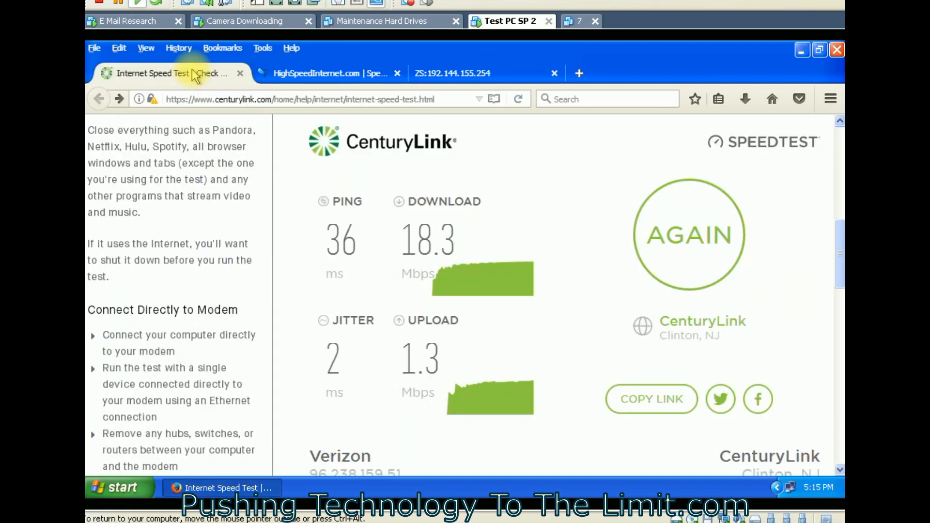
{"action": "left_click", "coordinate": [680, 236]}
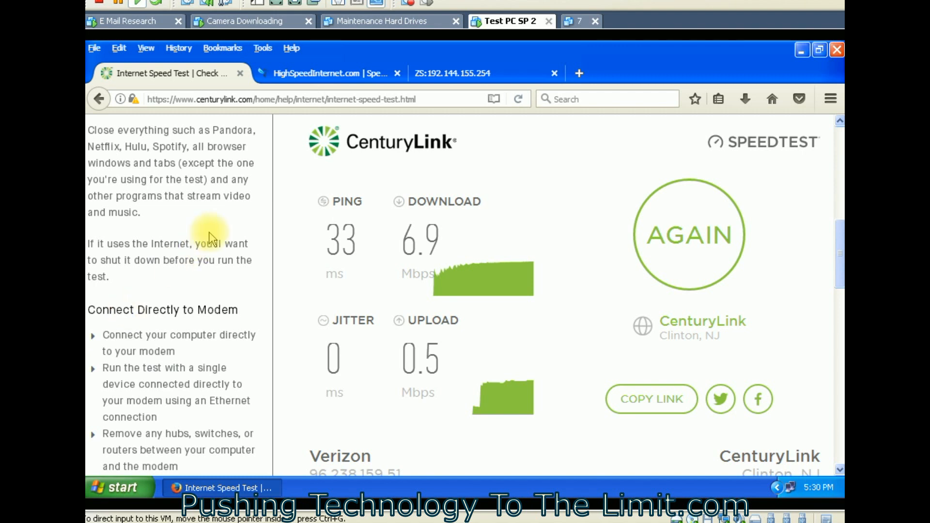
{"action": "left_click", "coordinate": [317, 77]}
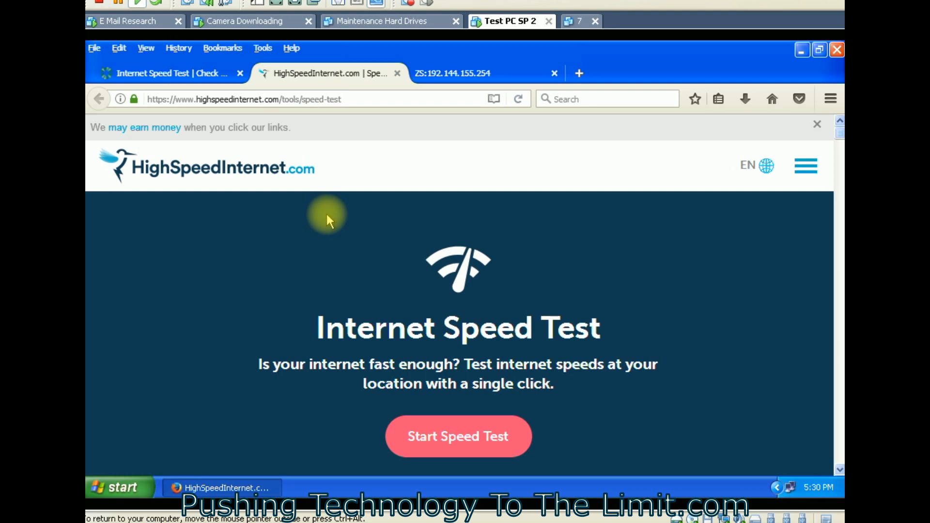
{"action": "left_click", "coordinate": [455, 438]}
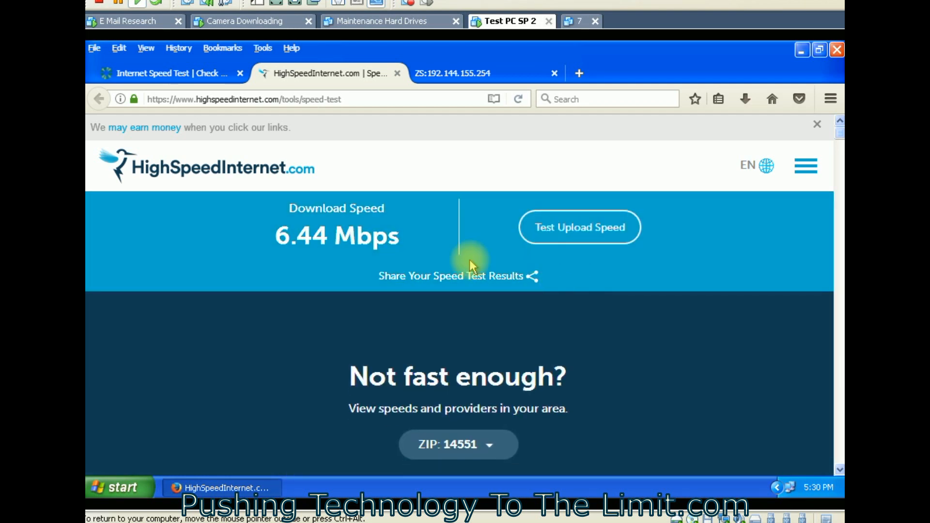
{"action": "left_click", "coordinate": [594, 233]}
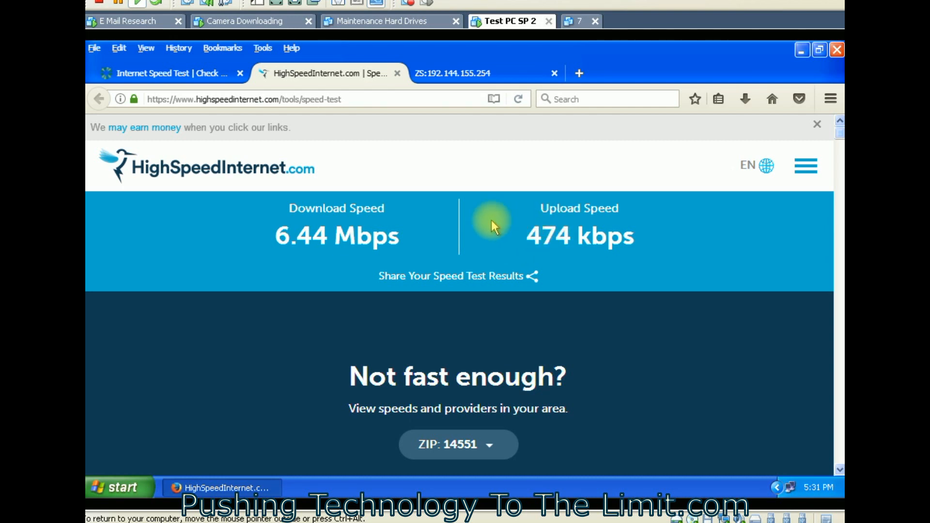
Return to Zeroshell's network setup and create a VLAN on ETH00 with description "Test netwok1" and VLAN ID 7.
{"action": "left_click", "coordinate": [434, 77]}
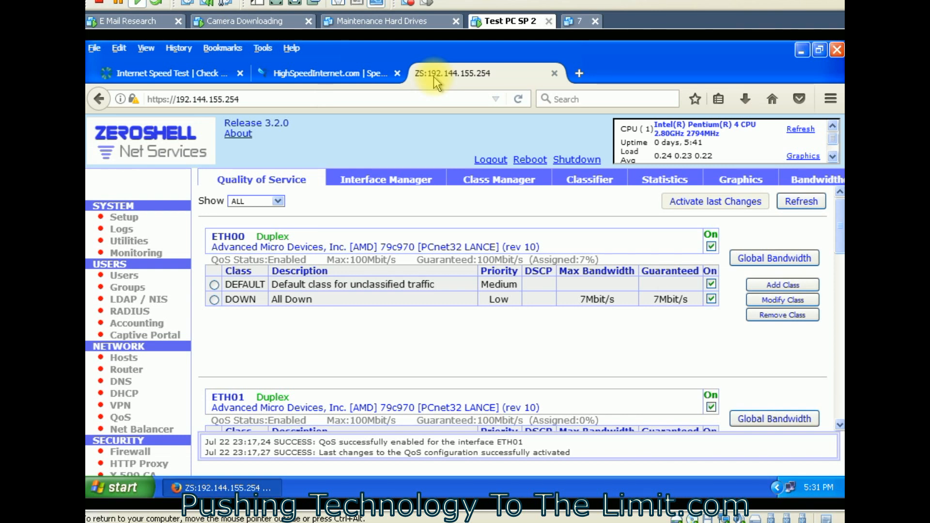
{"action": "left_click", "coordinate": [128, 222]}
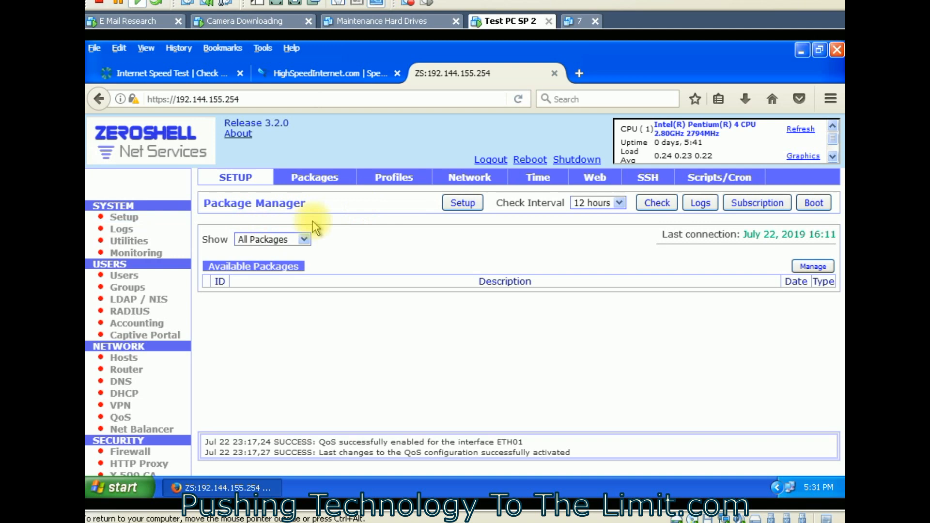
{"action": "left_click", "coordinate": [465, 186]}
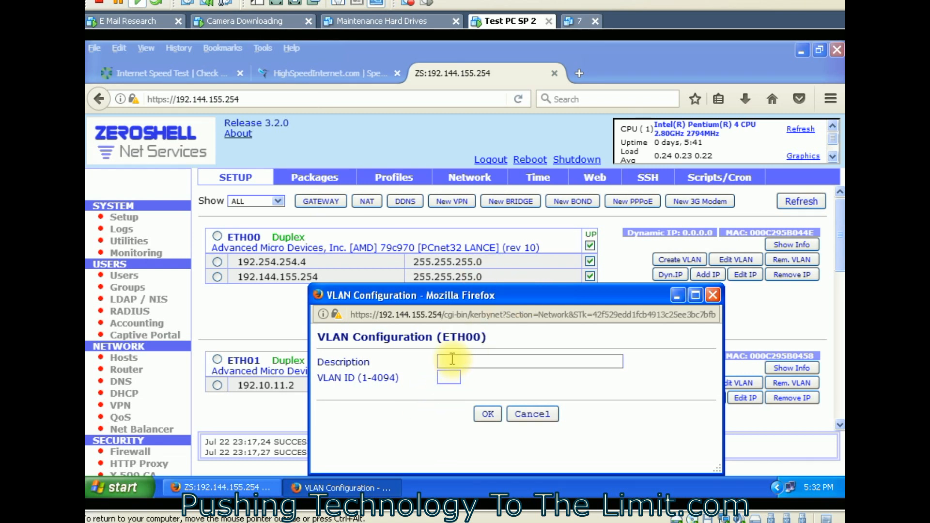
{"action": "type", "text": "est"}
{"action": "type", "text": " net"}
{"action": "type", "text": "wo"}
{"action": "type", "text": "r"}
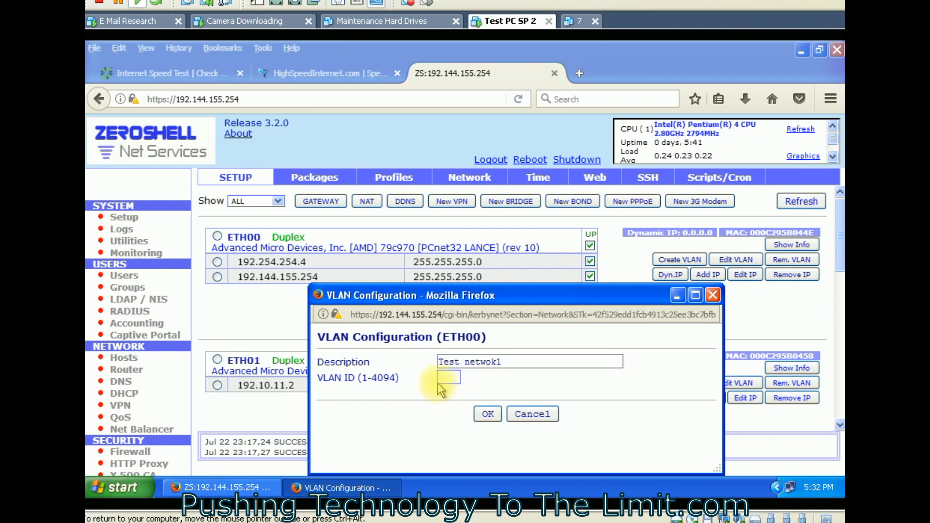
{"action": "left_click", "coordinate": [454, 377]}
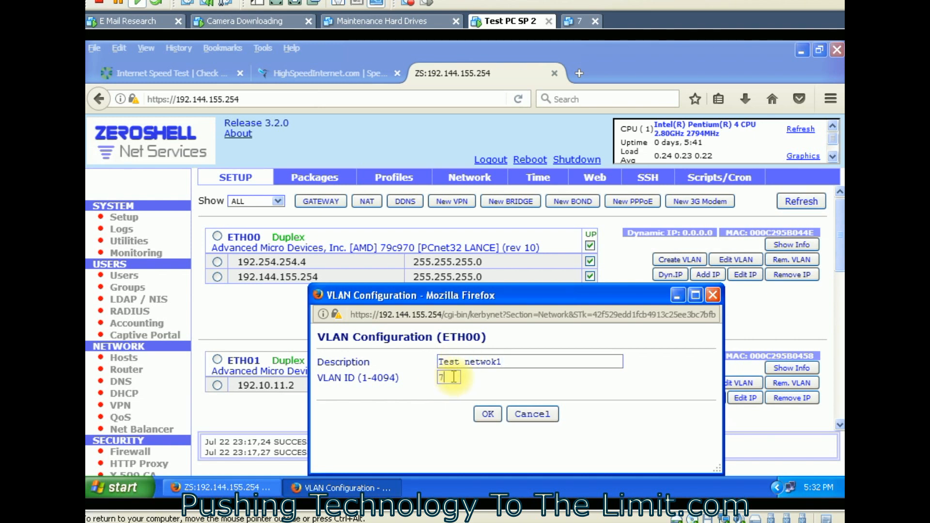
{"action": "left_click", "coordinate": [488, 415]}
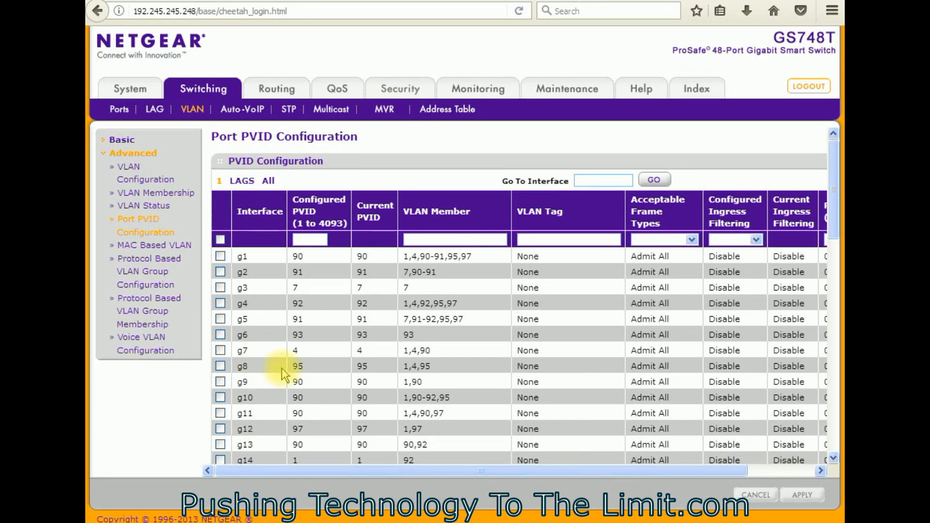
Set the configured PVID of switch port g35 to 90 and apply the change.
{"action": "scroll", "coordinate": [317, 350], "scroll_direction": "down", "scroll_amount": 5}
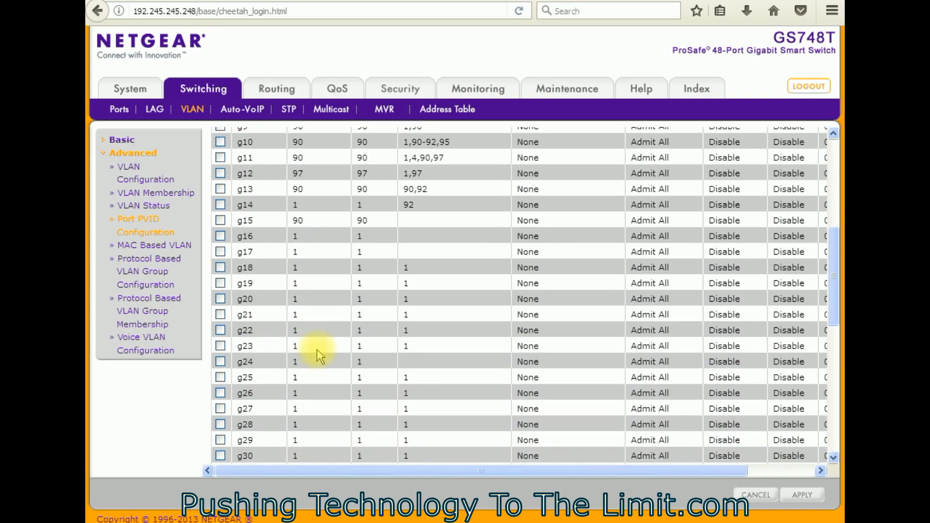
{"action": "scroll", "coordinate": [317, 348], "scroll_direction": "down", "scroll_amount": 8}
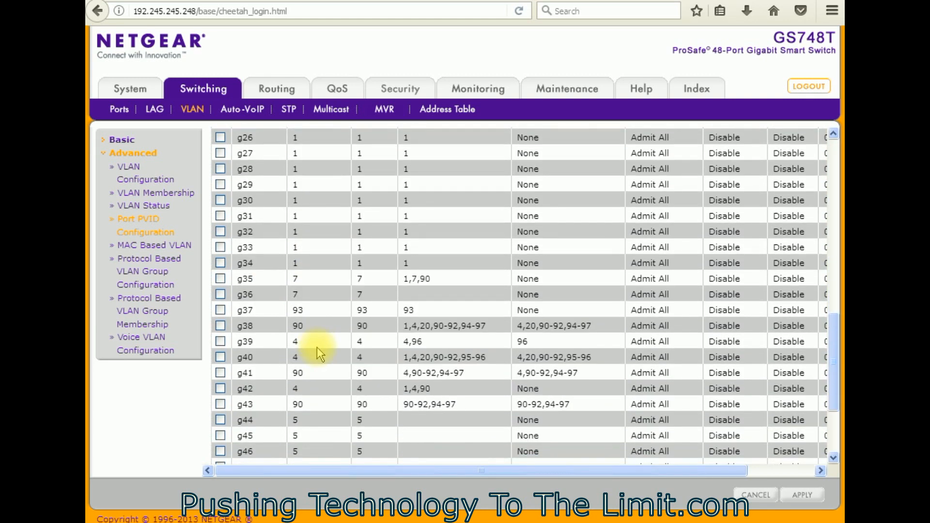
{"action": "left_click", "coordinate": [220, 279]}
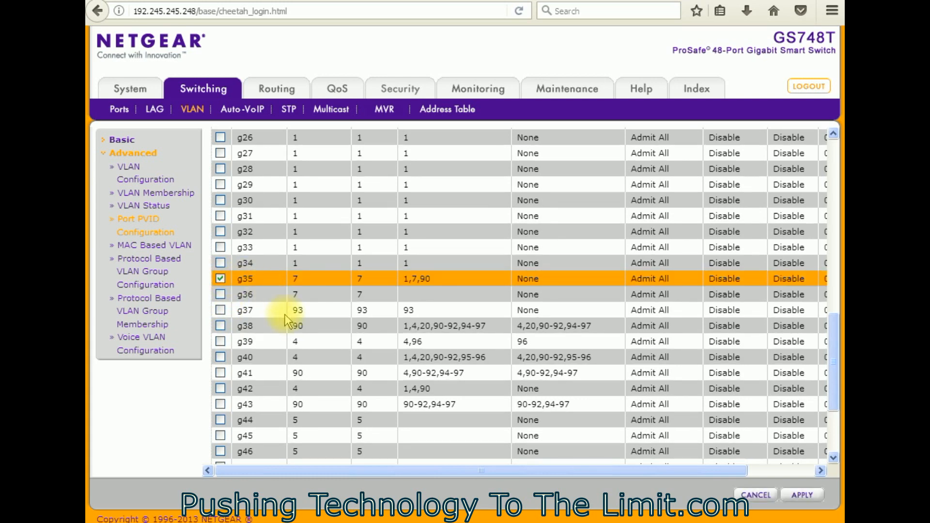
{"action": "scroll", "coordinate": [290, 320], "scroll_direction": "up", "scroll_amount": 15}
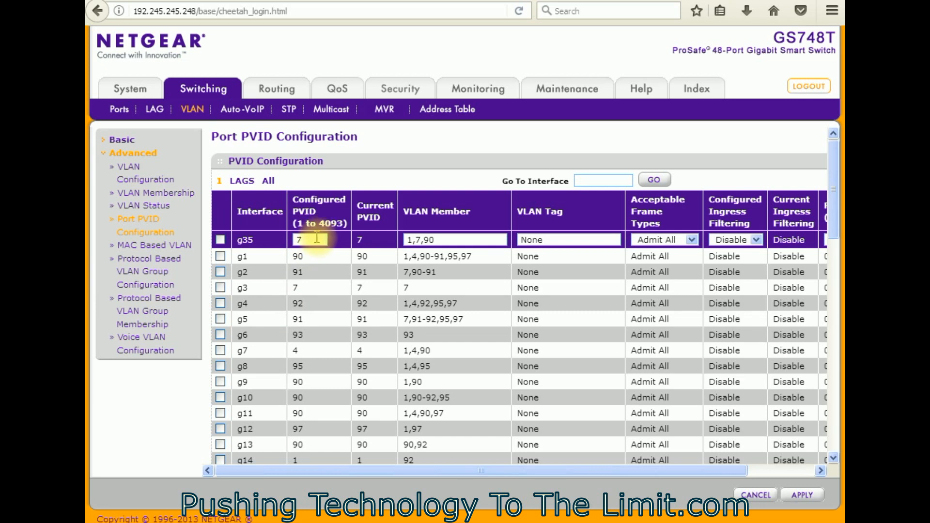
{"action": "left_click_drag", "start_coordinate": [313, 240], "coordinate": [235, 237]}
{"action": "type", "text": "90"}
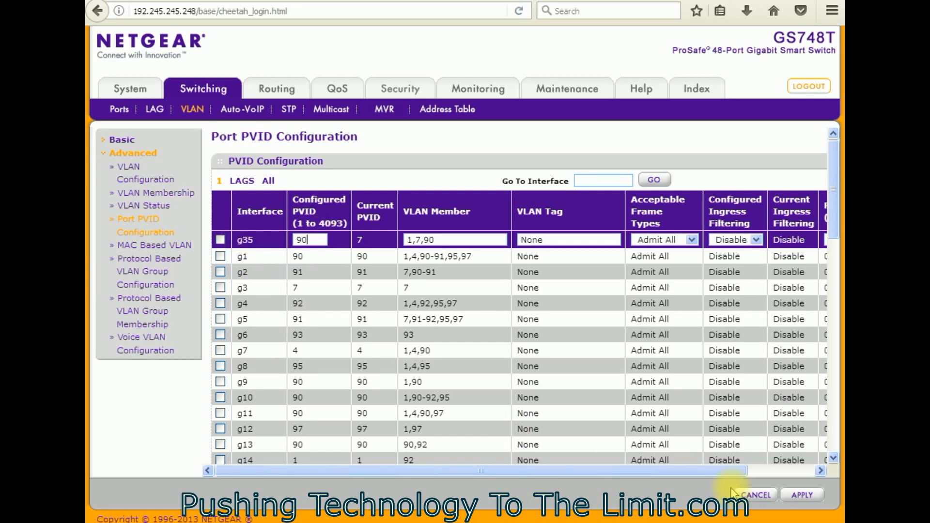
{"action": "left_click", "coordinate": [808, 495]}
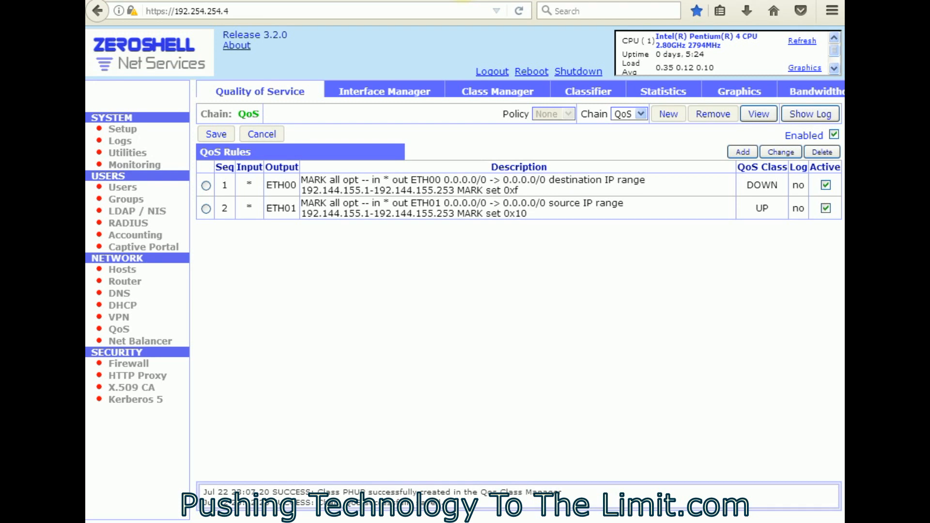
Log back in to Zeroshell with the prefilled credentials and open the network interface setup.
{"action": "left_click", "coordinate": [131, 132]}
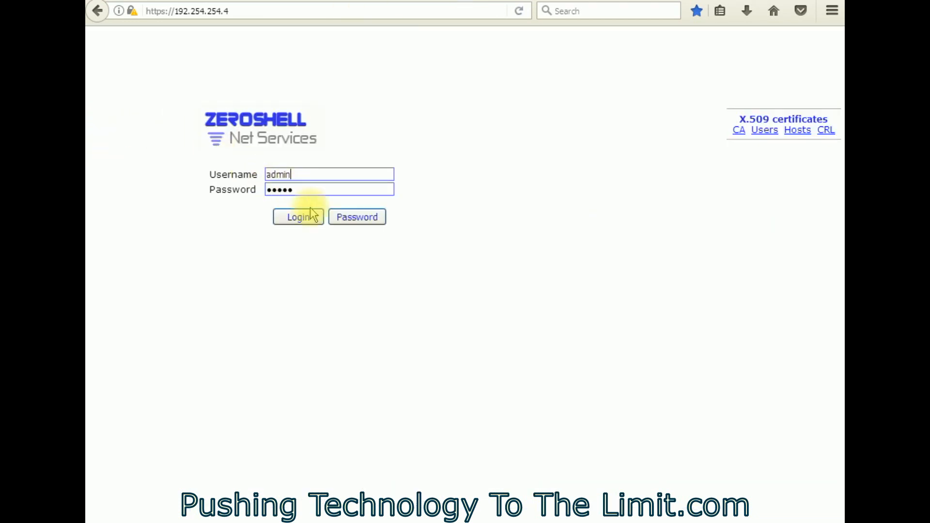
{"action": "left_click", "coordinate": [307, 218]}
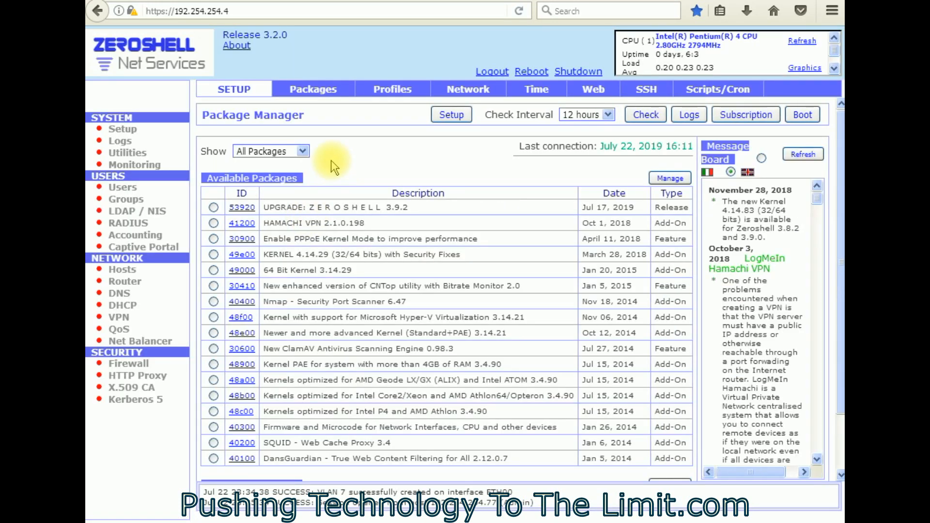
{"action": "left_click", "coordinate": [456, 92]}
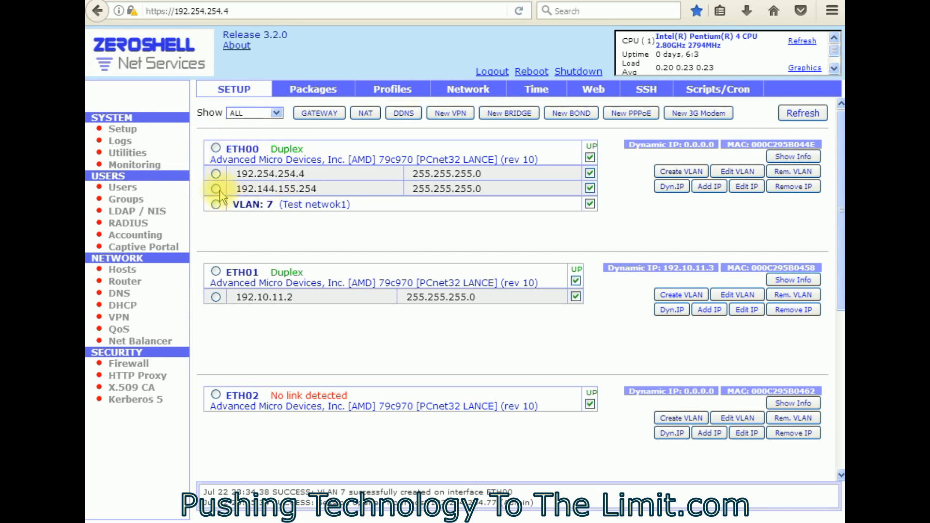
Copy the address 192.144.155.254 from ETH00 and remove that IP from the interface.
{"action": "left_click", "coordinate": [216, 189]}
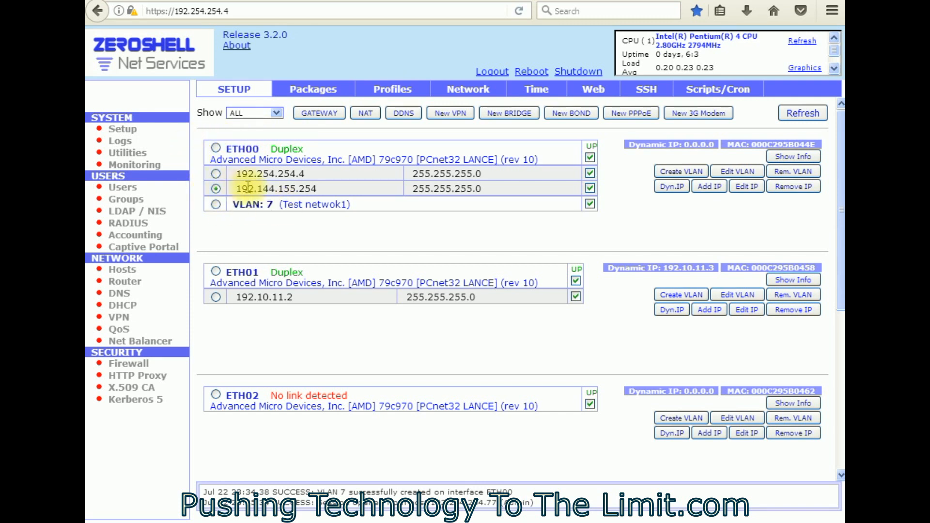
{"action": "left_click_drag", "start_coordinate": [322, 186], "coordinate": [236, 189]}
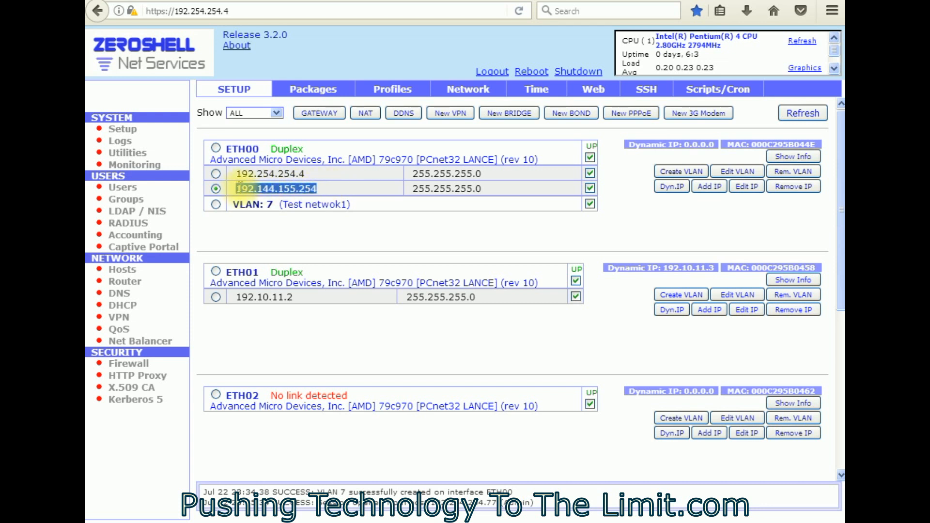
{"action": "right_click", "coordinate": [242, 188]}
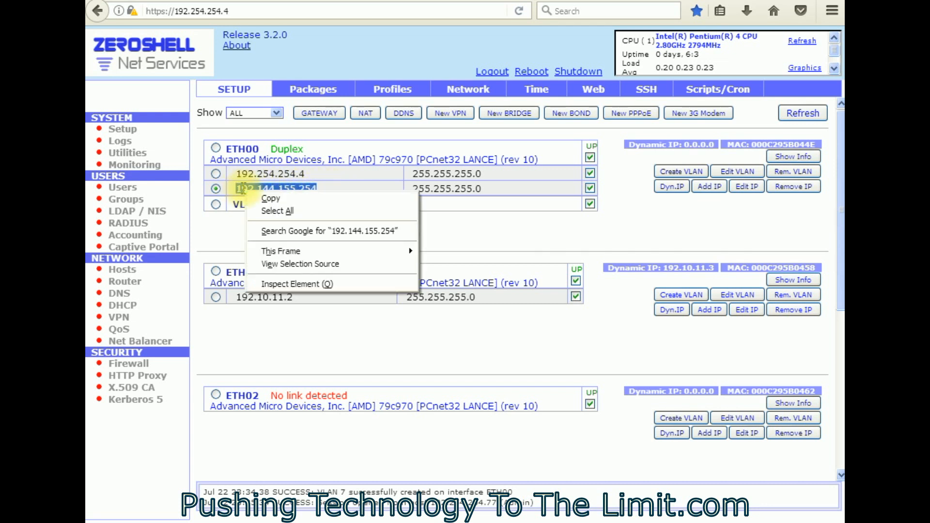
{"action": "left_click", "coordinate": [272, 203]}
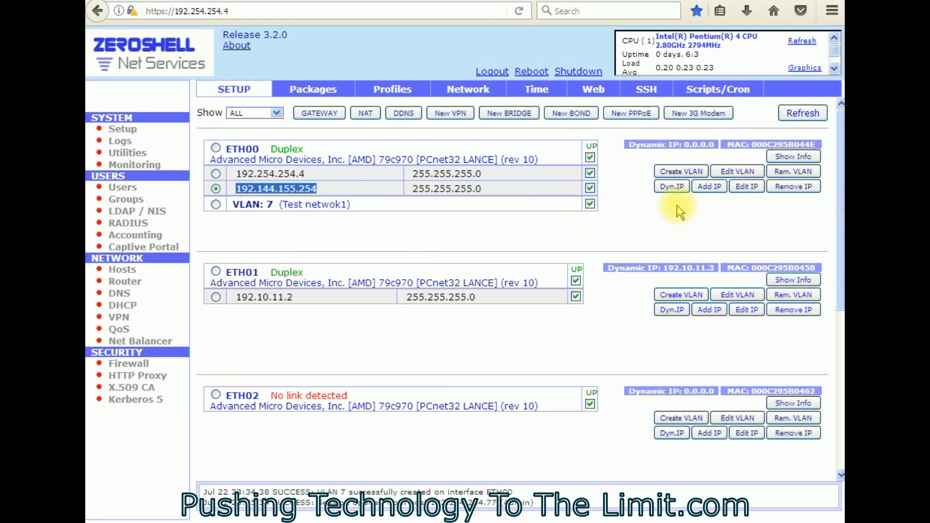
{"action": "left_click", "coordinate": [797, 188]}
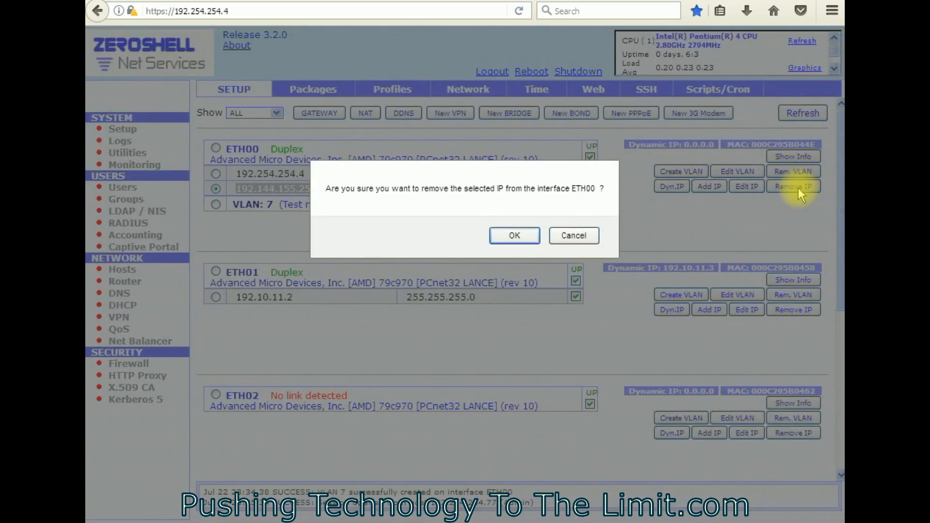
{"action": "left_click", "coordinate": [517, 238]}
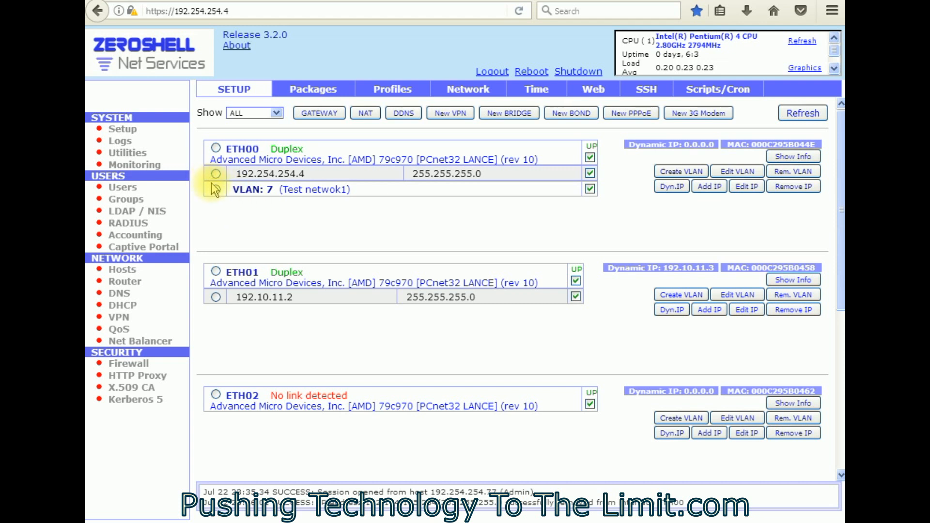
Add IP 192.144.155.254 with netmask 255.255.255.0 to VLAN 7 on ETH00.
{"action": "left_click", "coordinate": [215, 190]}
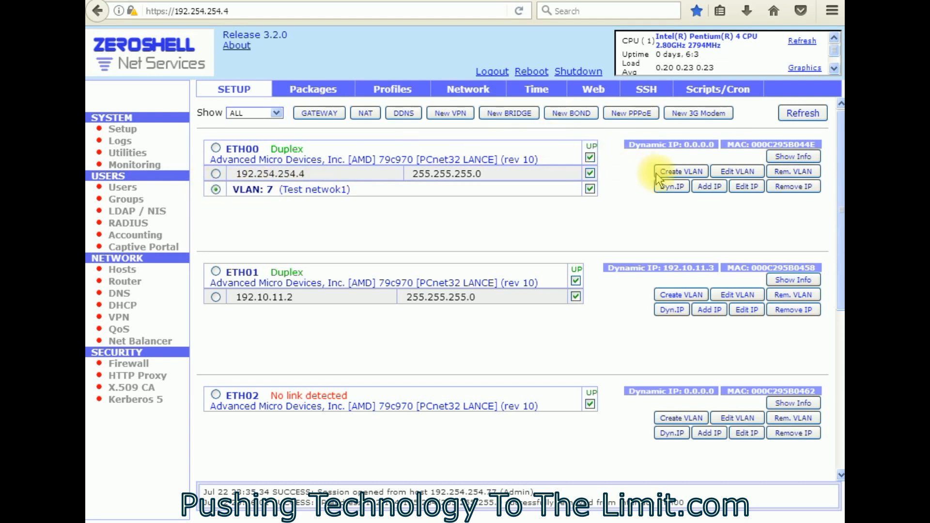
{"action": "left_click", "coordinate": [711, 187]}
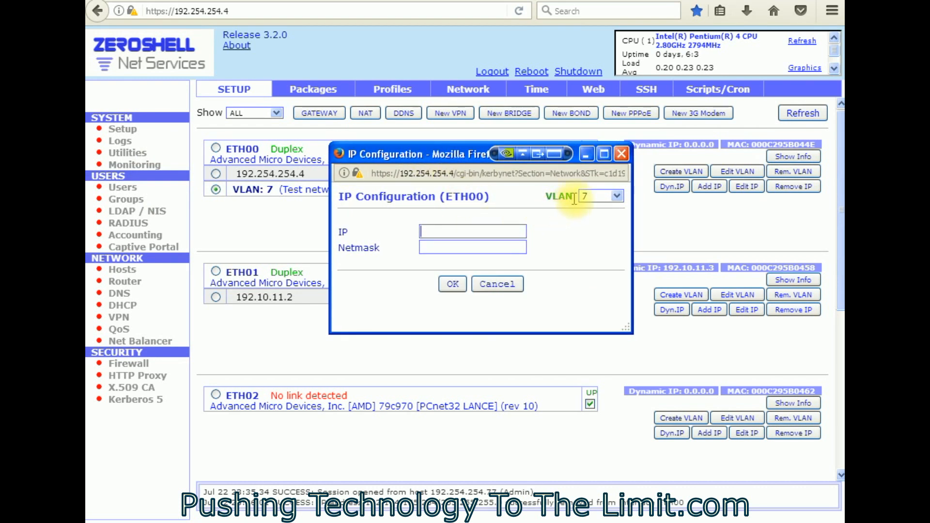
{"action": "type", "text": "192.144.155.254"}
{"action": "left_click", "coordinate": [437, 248]}
{"action": "type", "text": "255.255.255.0"}
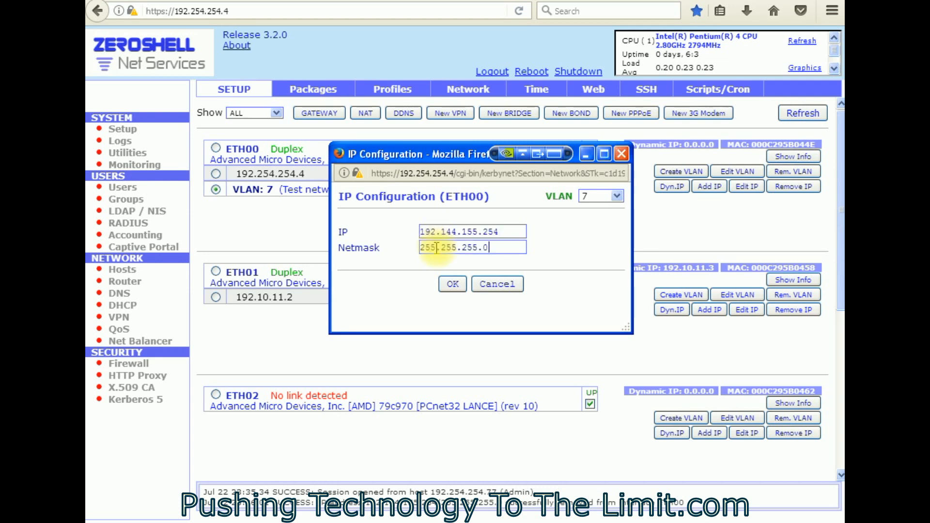
{"action": "left_click", "coordinate": [453, 285]}
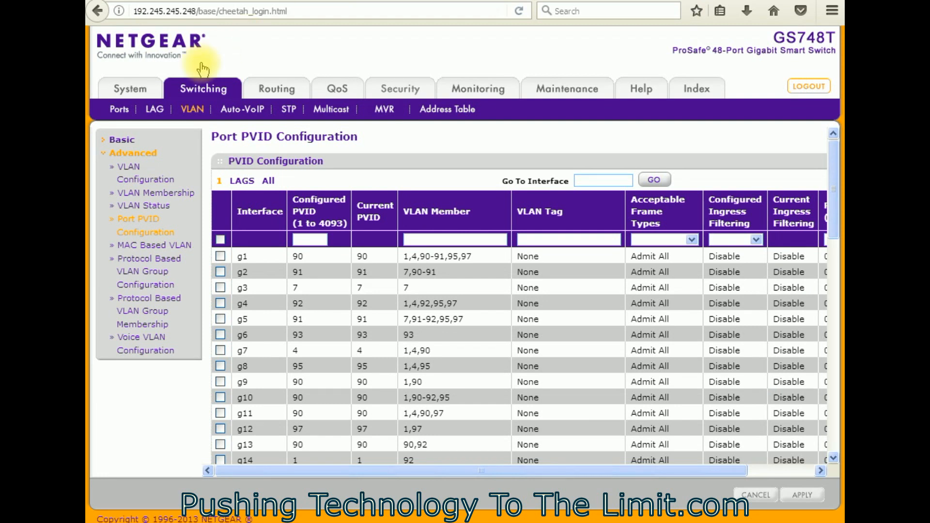
In the NETGEAR switch's VLAN membership, make port 35 a tagged member of VLAN 7 and apply.
{"action": "left_click", "coordinate": [144, 195]}
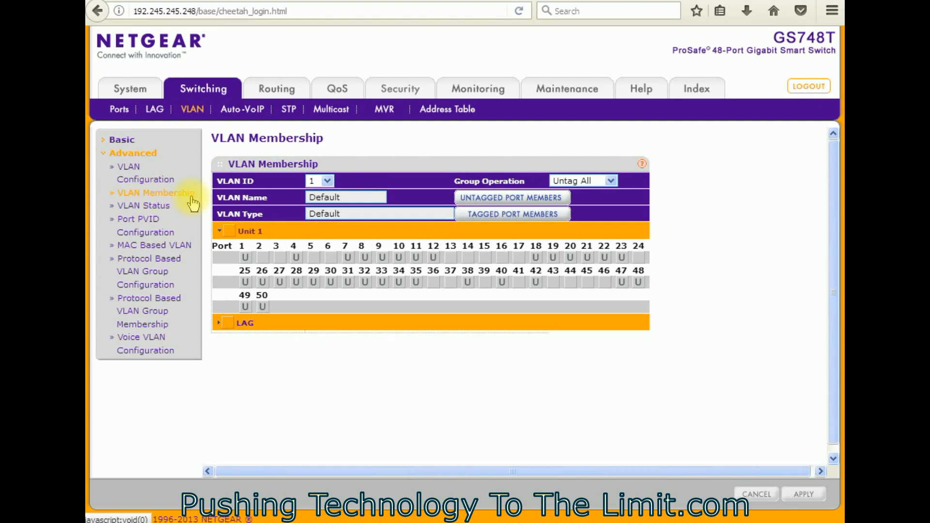
{"action": "left_click", "coordinate": [327, 181]}
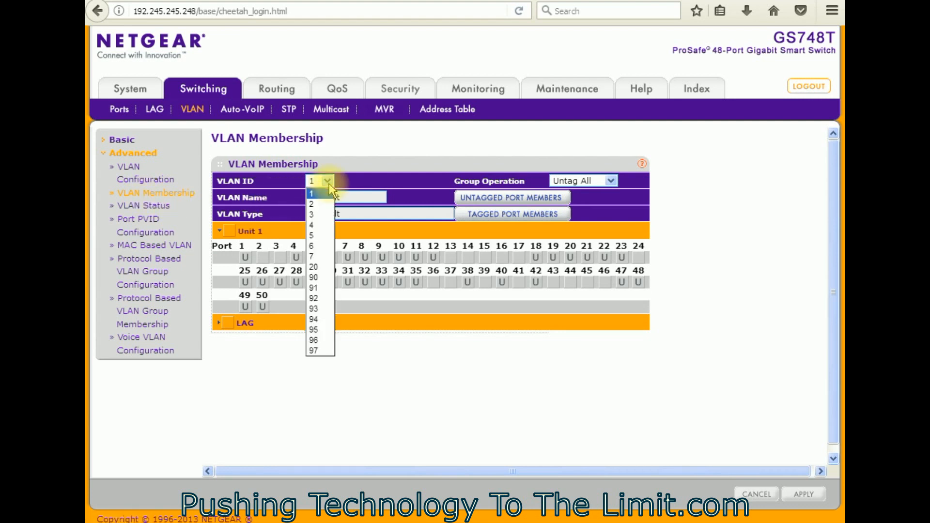
{"action": "left_click", "coordinate": [315, 257]}
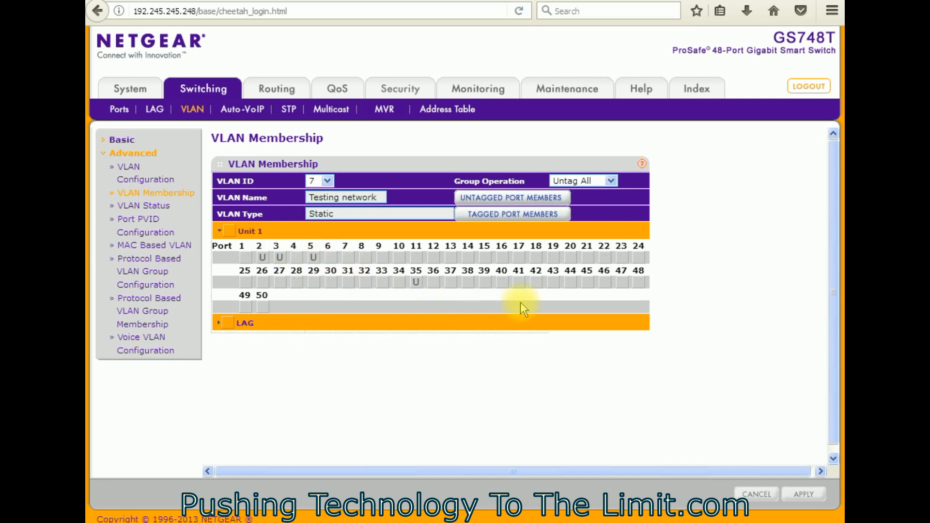
{"action": "left_click", "coordinate": [416, 285]}
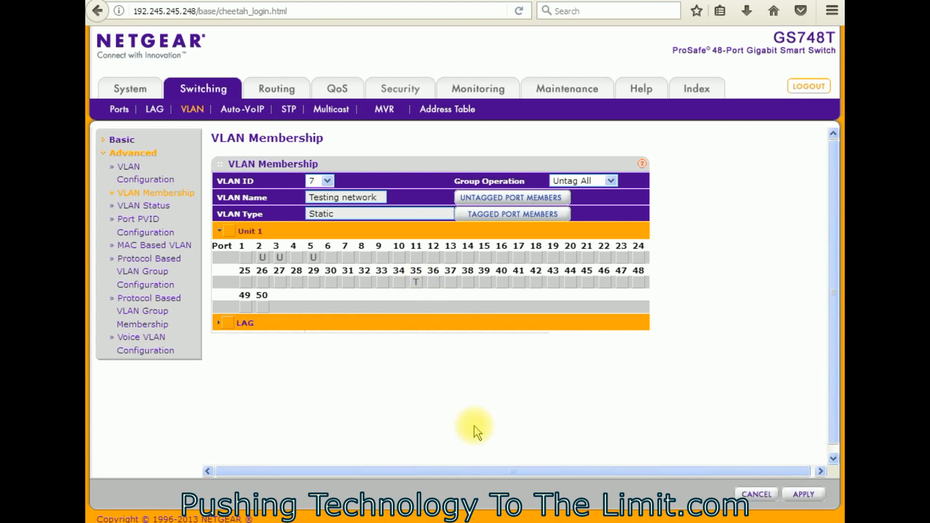
{"action": "left_click", "coordinate": [809, 496]}
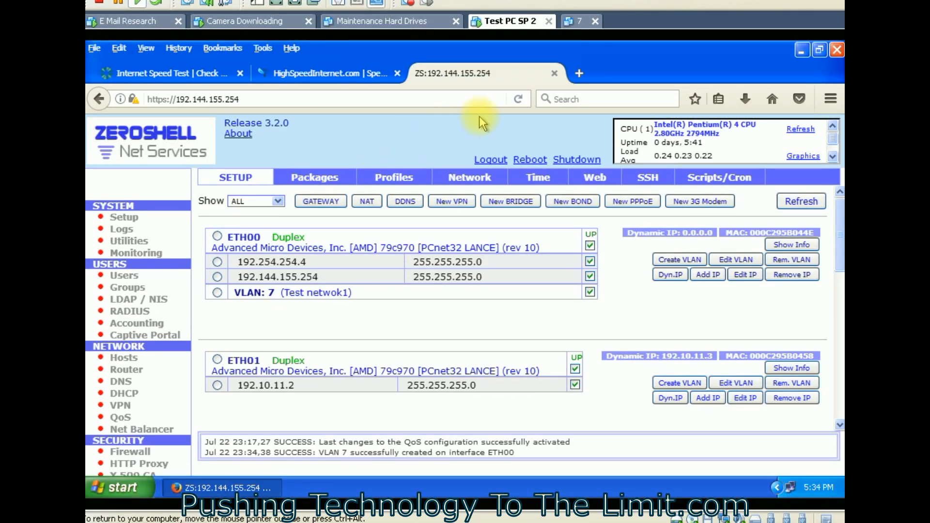
On the test PC, close the Zeroshell page and rerun the CenturyLink speed test.
{"action": "left_click", "coordinate": [554, 73]}
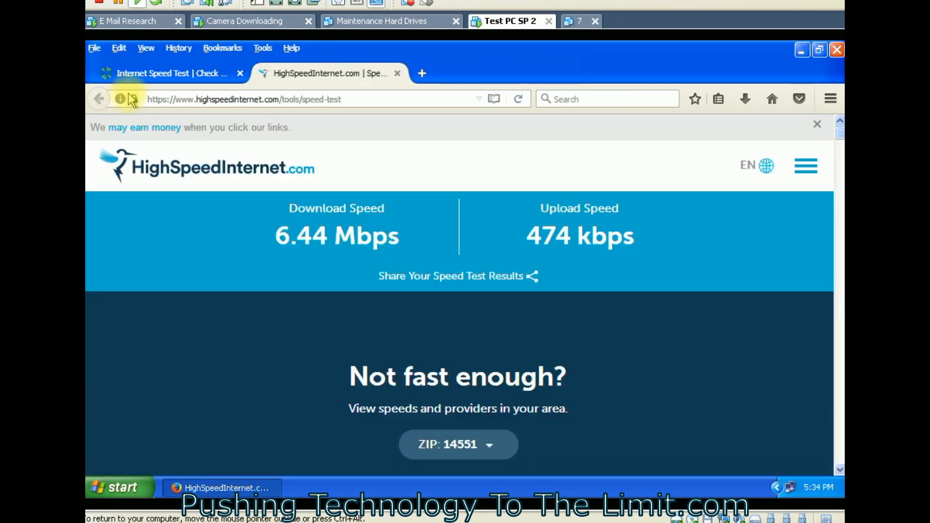
{"action": "left_click", "coordinate": [151, 77]}
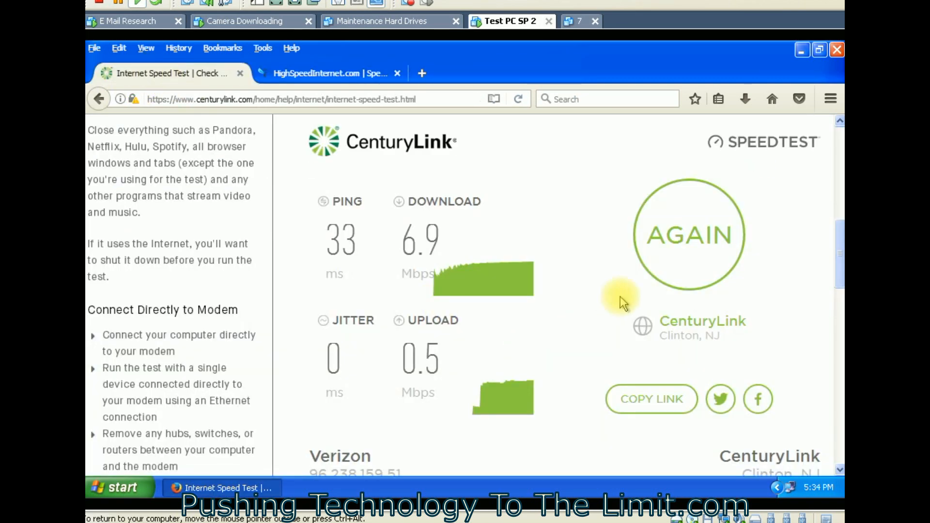
{"action": "left_click", "coordinate": [687, 238]}
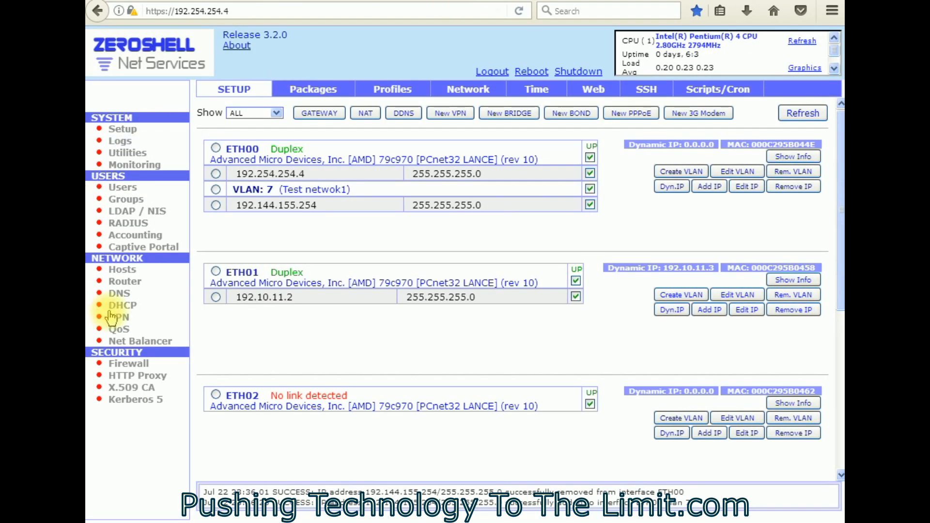
In Zeroshell's QoS classifier, change the first rule's output interface to ETH00 vlan 7 and save the rules.
{"action": "left_click", "coordinate": [122, 334]}
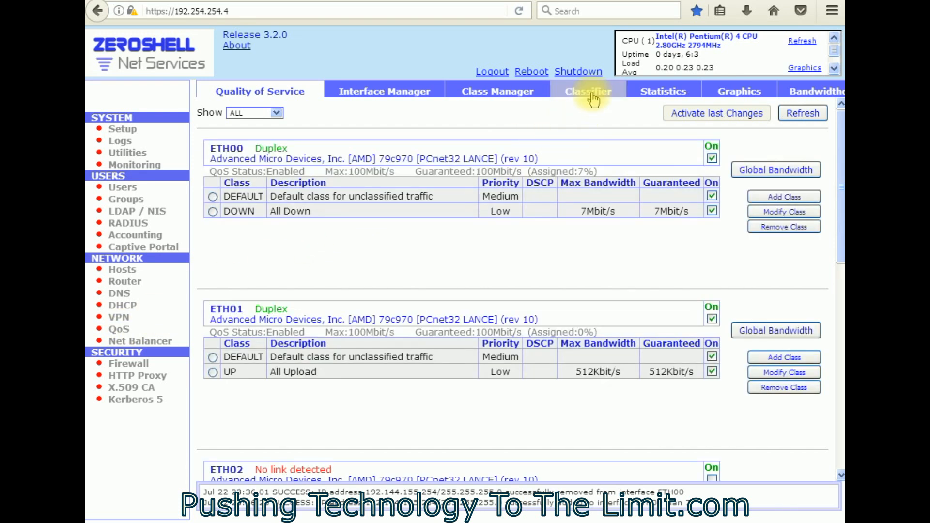
{"action": "left_click", "coordinate": [594, 92]}
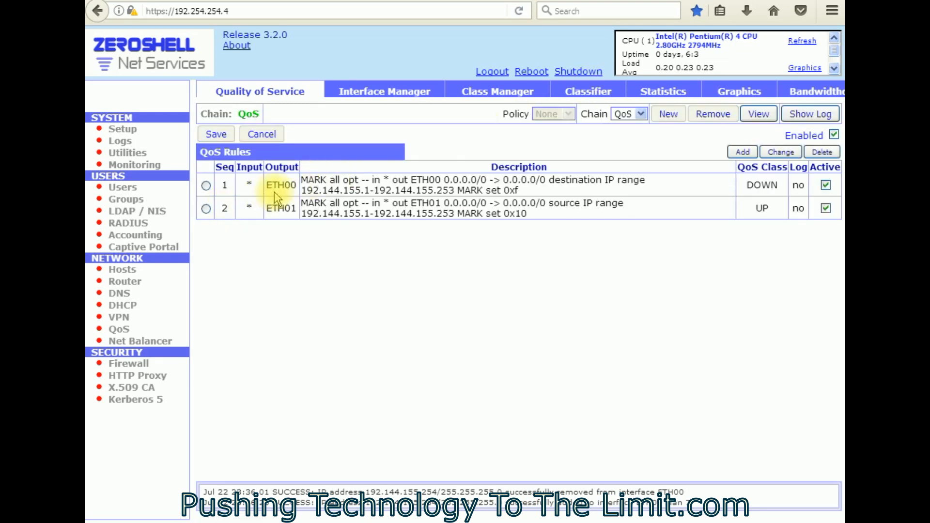
{"action": "left_click", "coordinate": [207, 186]}
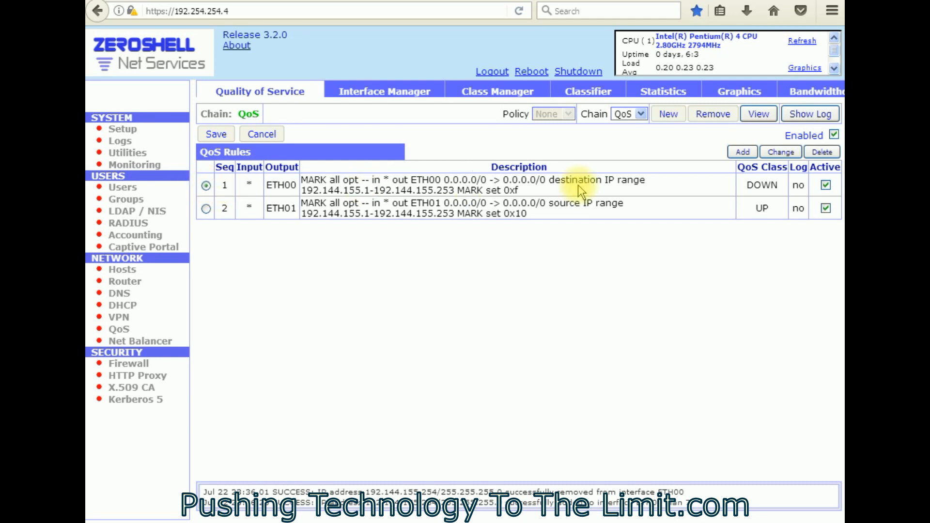
{"action": "left_click", "coordinate": [785, 155]}
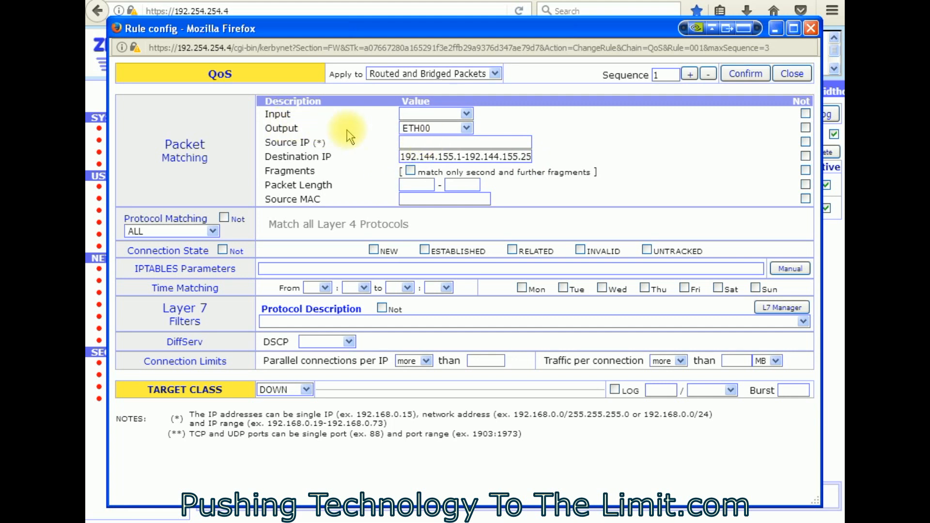
{"action": "left_click", "coordinate": [434, 128]}
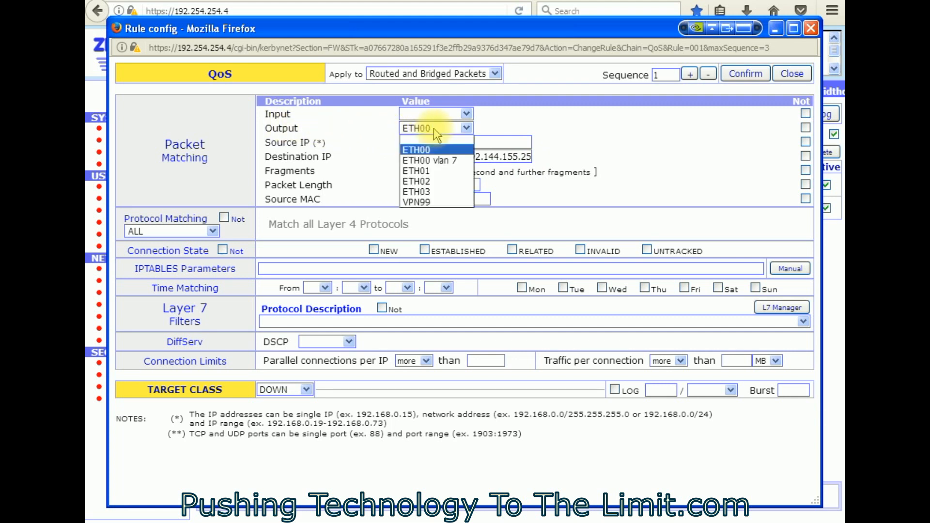
{"action": "left_click", "coordinate": [429, 163]}
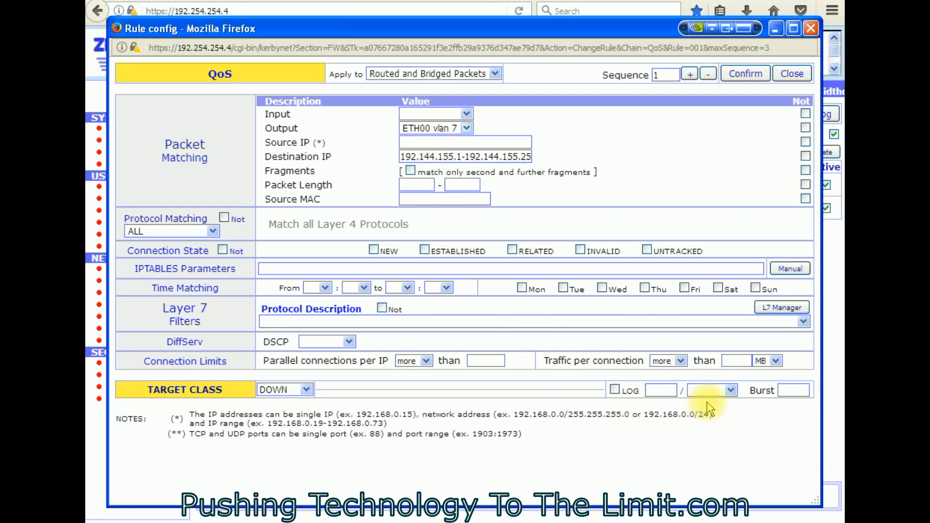
{"action": "left_click", "coordinate": [748, 75]}
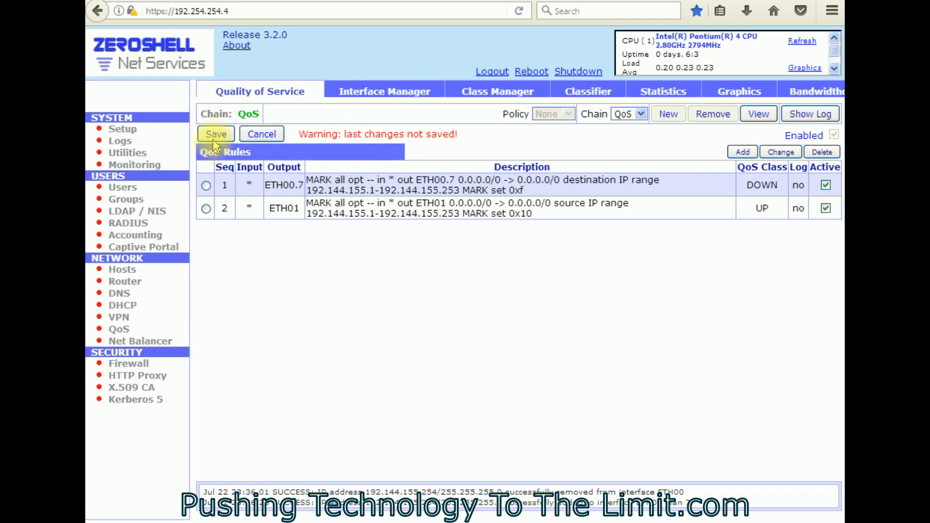
{"action": "left_click", "coordinate": [214, 134]}
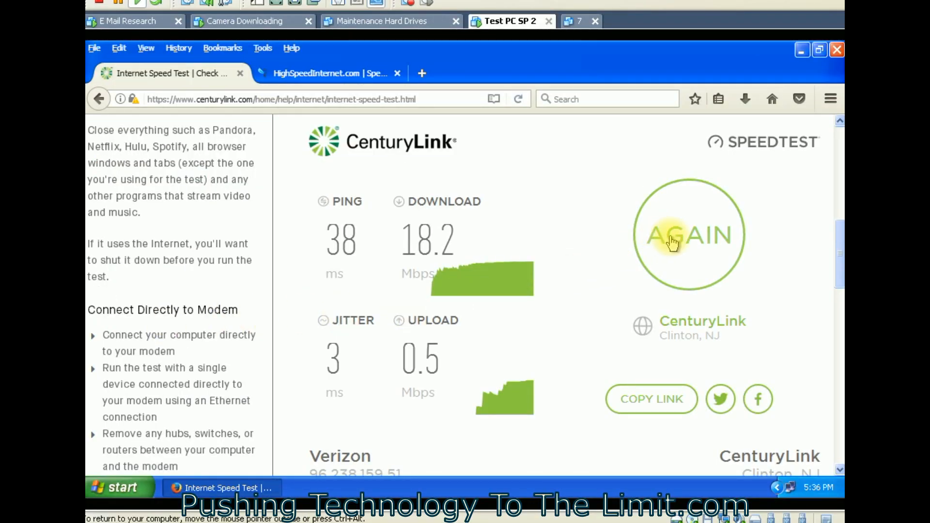
Rerun the CenturyLink speed test on the test PC.
{"action": "left_click", "coordinate": [672, 241]}
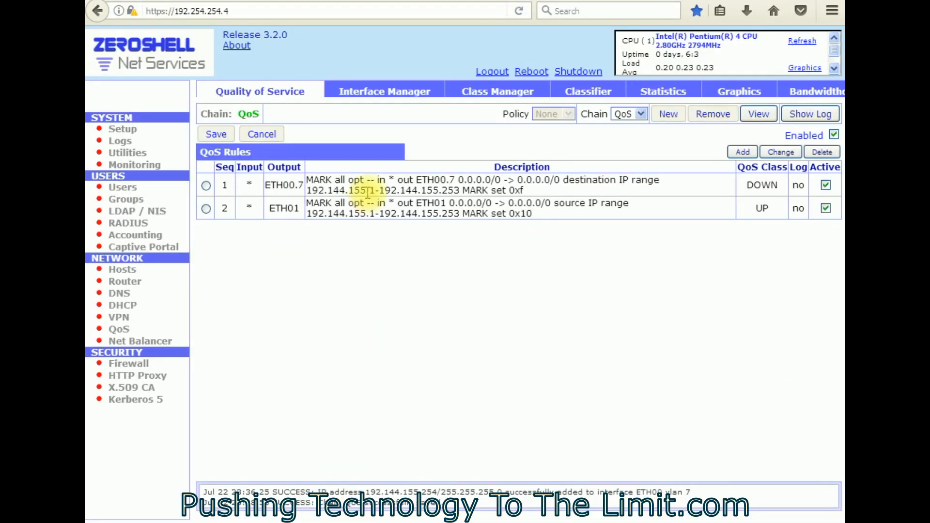
In Zeroshell's QoS classifier, add a third rule with output interface ETH00 and destination IP 192.254.254.1.
{"action": "left_click", "coordinate": [742, 152]}
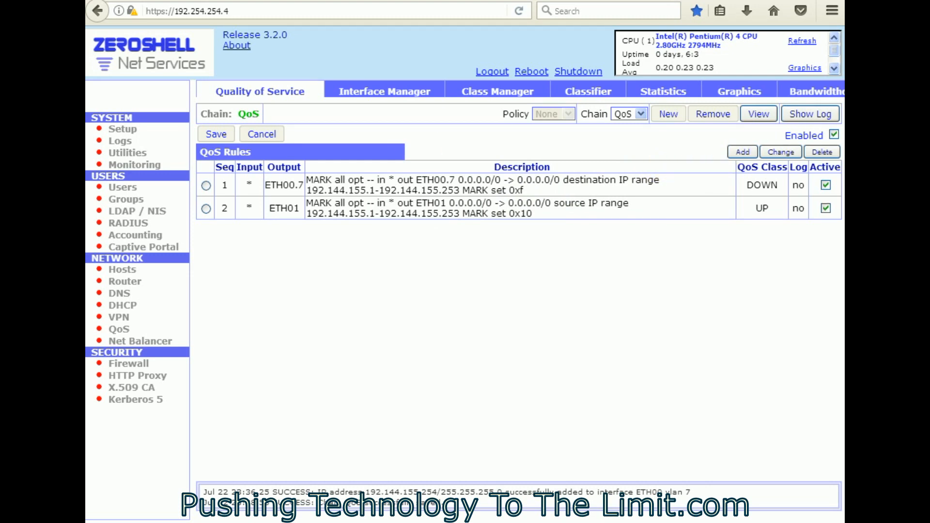
{"action": "left_click_drag", "start_coordinate": [88, 40], "coordinate": [428, 8]}
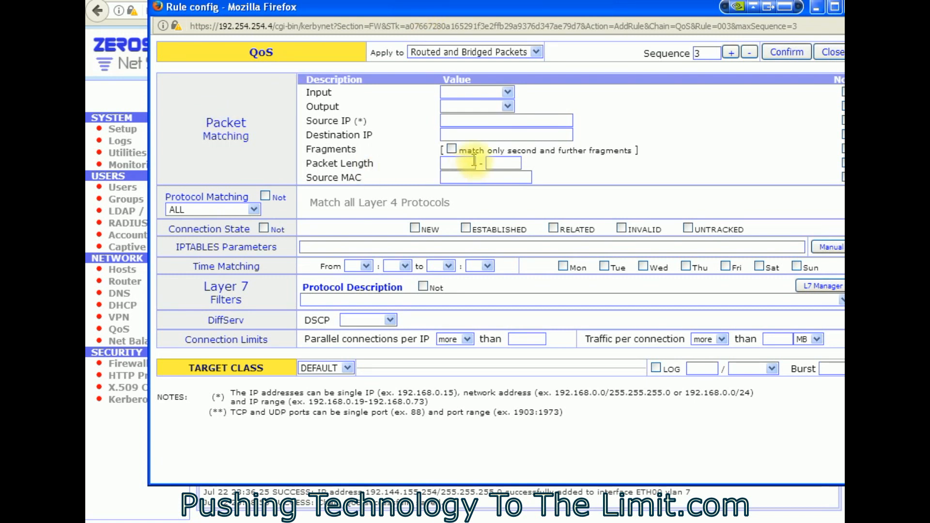
{"action": "left_click", "coordinate": [508, 106]}
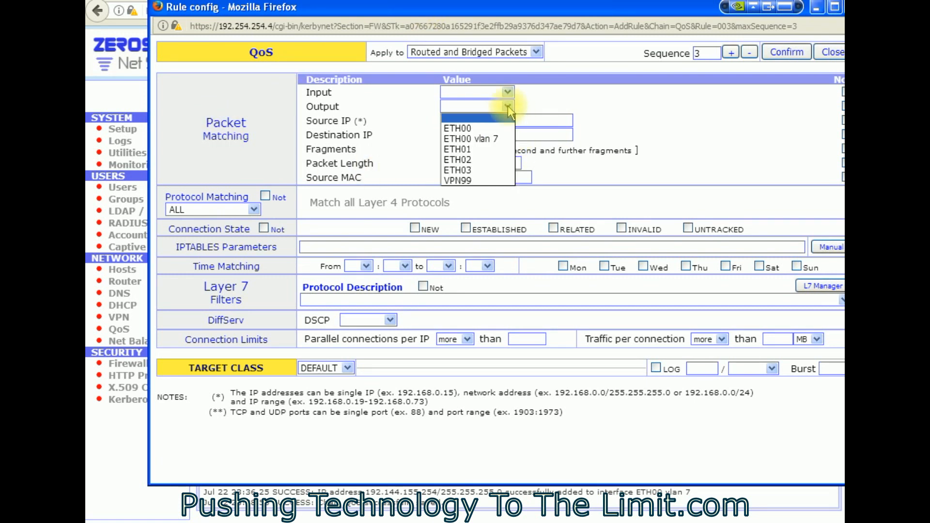
{"action": "left_click", "coordinate": [490, 129]}
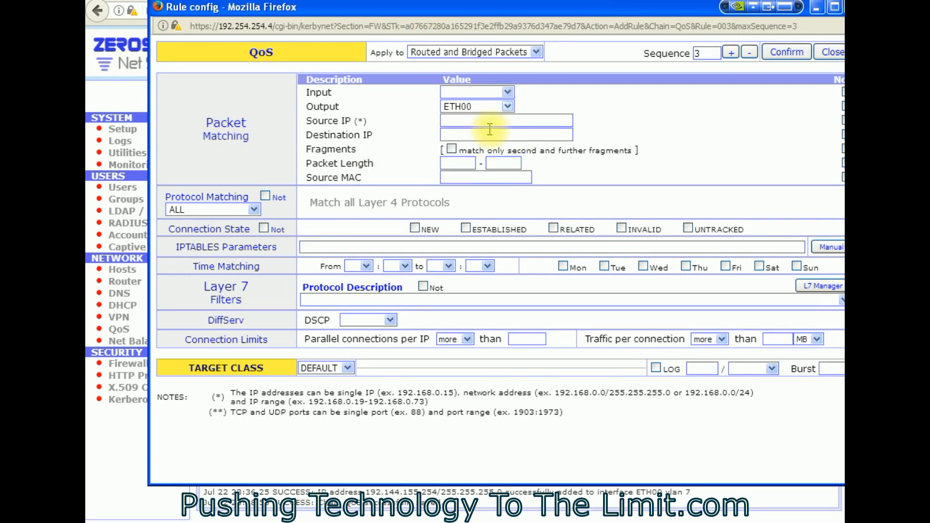
{"action": "left_click", "coordinate": [458, 135]}
{"action": "type", "text": "19"}
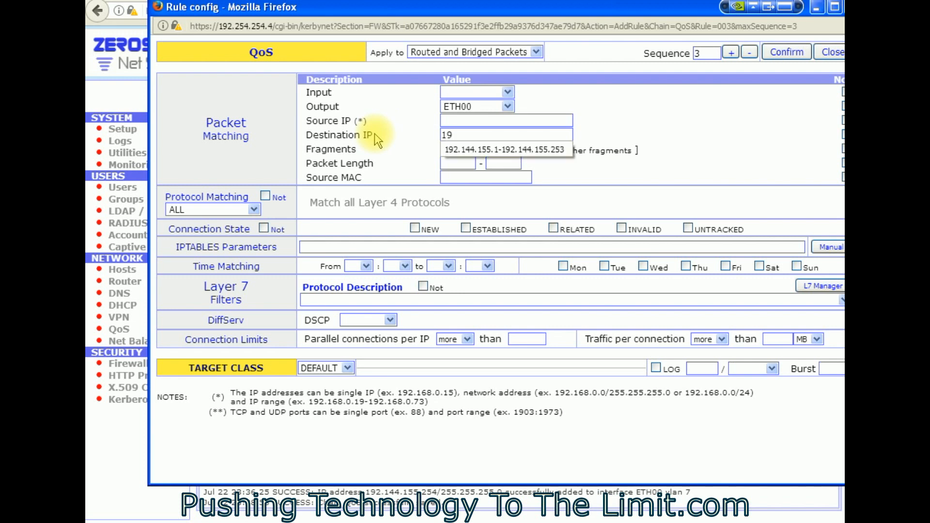
{"action": "type", "text": "2.25"}
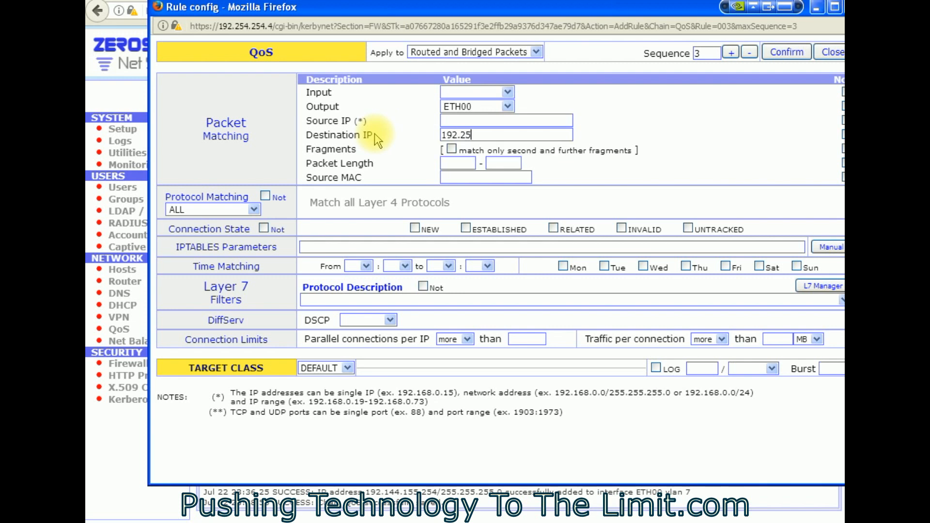
{"action": "type", "text": "4.254.1"}
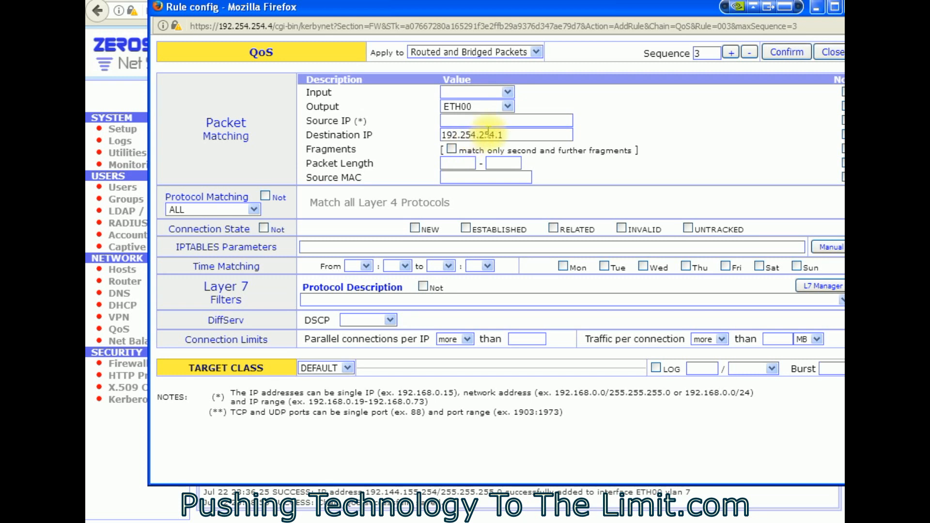
{"action": "left_click", "coordinate": [518, 133]}
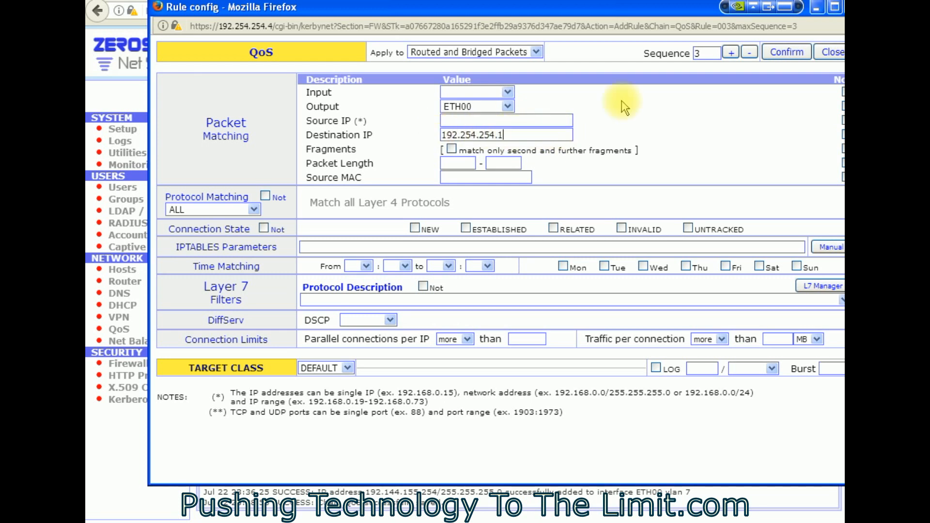
{"action": "left_click", "coordinate": [789, 51]}
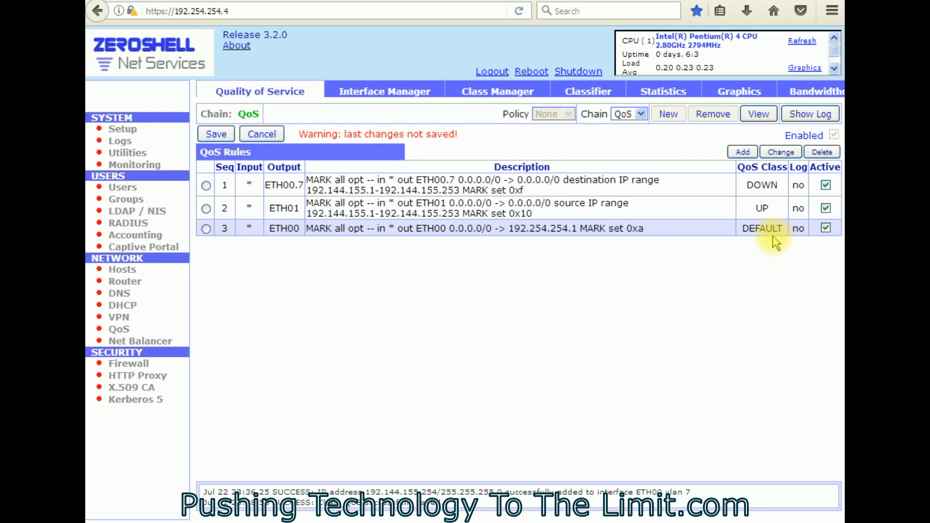
Change the target class of the third QoS rule to PHDWN and save the rules.
{"action": "left_click", "coordinate": [207, 228]}
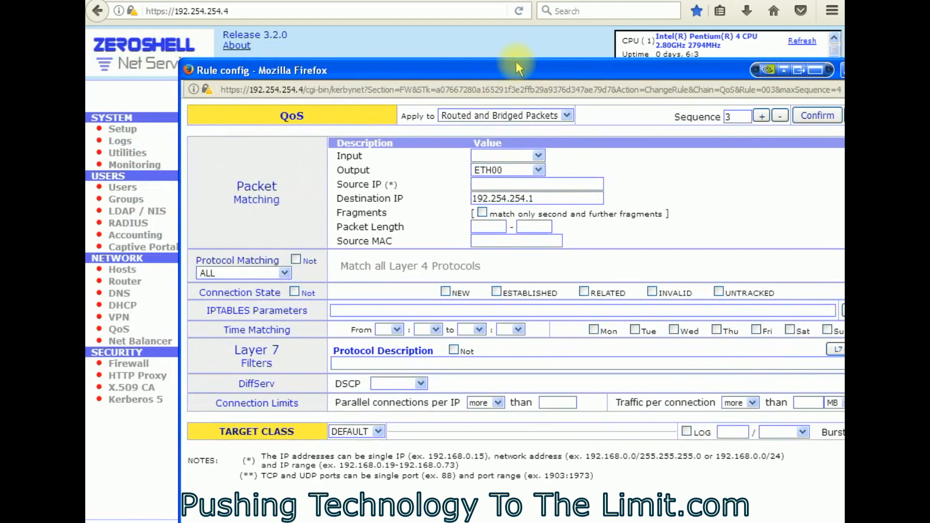
{"action": "left_click_drag", "start_coordinate": [516, 62], "coordinate": [504, 12]}
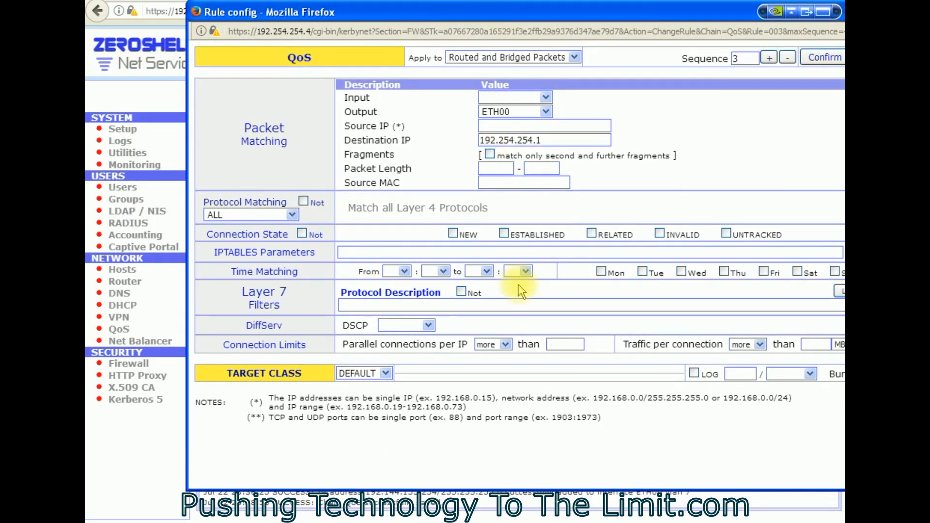
{"action": "left_click", "coordinate": [367, 377]}
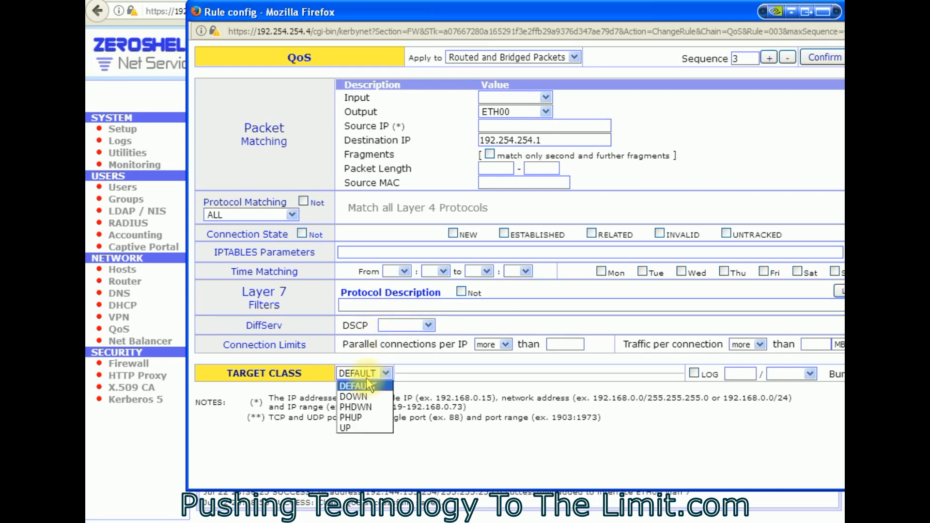
{"action": "left_click", "coordinate": [358, 408]}
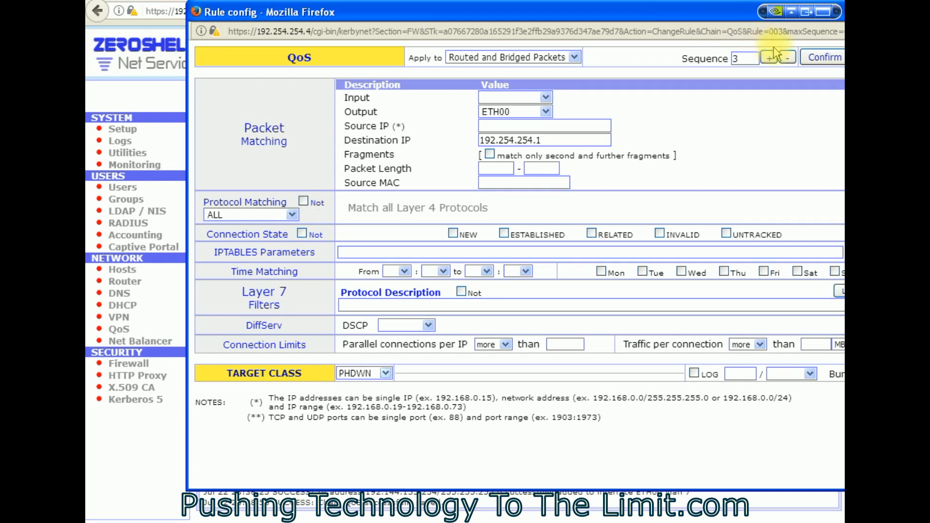
{"action": "left_click", "coordinate": [834, 58]}
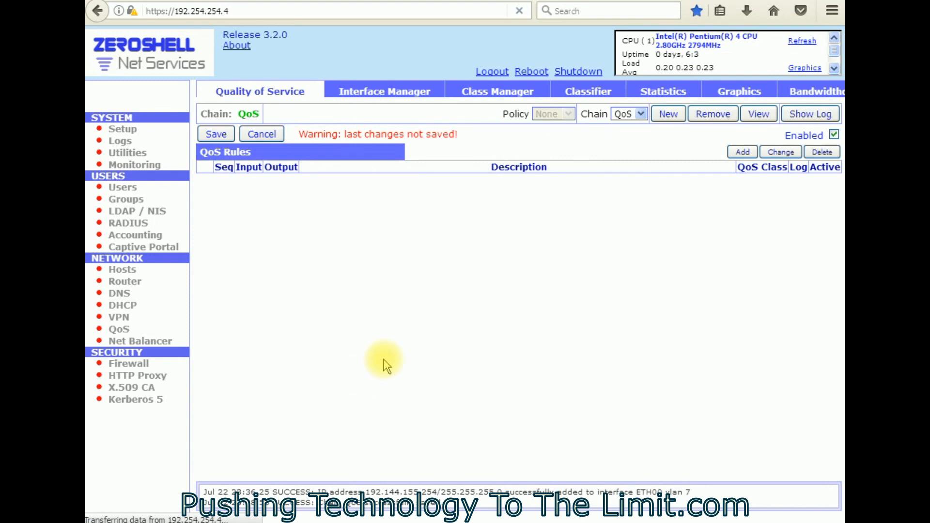
{"action": "left_click", "coordinate": [215, 135]}
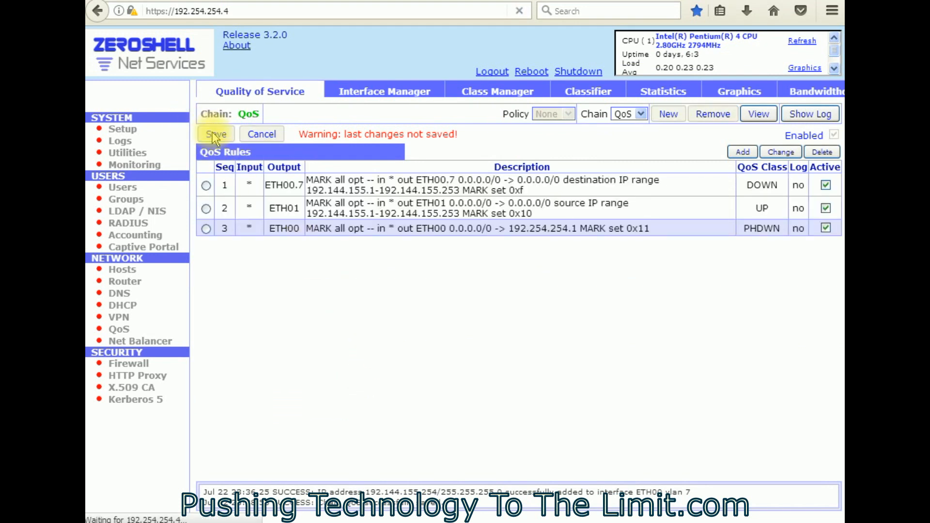
In the QoS interface manager, add the PHDWN (Phone Download) class to ETH00 and activate the changes.
{"action": "left_click", "coordinate": [386, 91]}
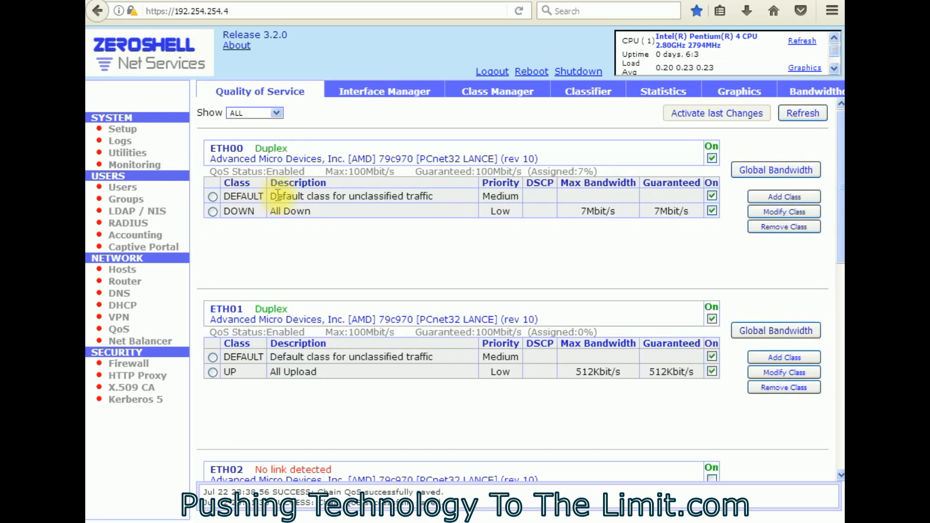
{"action": "left_click", "coordinate": [786, 199]}
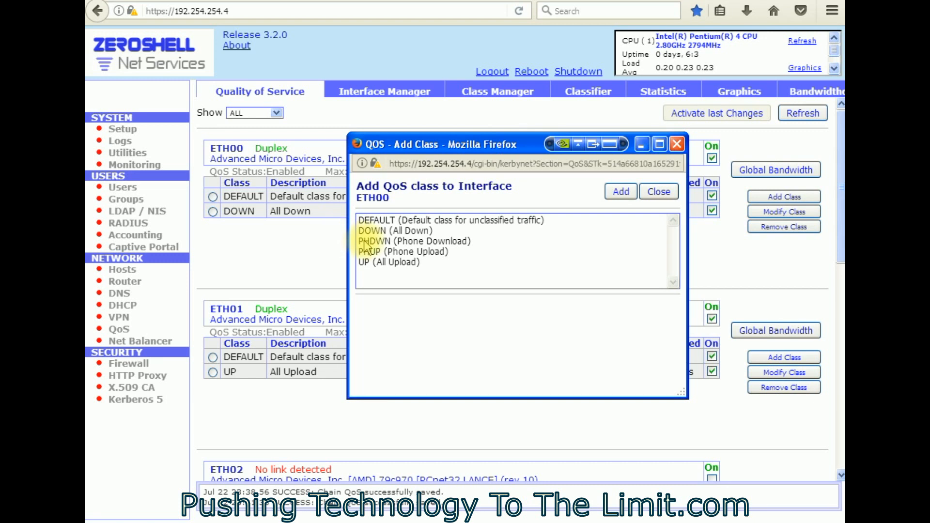
{"action": "left_click", "coordinate": [372, 241]}
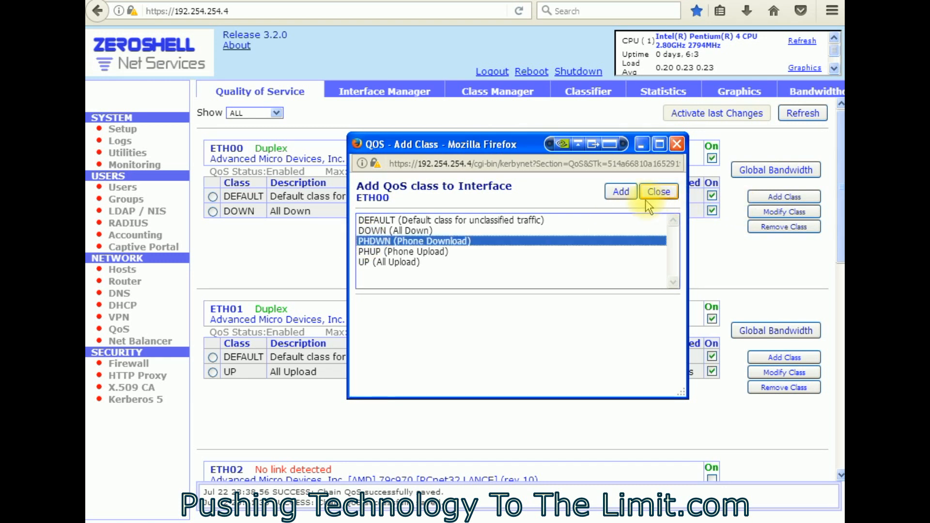
{"action": "left_click", "coordinate": [626, 191]}
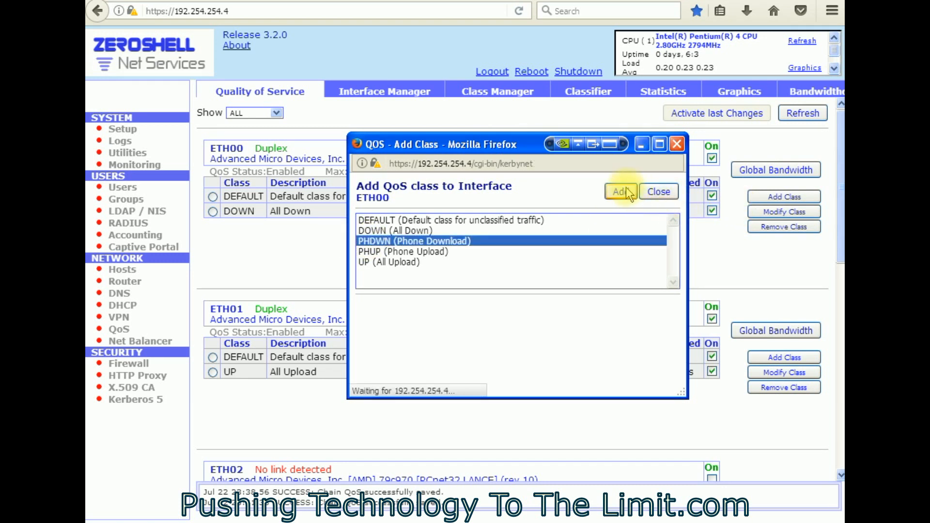
{"action": "left_click", "coordinate": [683, 114]}
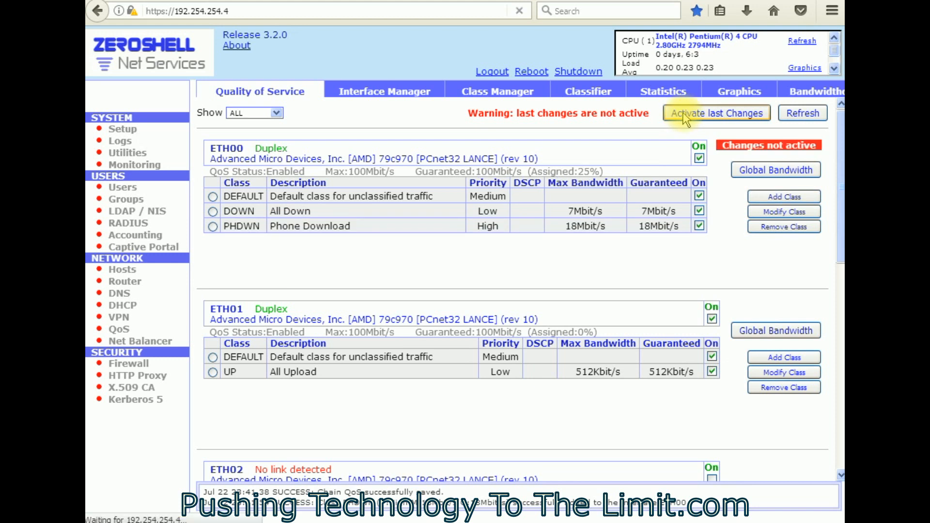